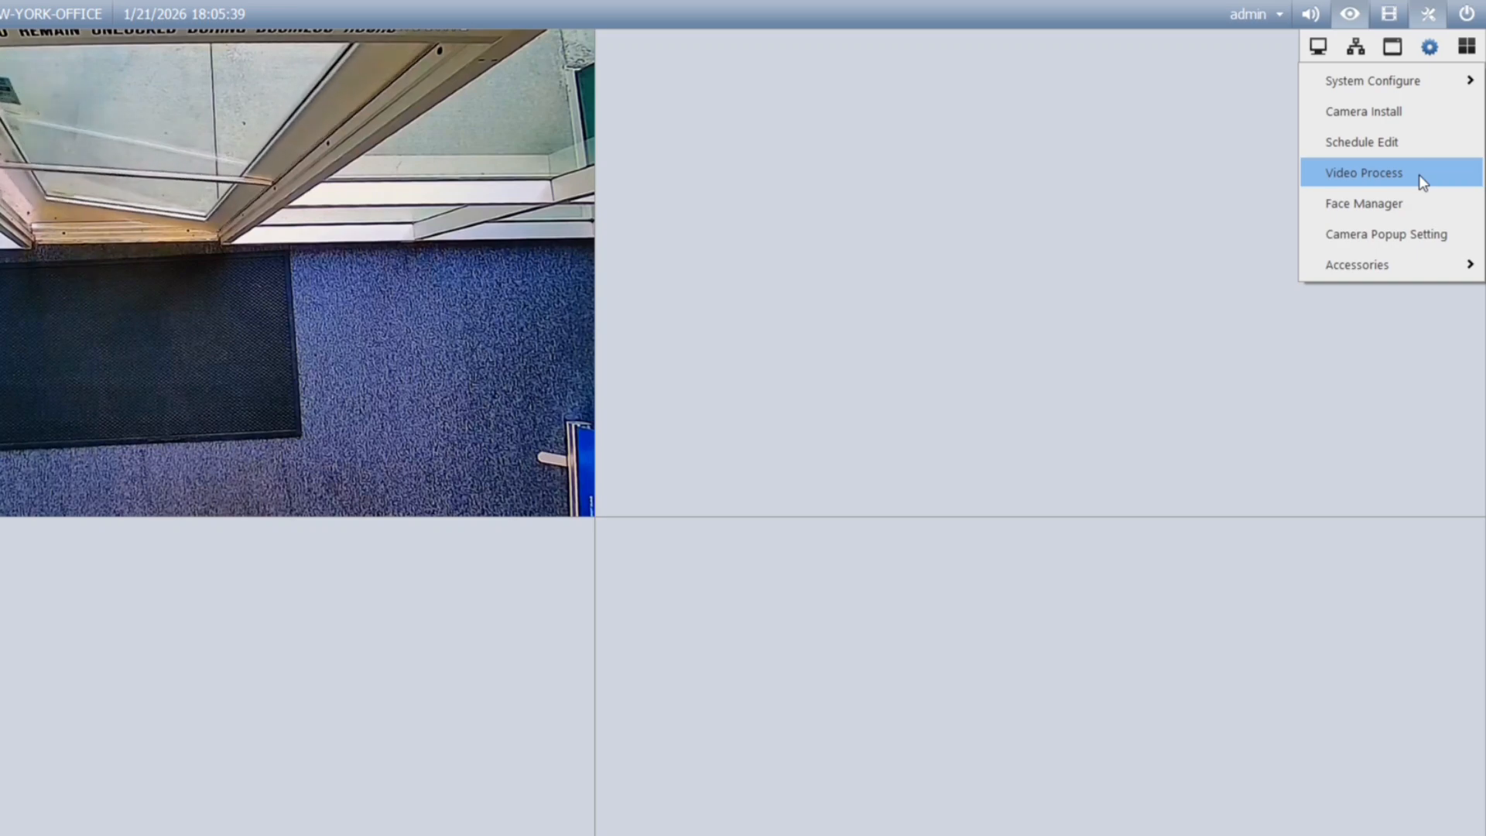
Step: Apply Counter/Intrusion Alarm Setting analysis to the Main Gate Entry camera and open its counter settings
left_click(1418, 174)
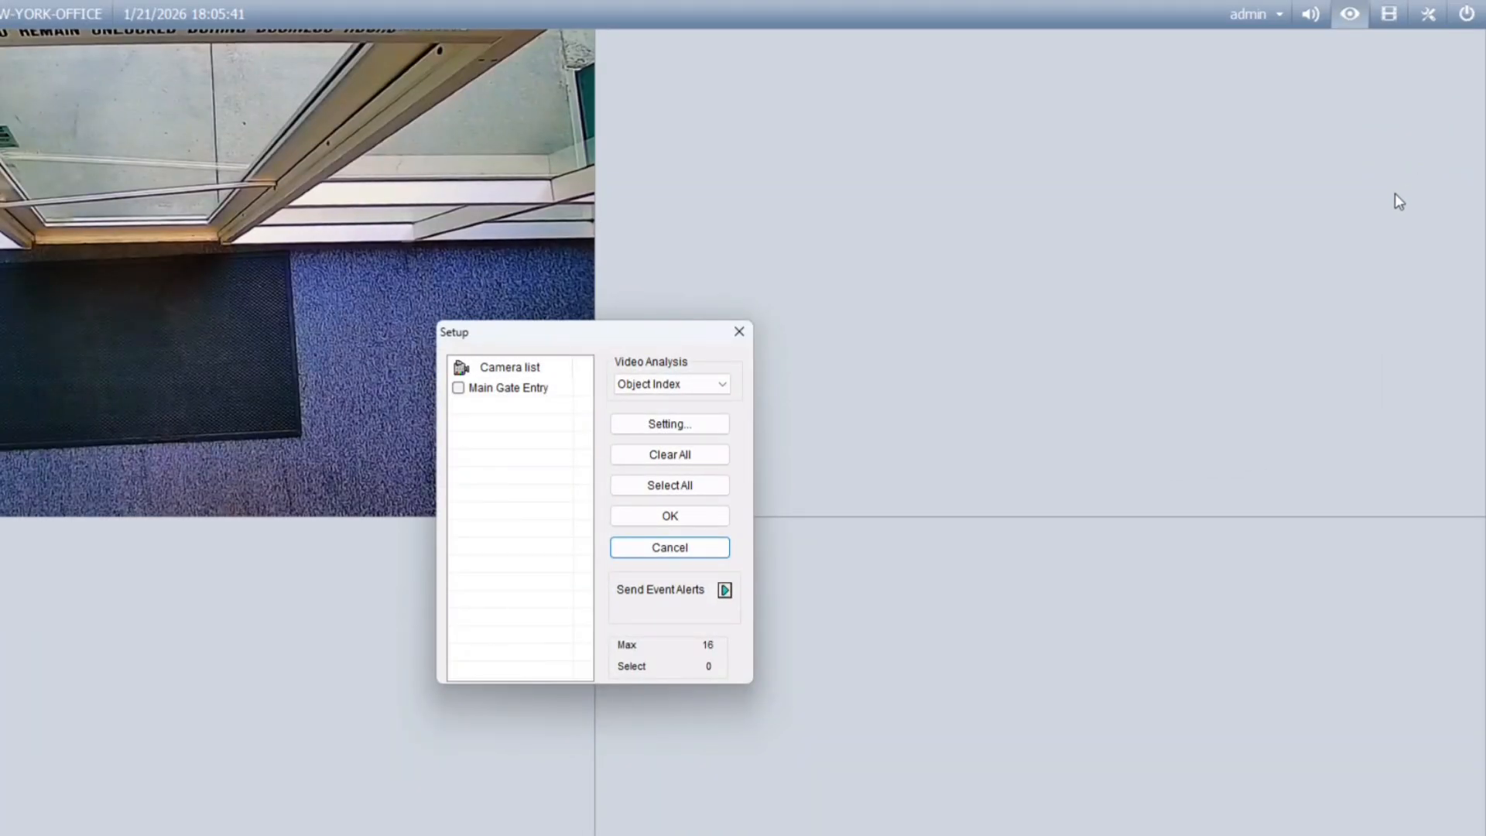
left_click(725, 383)
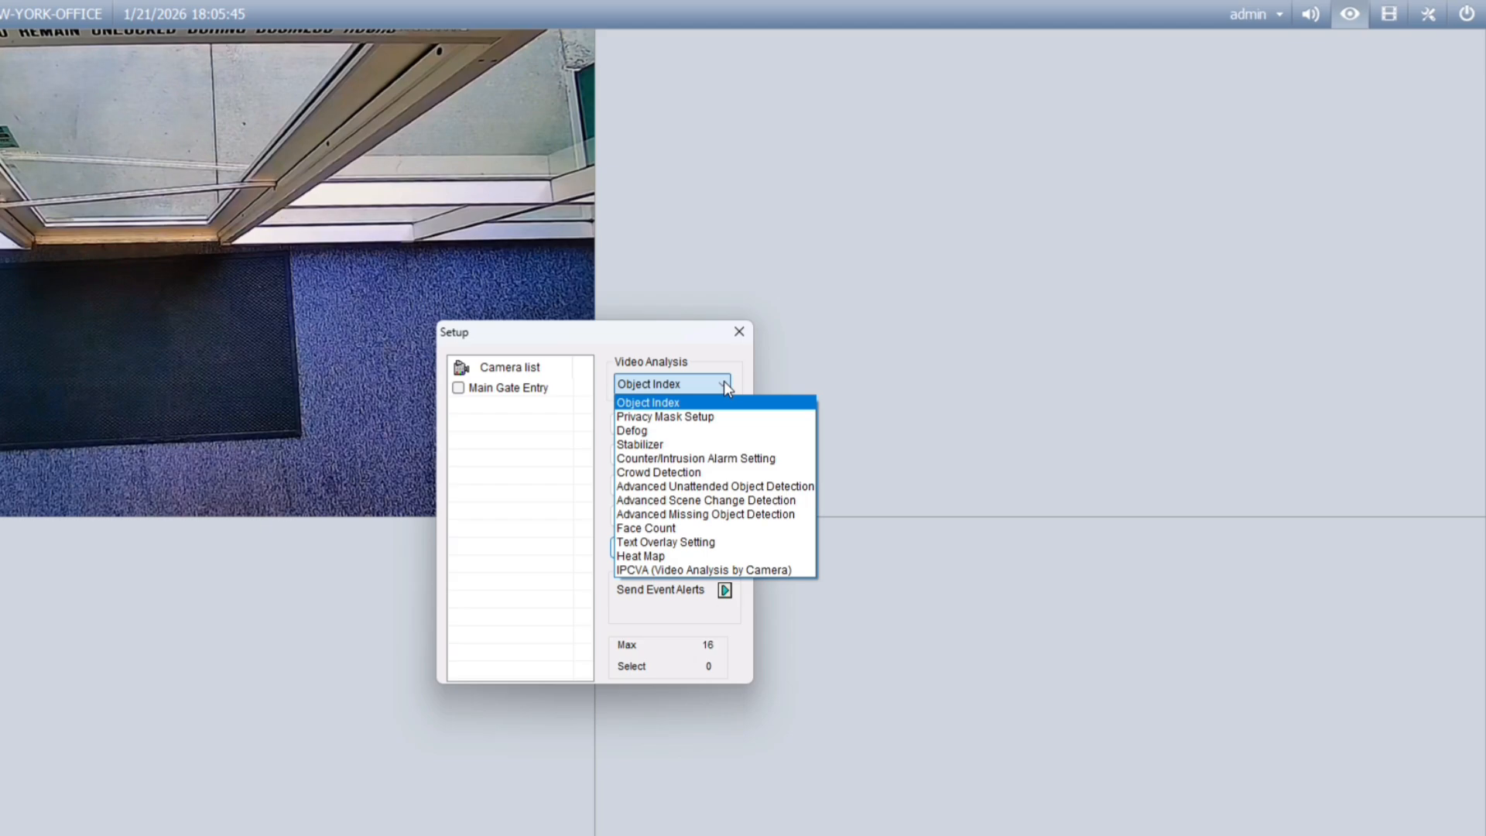
left_click(783, 464)
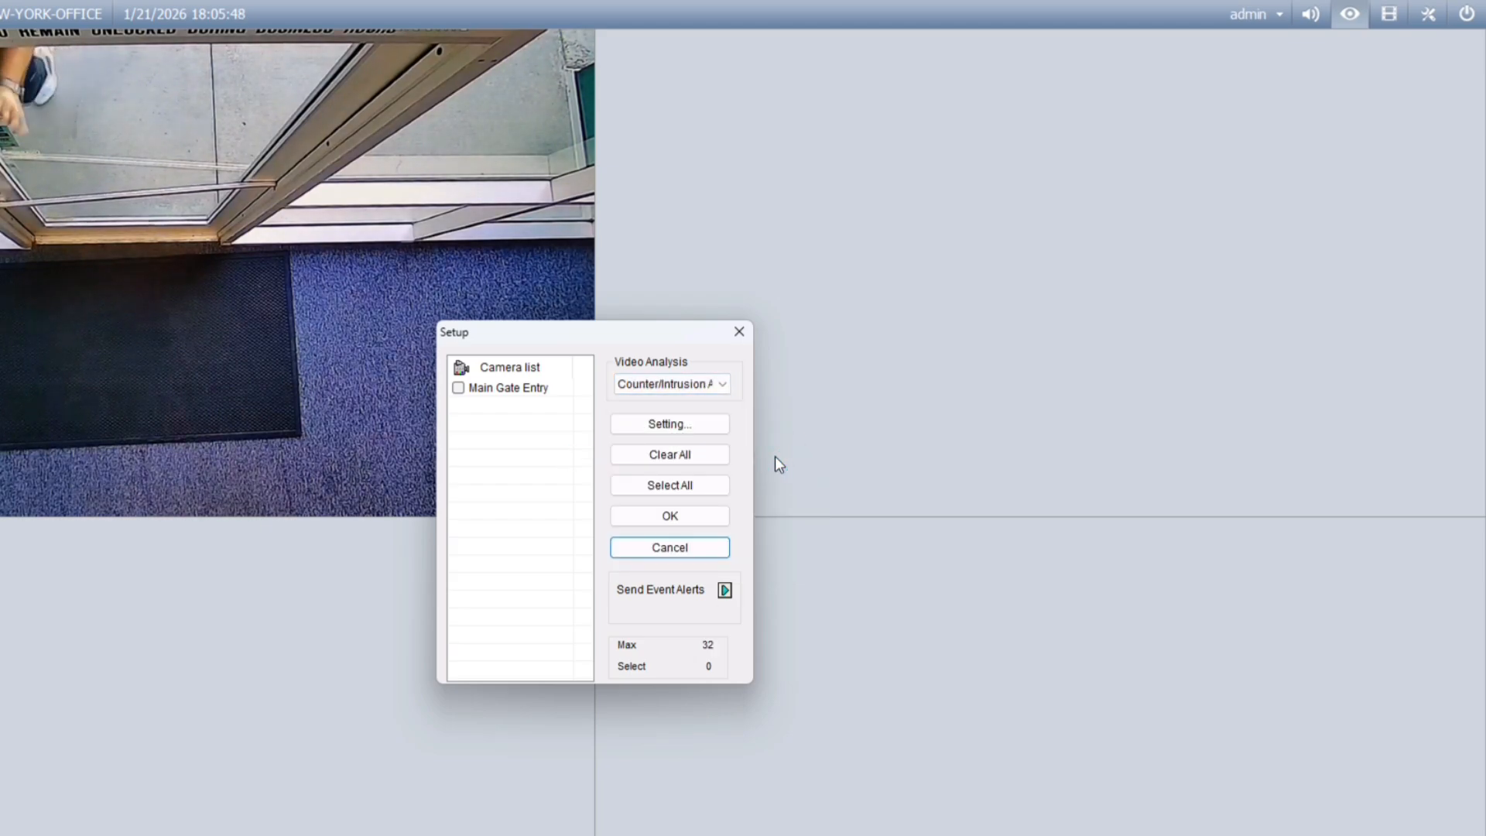
left_click(459, 389)
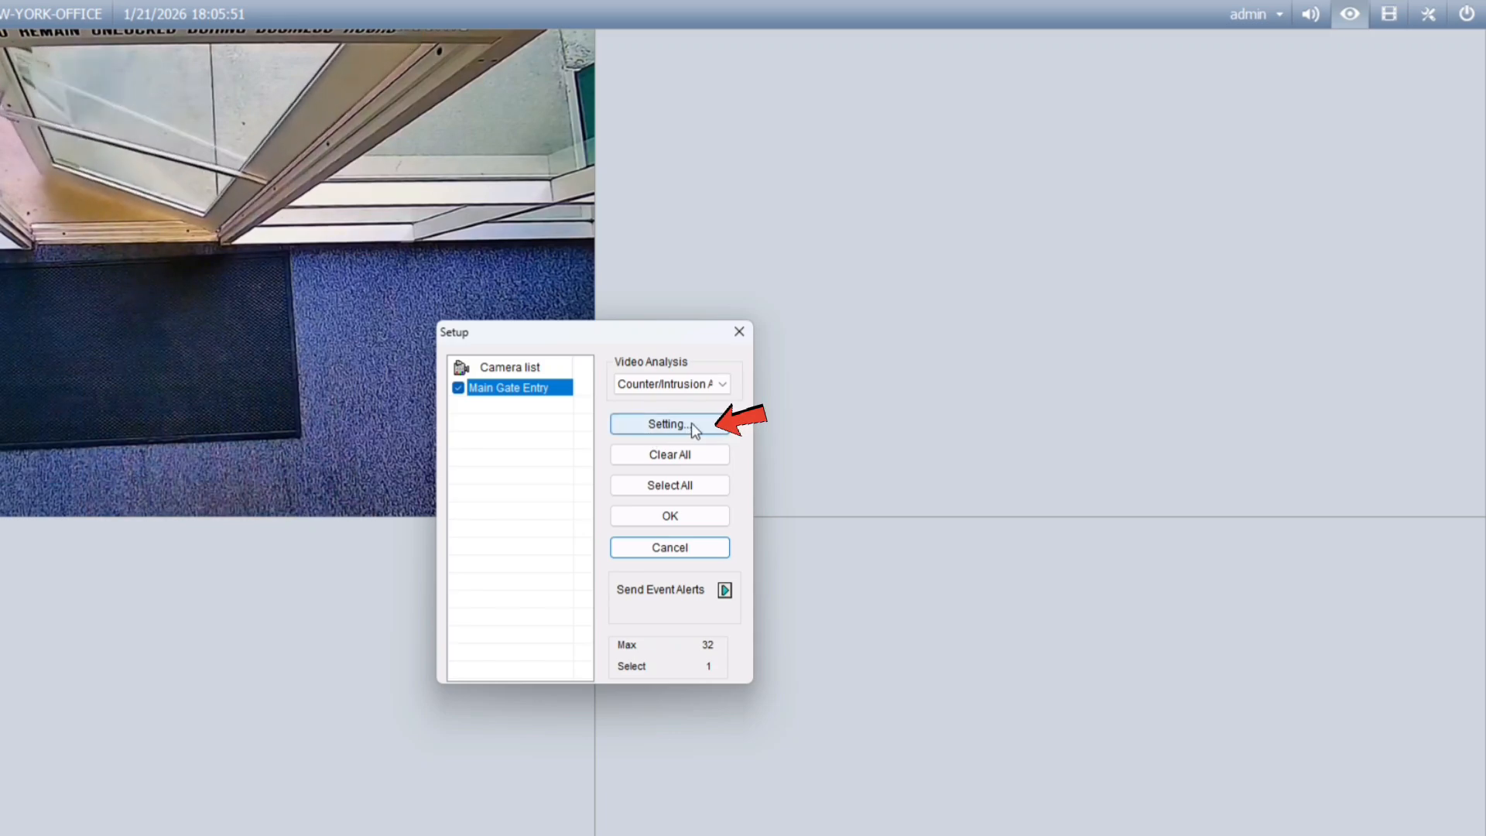
left_click(694, 423)
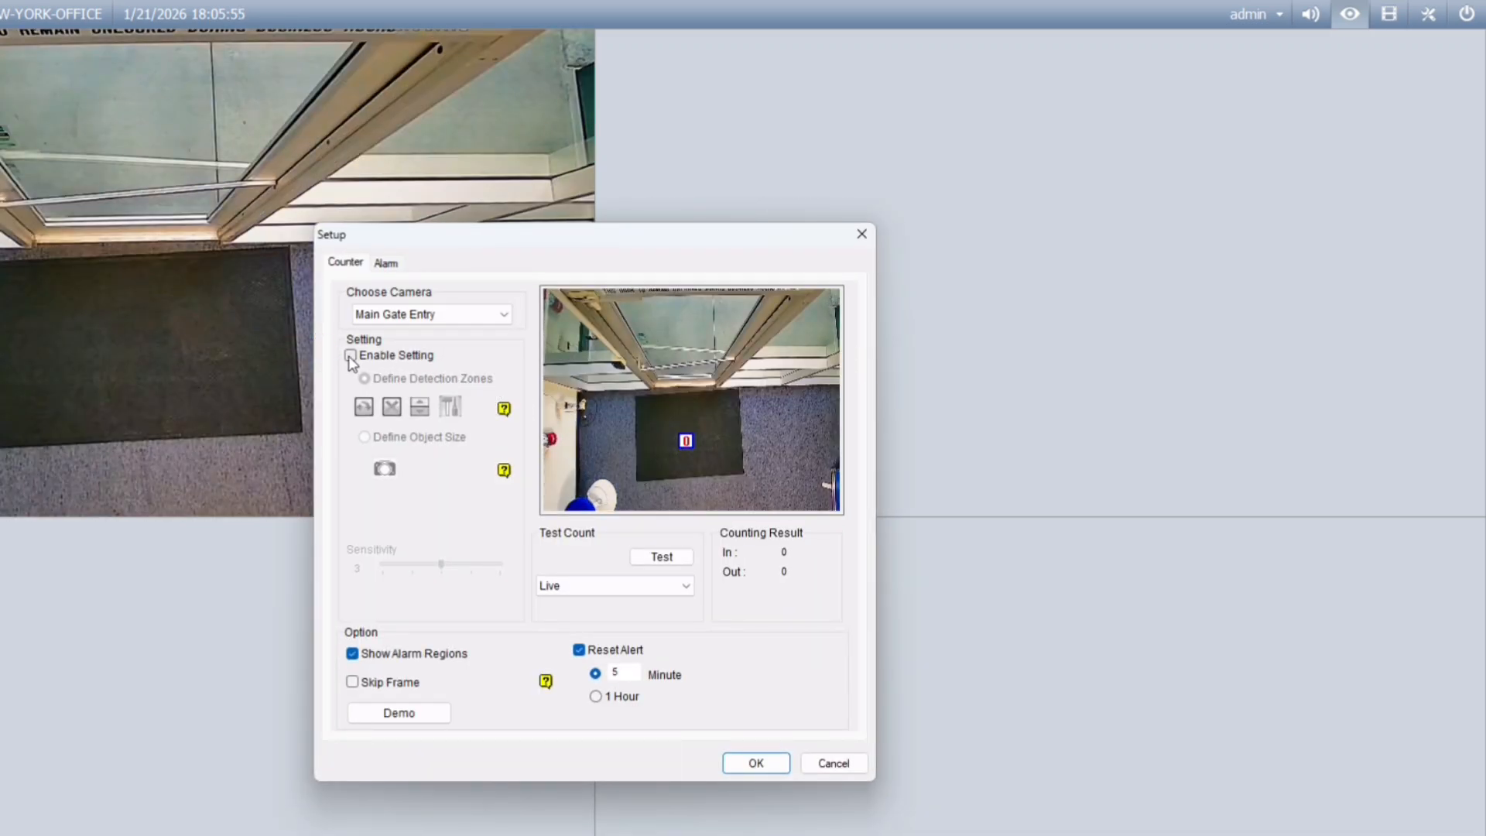
Step: Enable counting, clear the old zone, and draw a horizontal line splitting the preview into zones 0 and 1
left_click(351, 356)
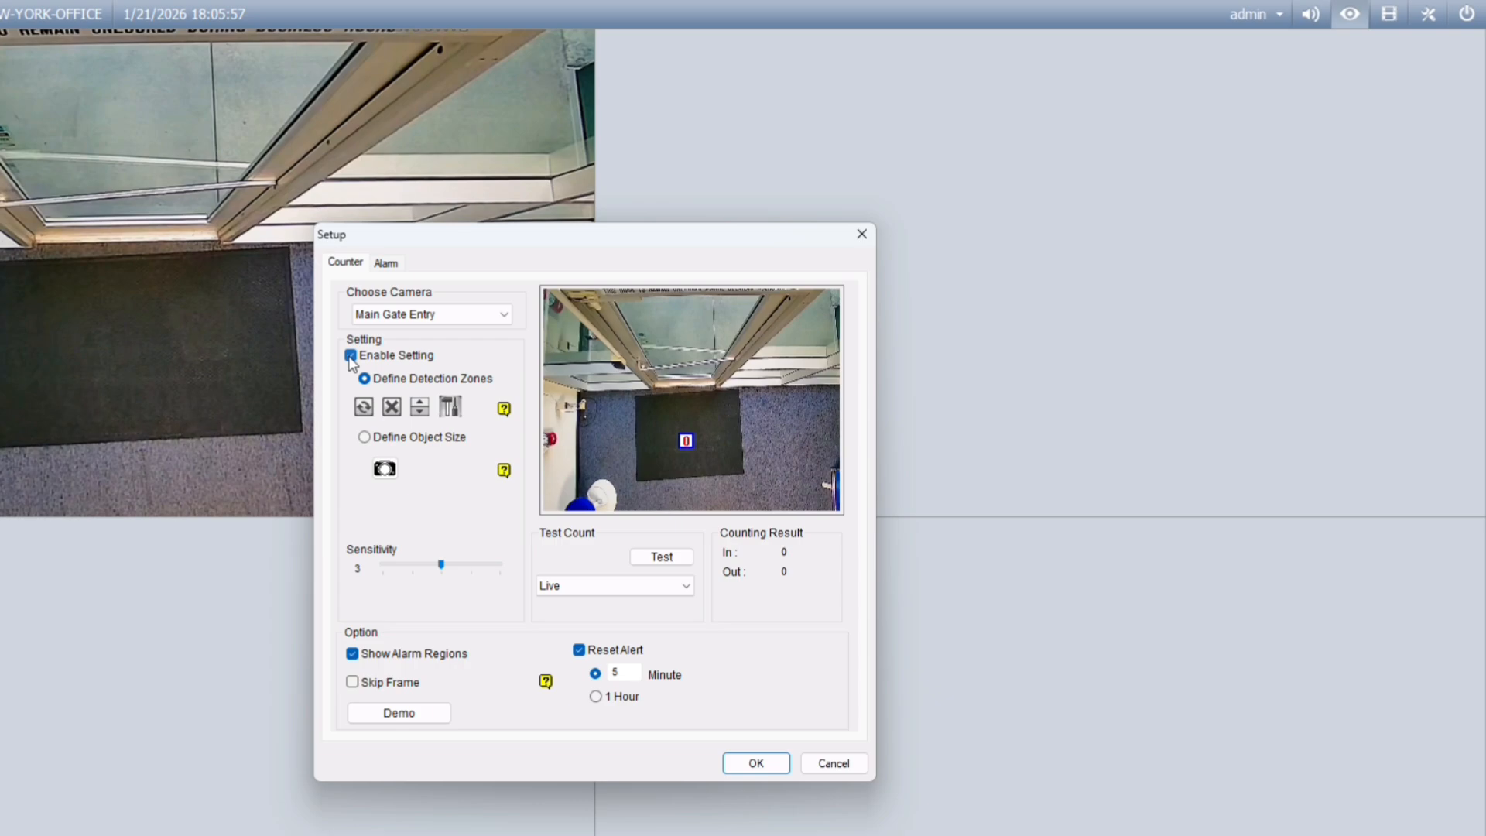
left_click(392, 406)
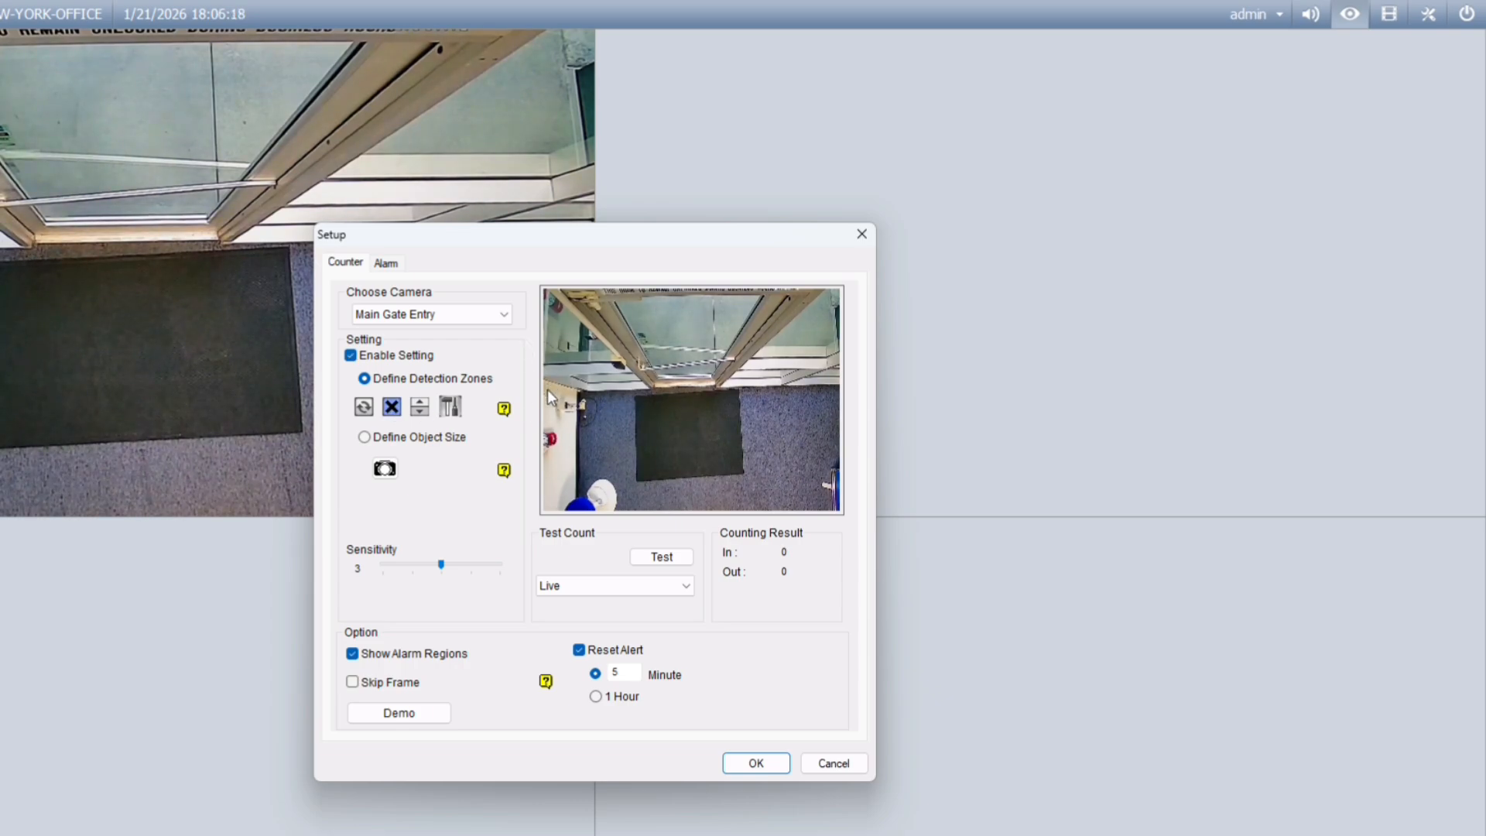
left_click_drag(545, 387, 839, 388)
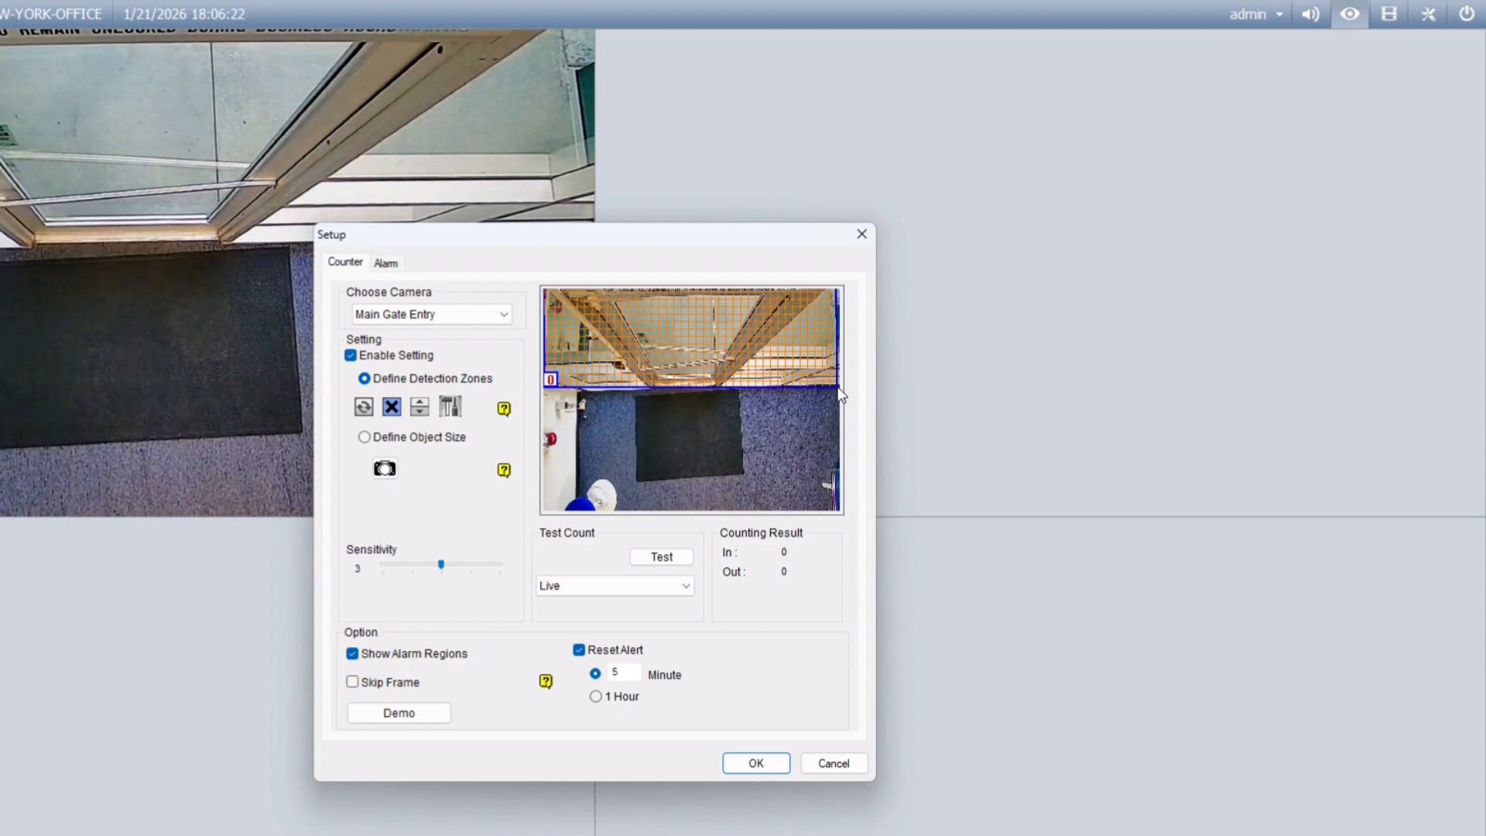
left_click_drag(547, 394, 835, 393)
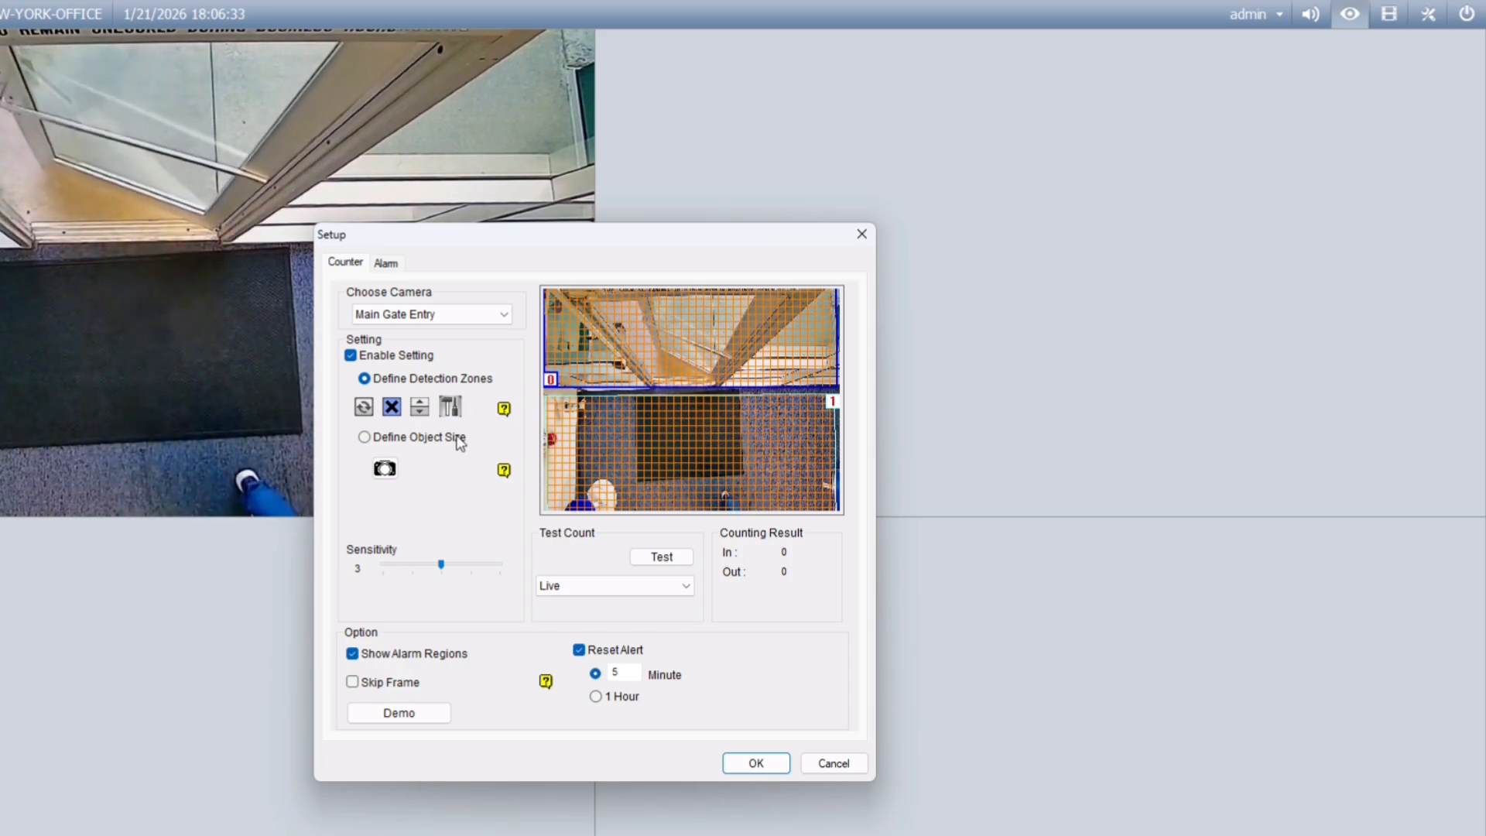
Step: Add crossing directions 0-->1 as In and 1-->0 as Out, then confirm them
left_click(450, 408)
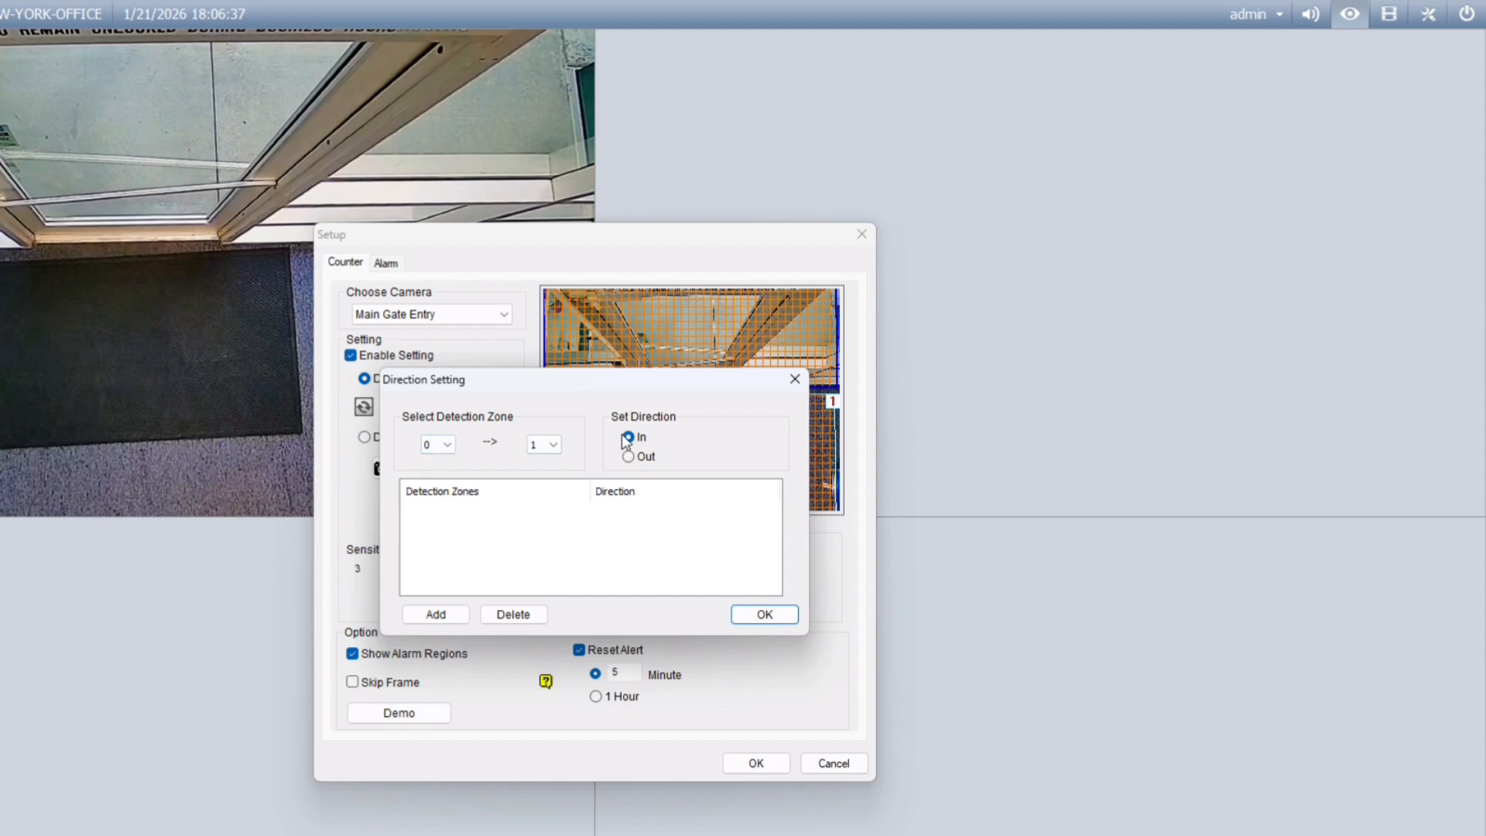
left_click(440, 614)
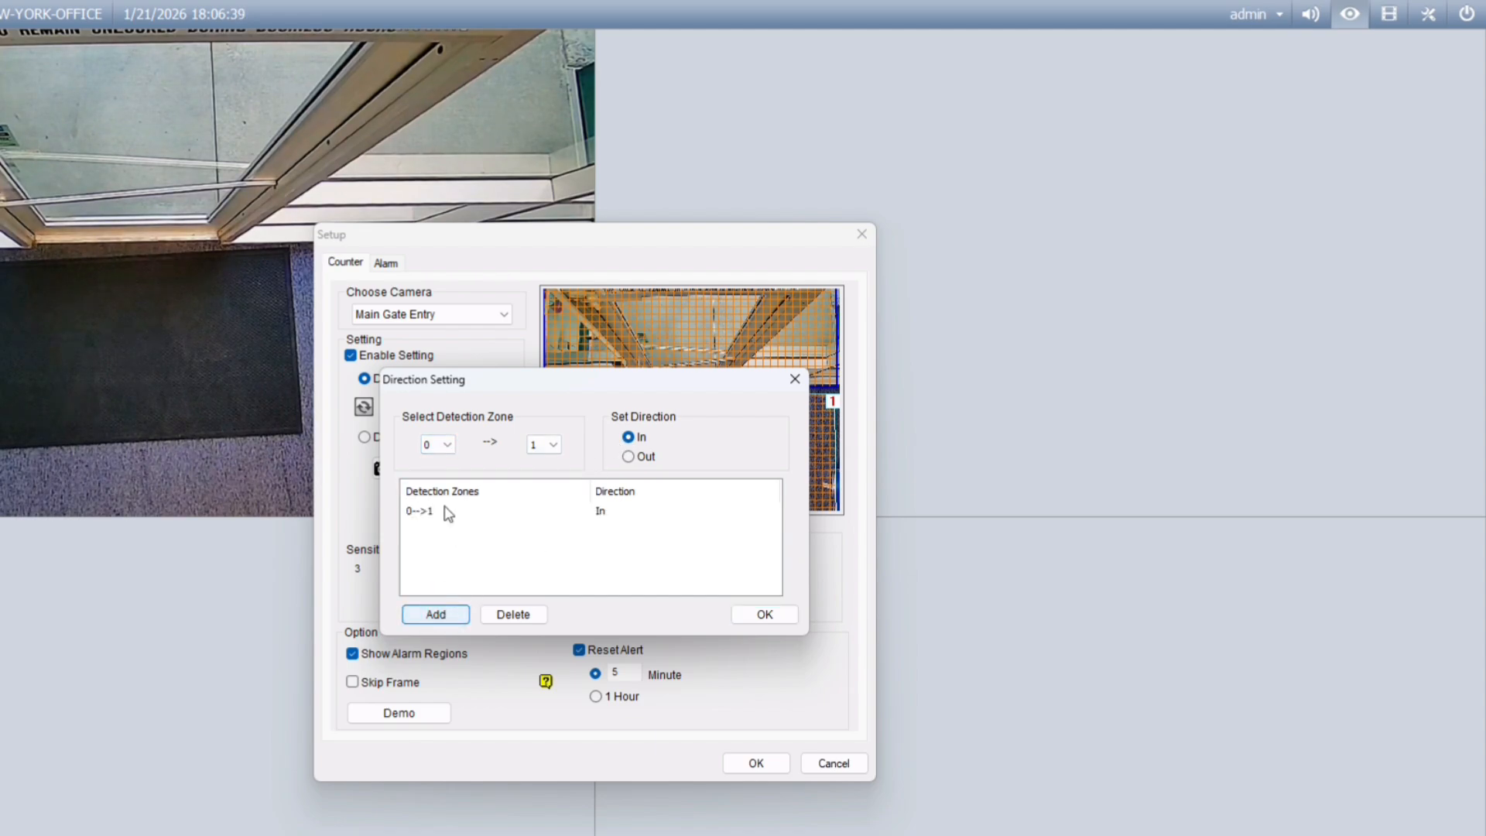
left_click(446, 445)
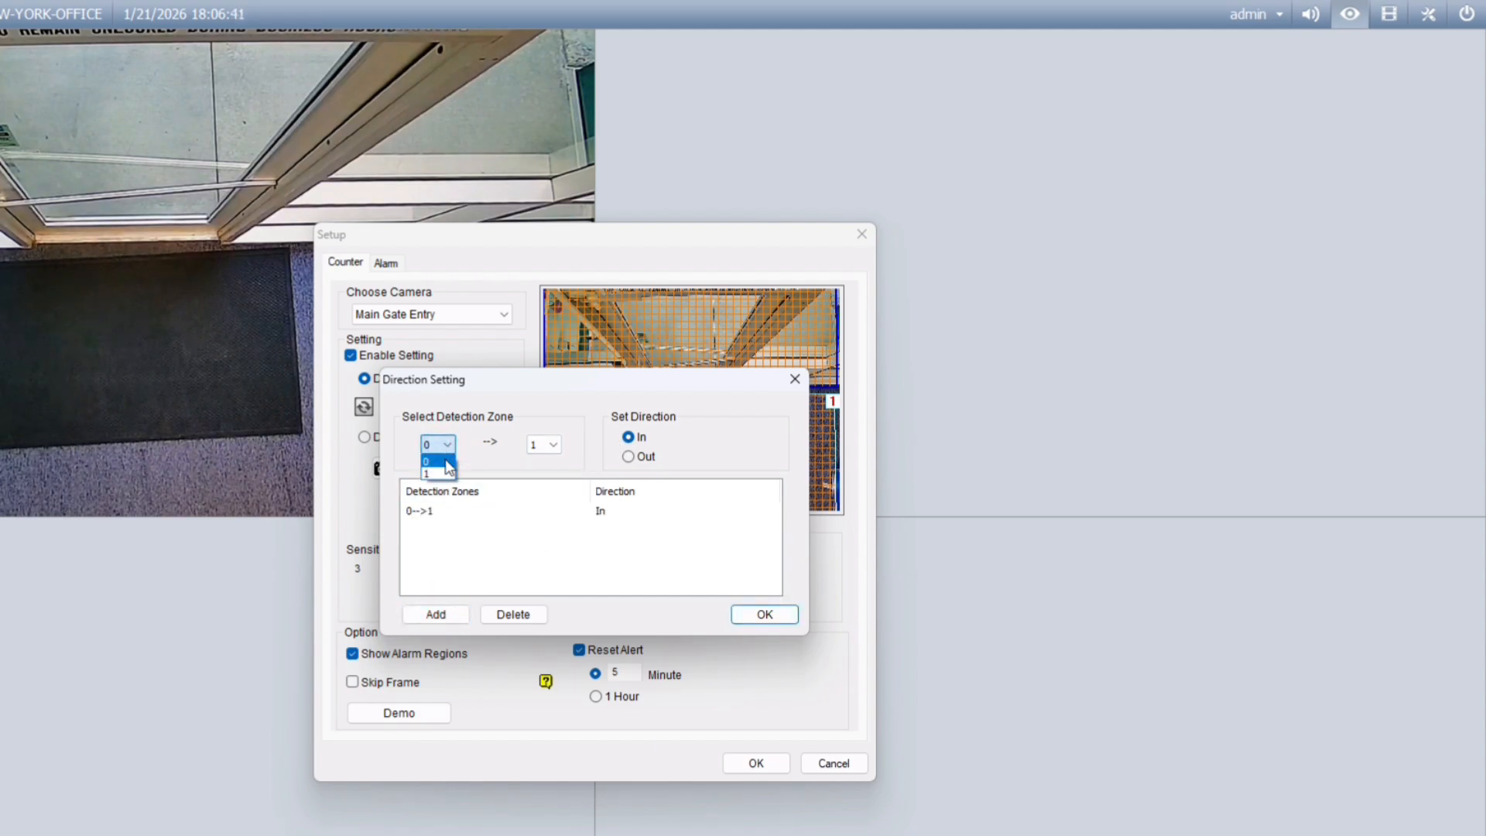
left_click(435, 473)
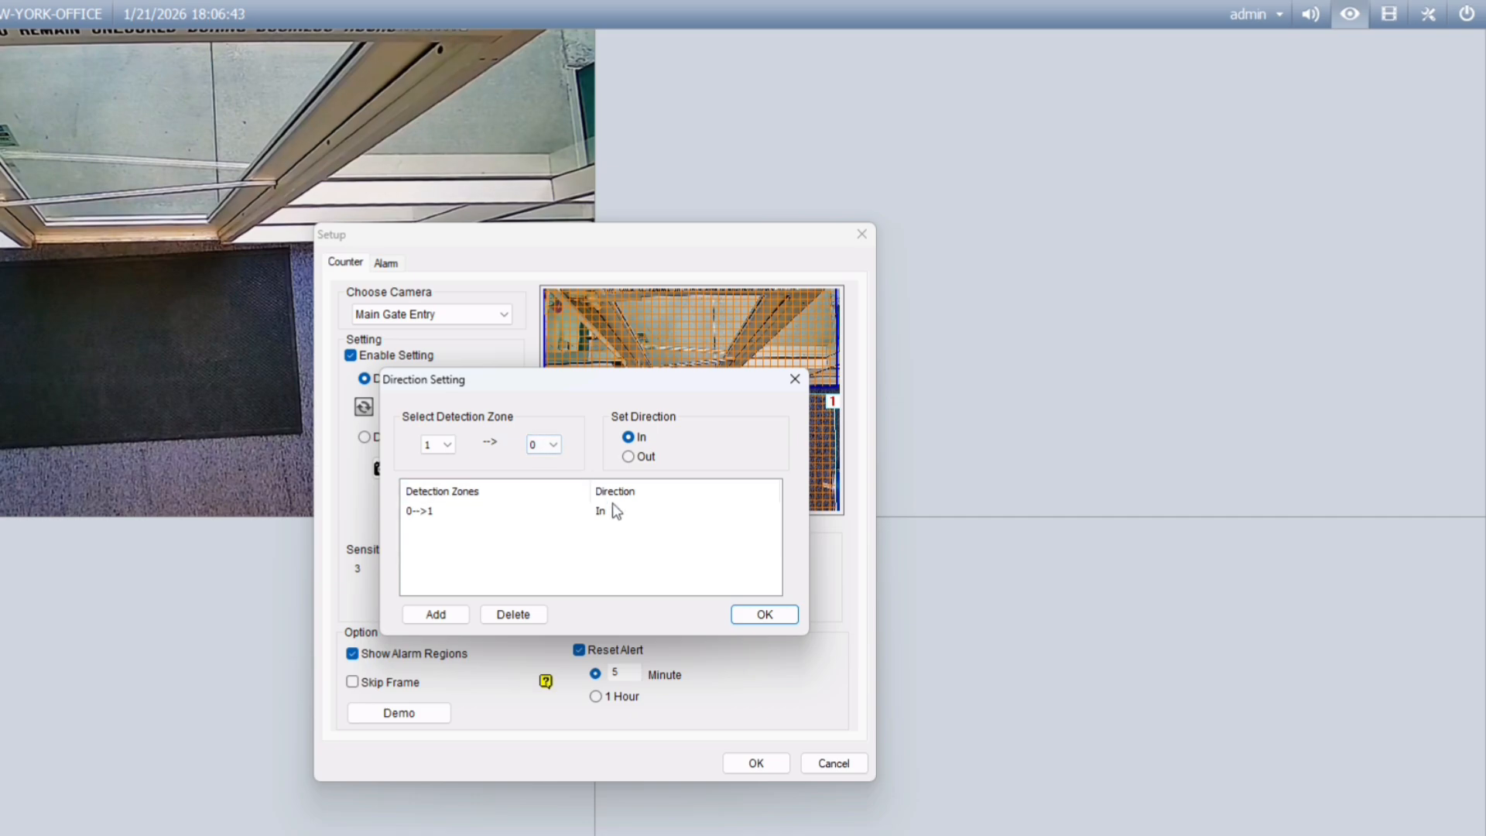
left_click(628, 459)
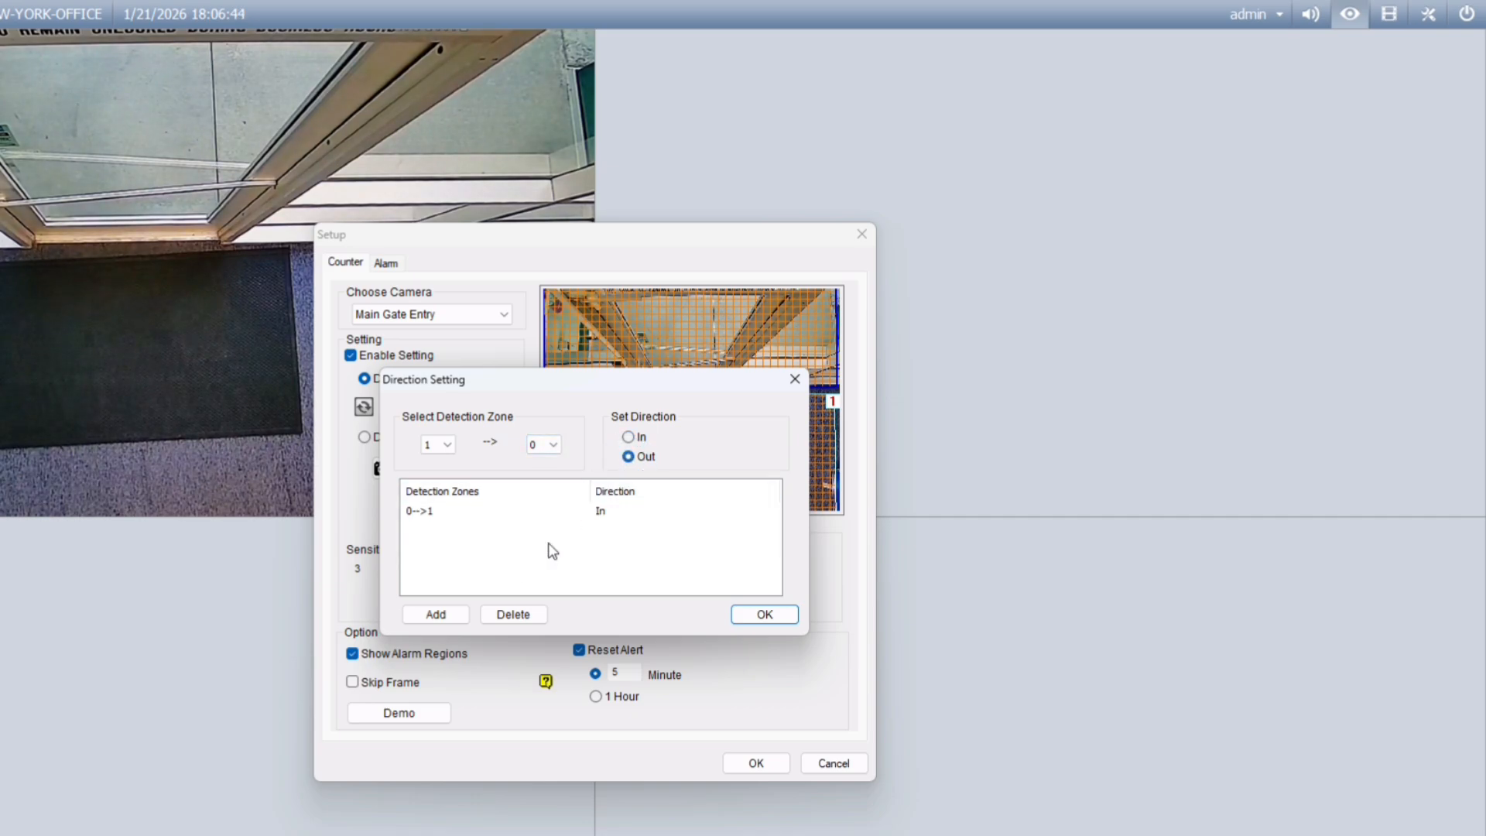
left_click(447, 615)
left_click(774, 616)
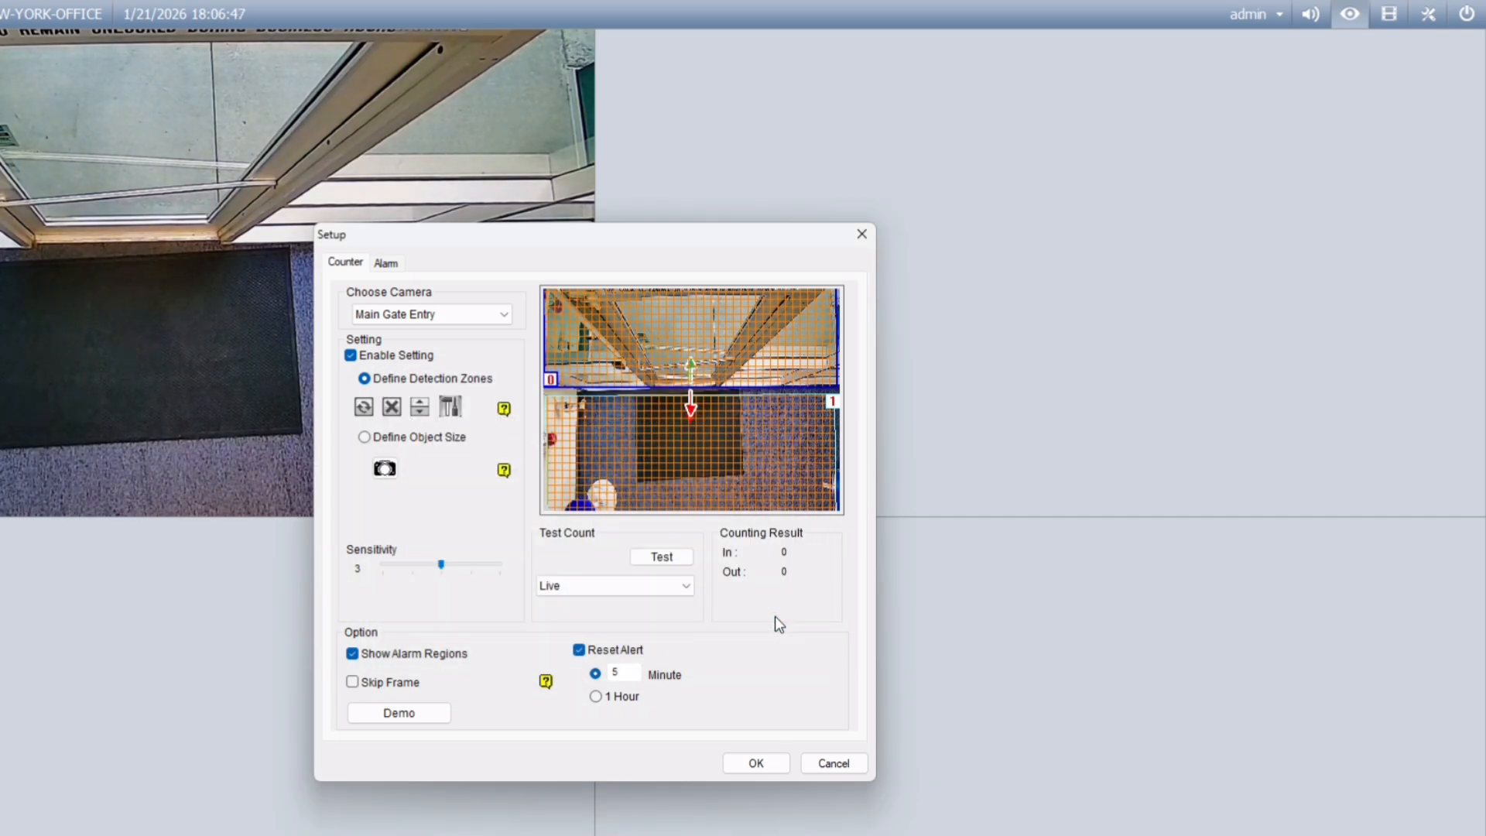
Step: Run a test people count on the live feed, then save the counter and video analysis setup
left_click(661, 558)
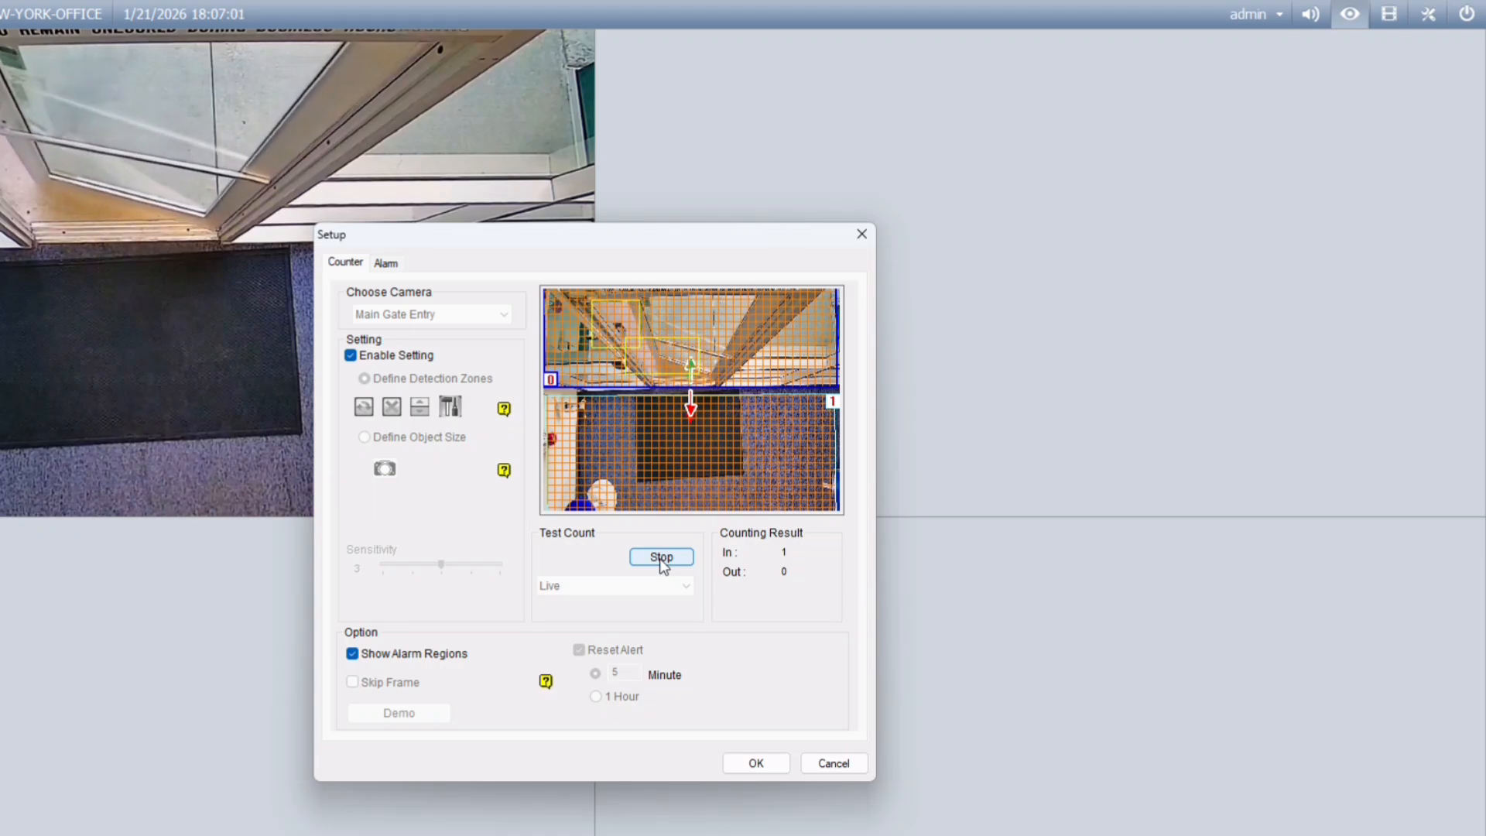
left_click(659, 557)
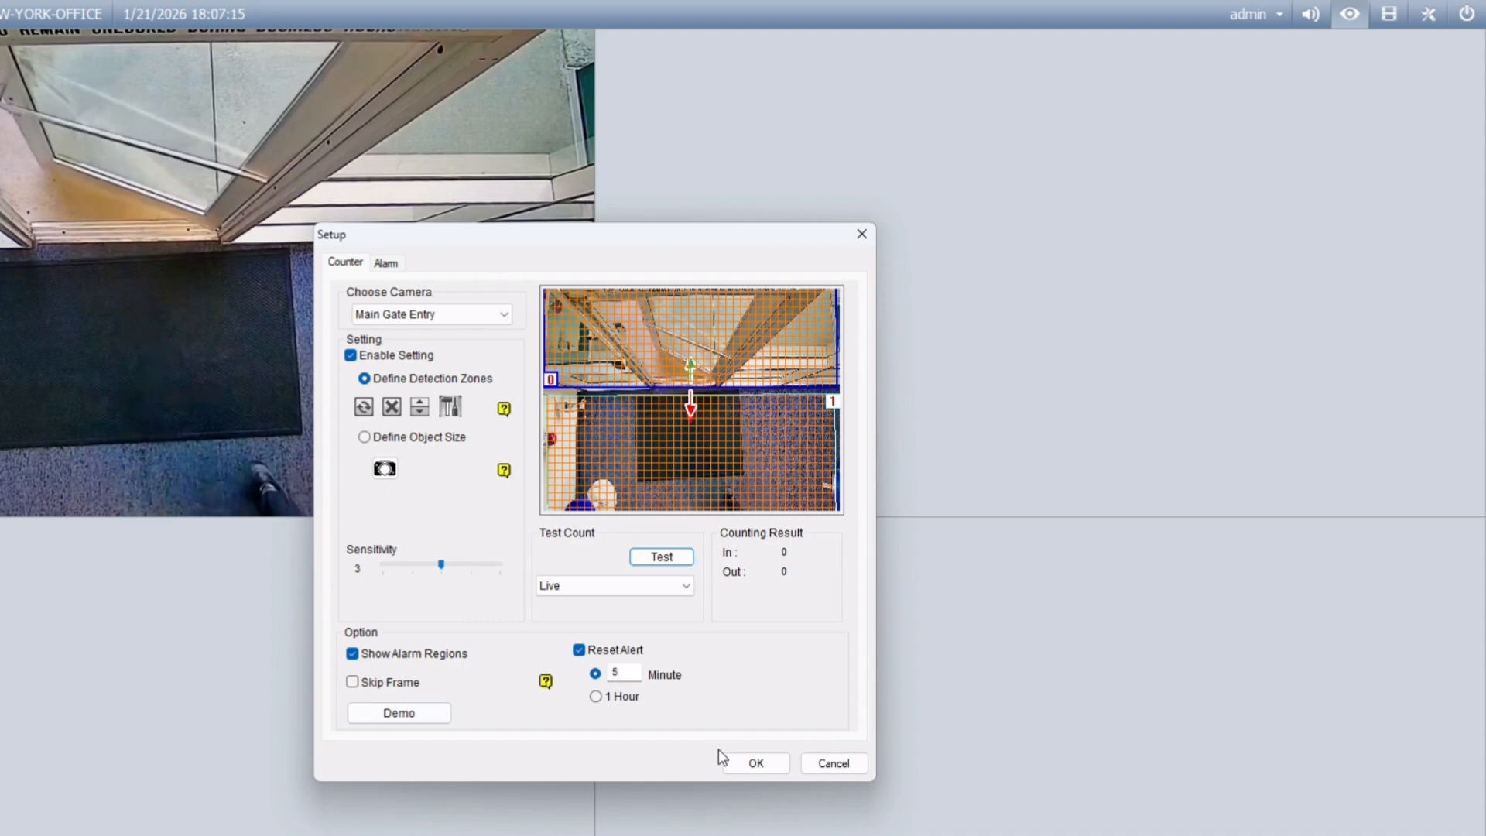
left_click(761, 762)
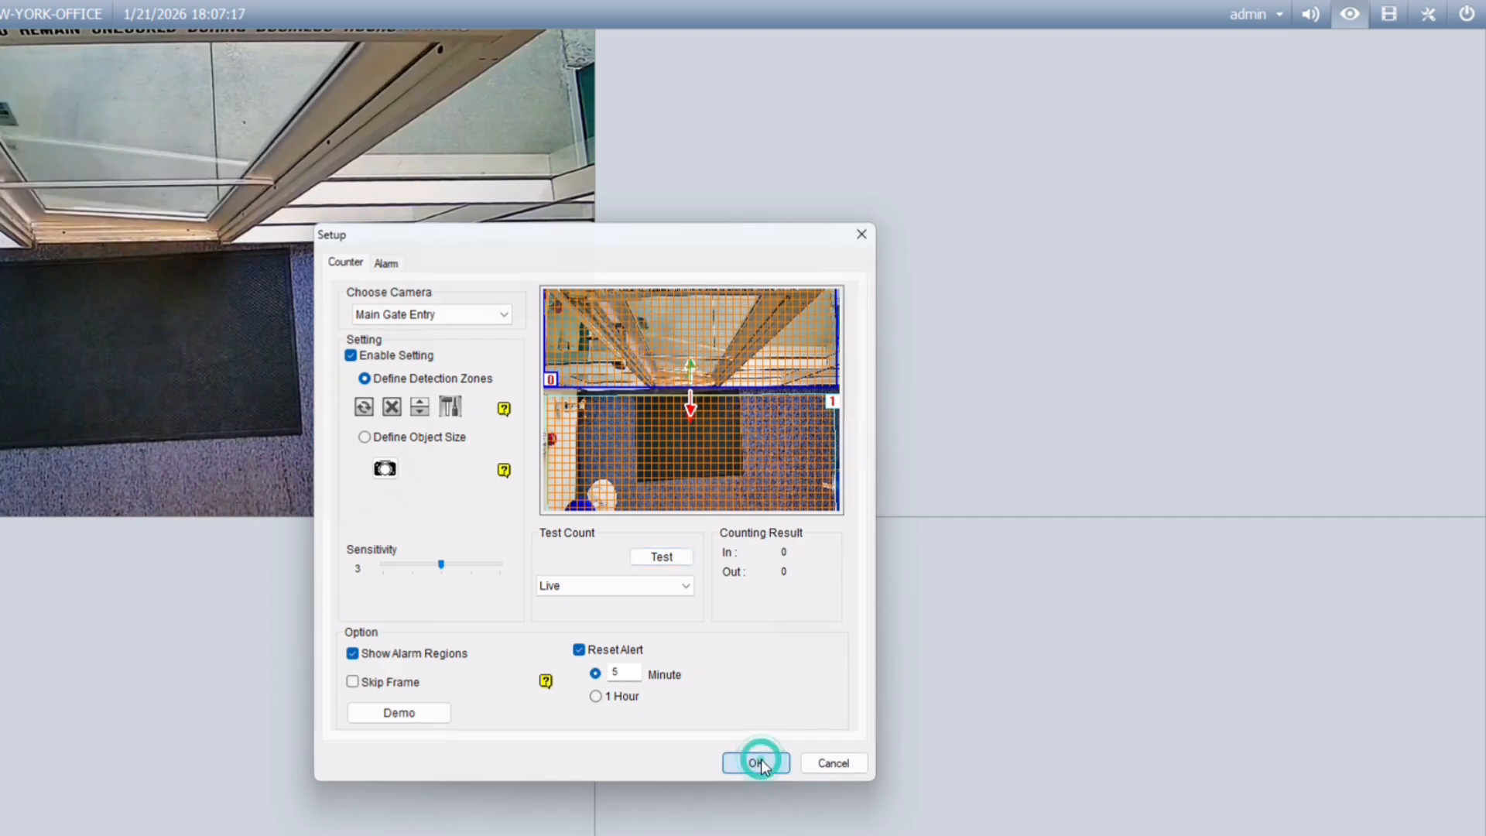
left_click(694, 515)
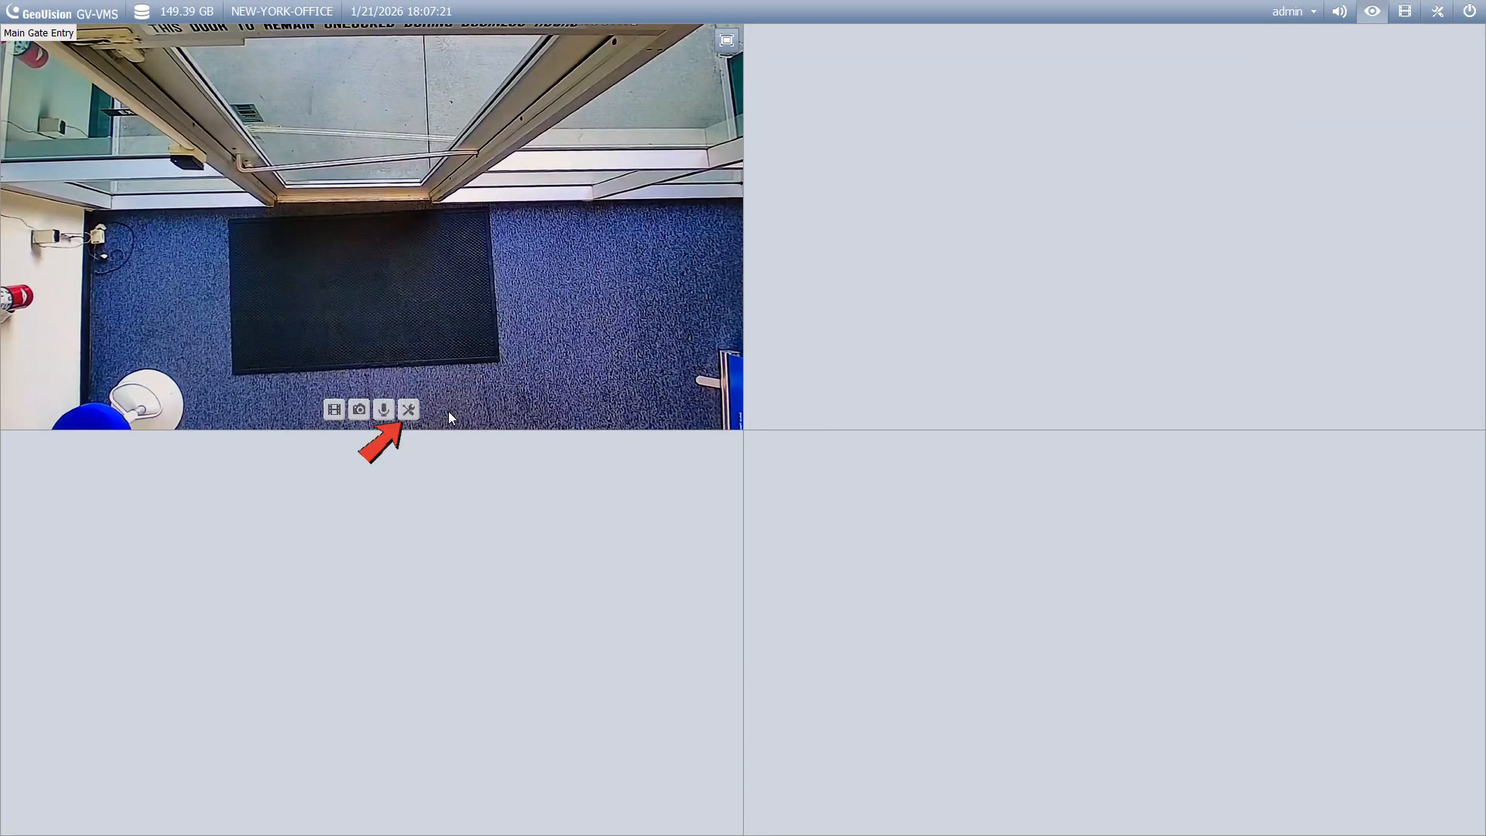
left_click(409, 408)
Step: Start monitoring Main Gate Entry so its label shows live counts, In: 12 Out: 1
left_click(459, 322)
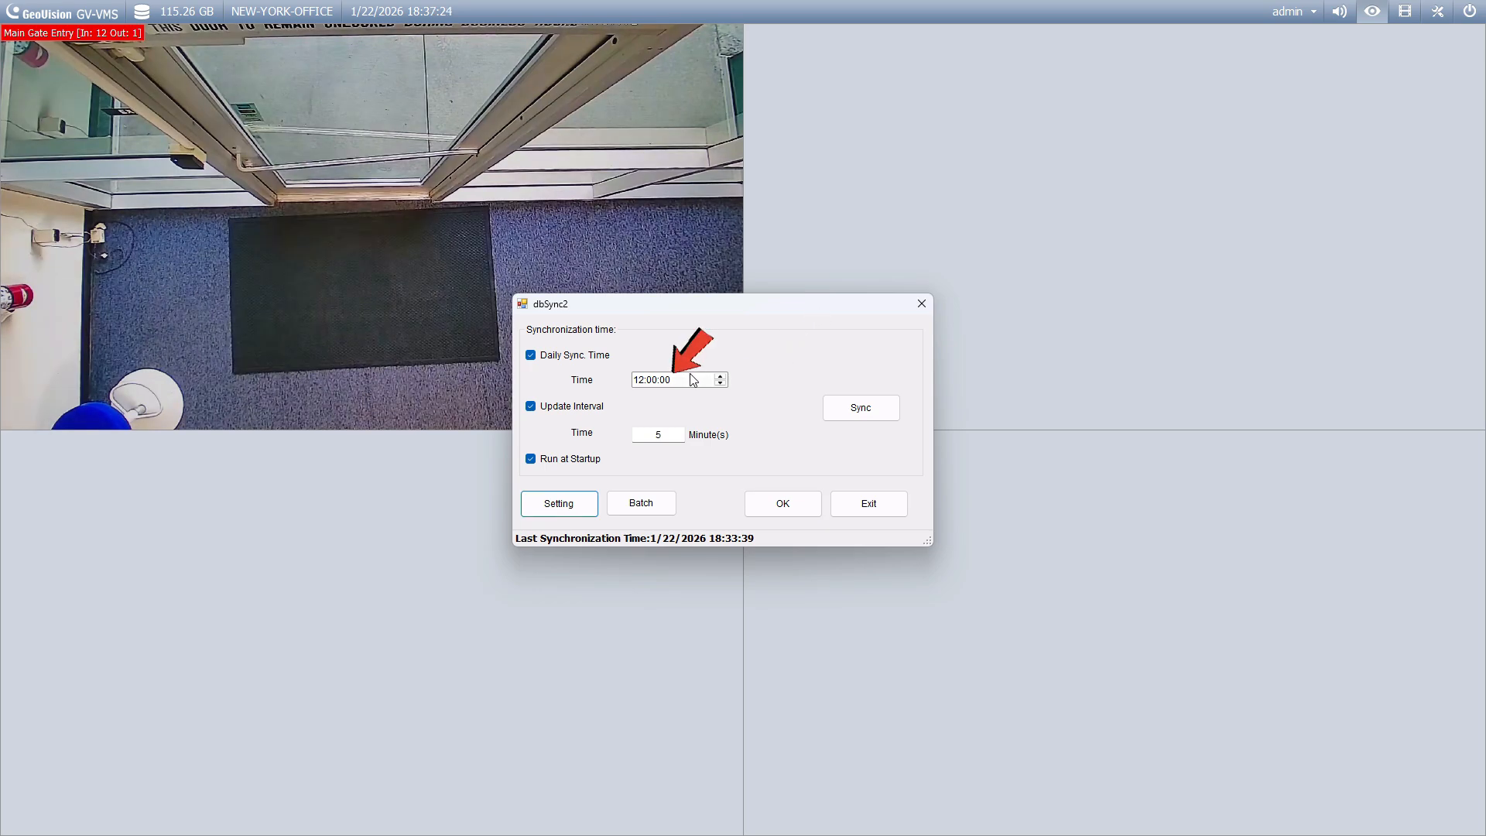
Step: Review the 12:00:00 daily sync time and 5-minute update interval, then run a manual sync
left_click(681, 383)
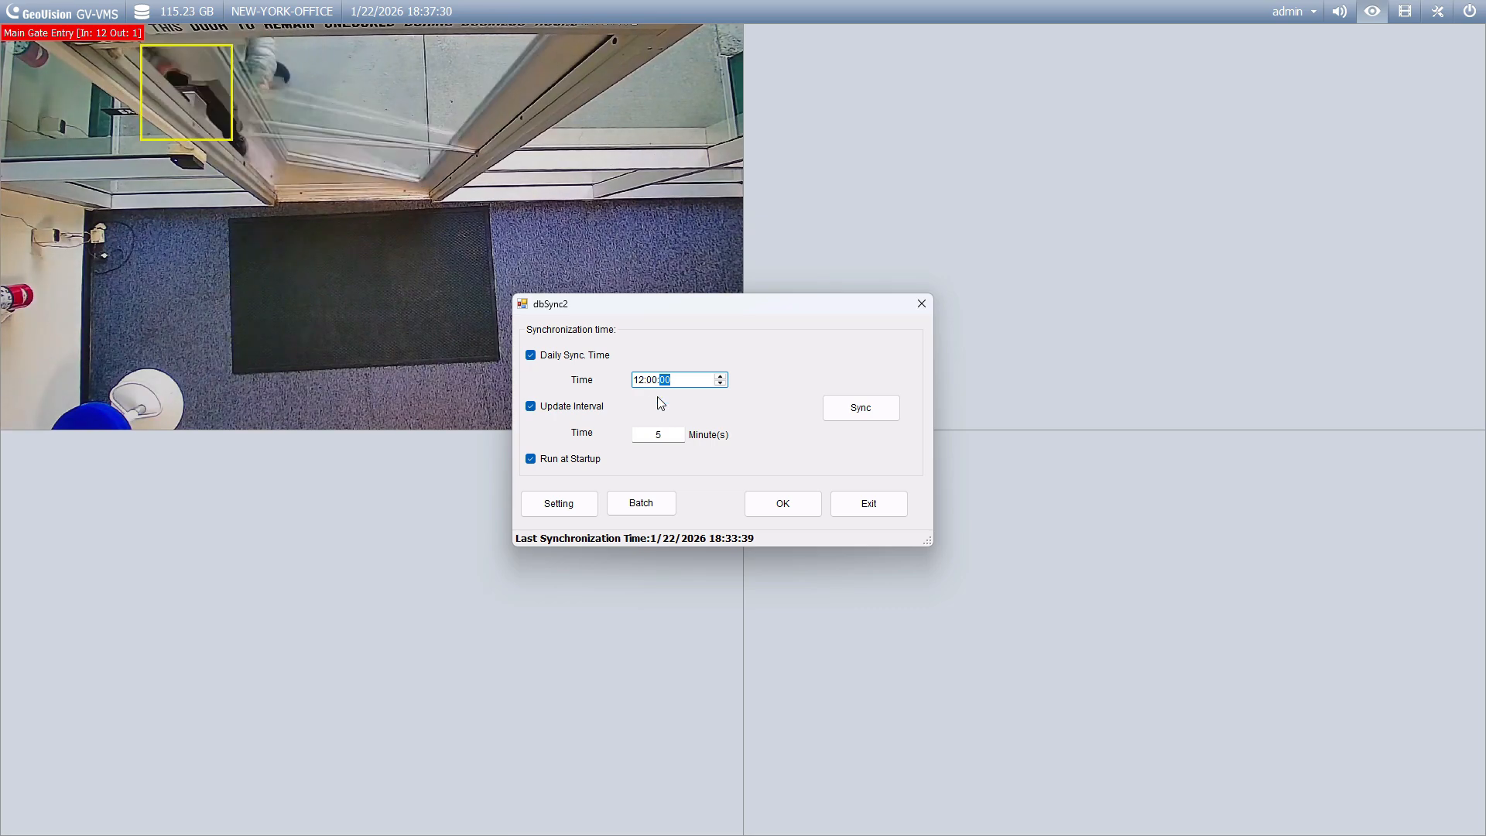
double_click(657, 433)
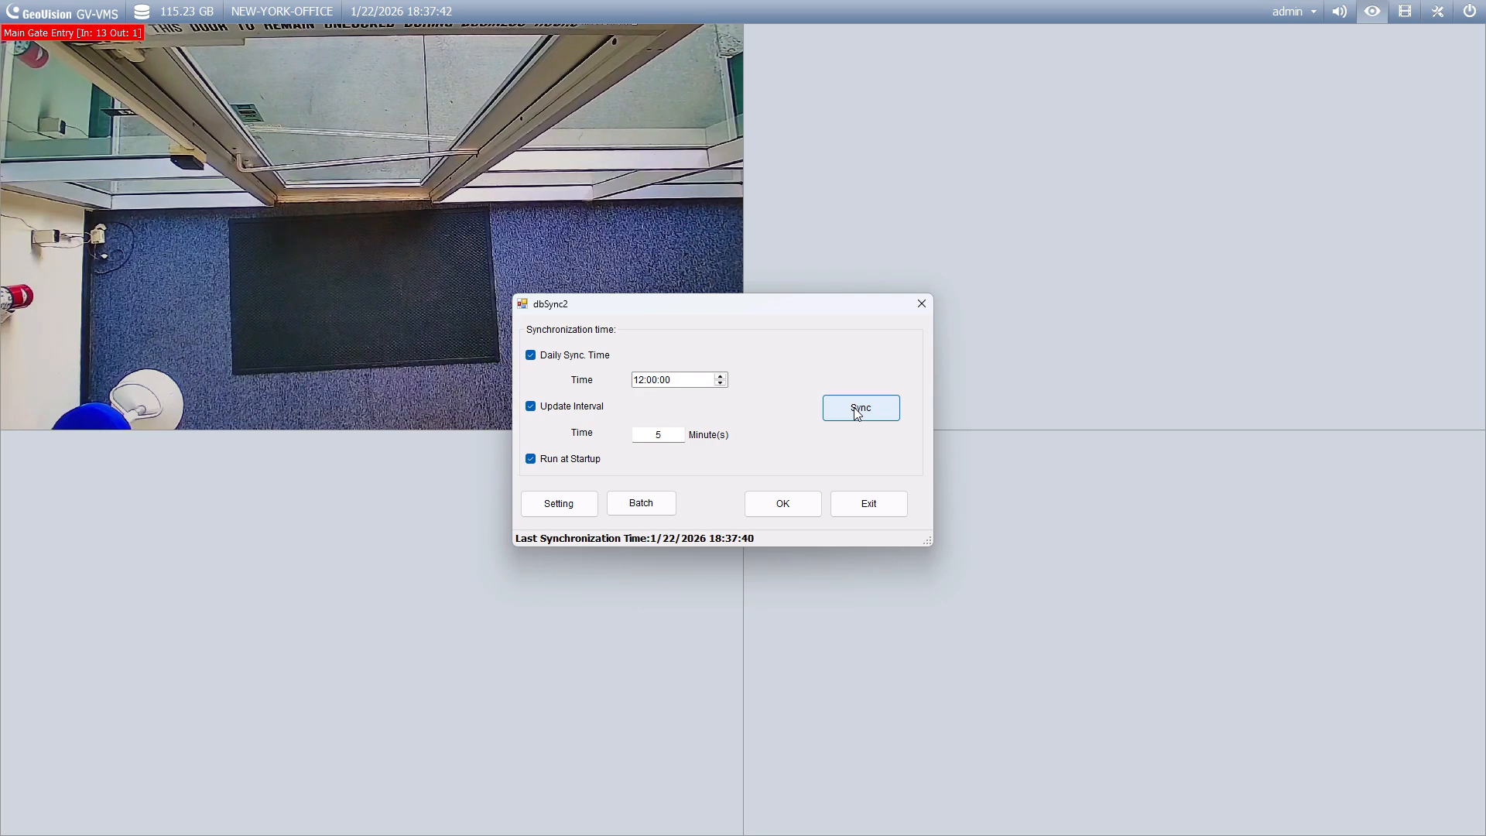
left_click(858, 415)
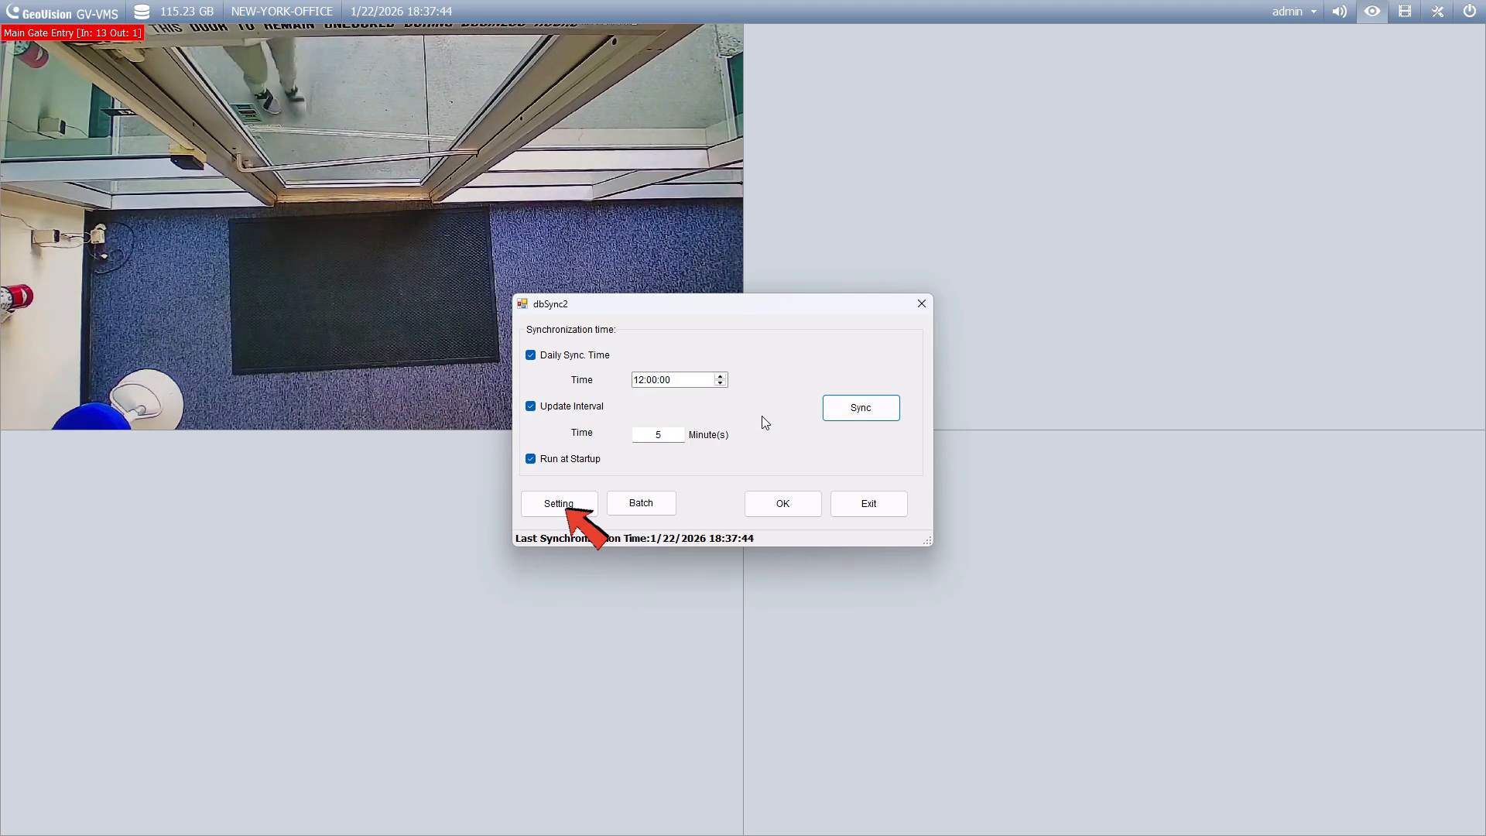
Step: Review the GV-Web Report server settings (192.168.10.41, port 30000, login) and test the connection successfully
left_click(583, 503)
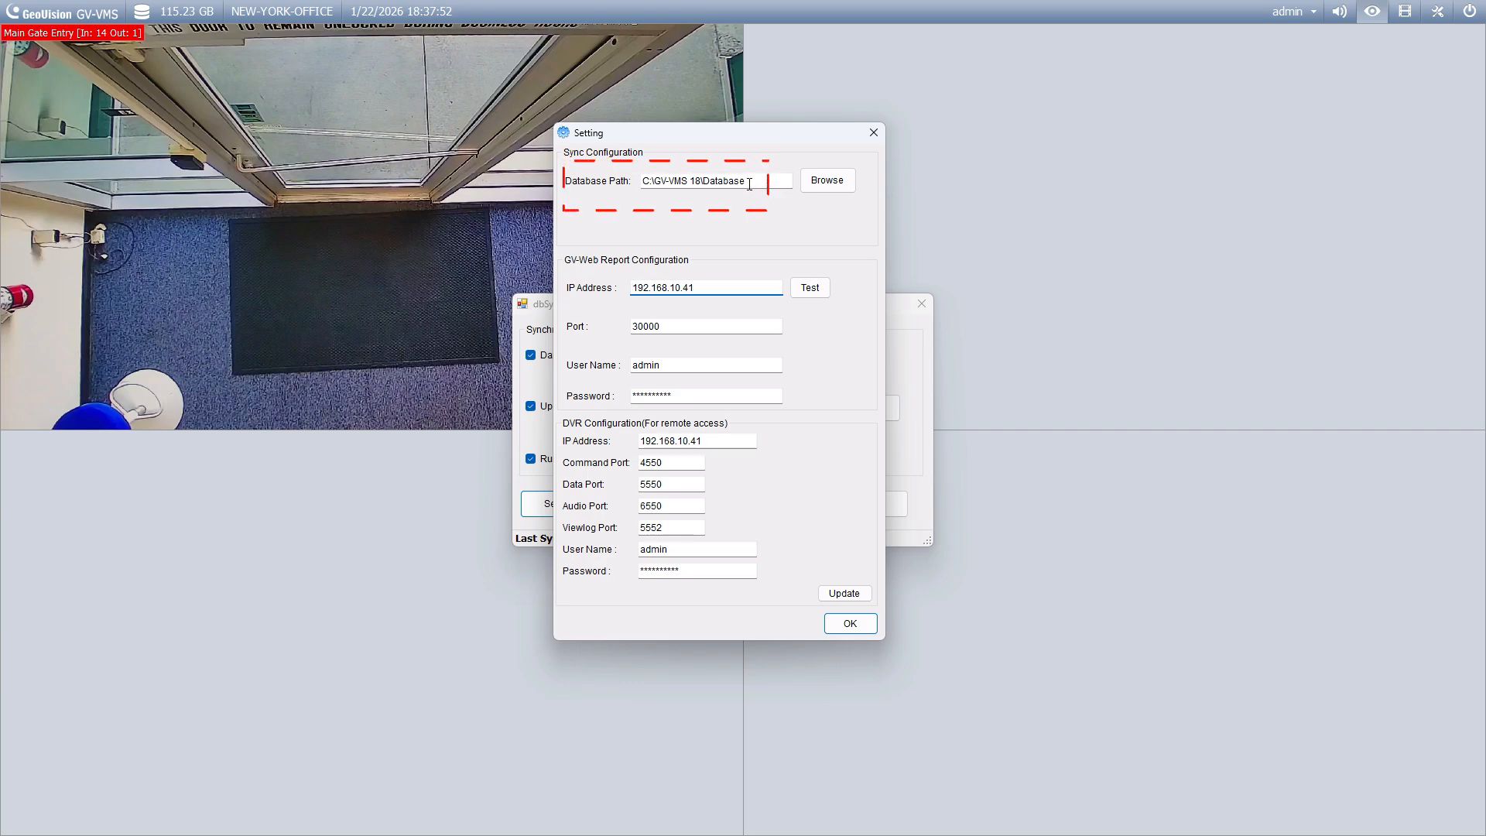
left_click_drag(749, 184, 630, 180)
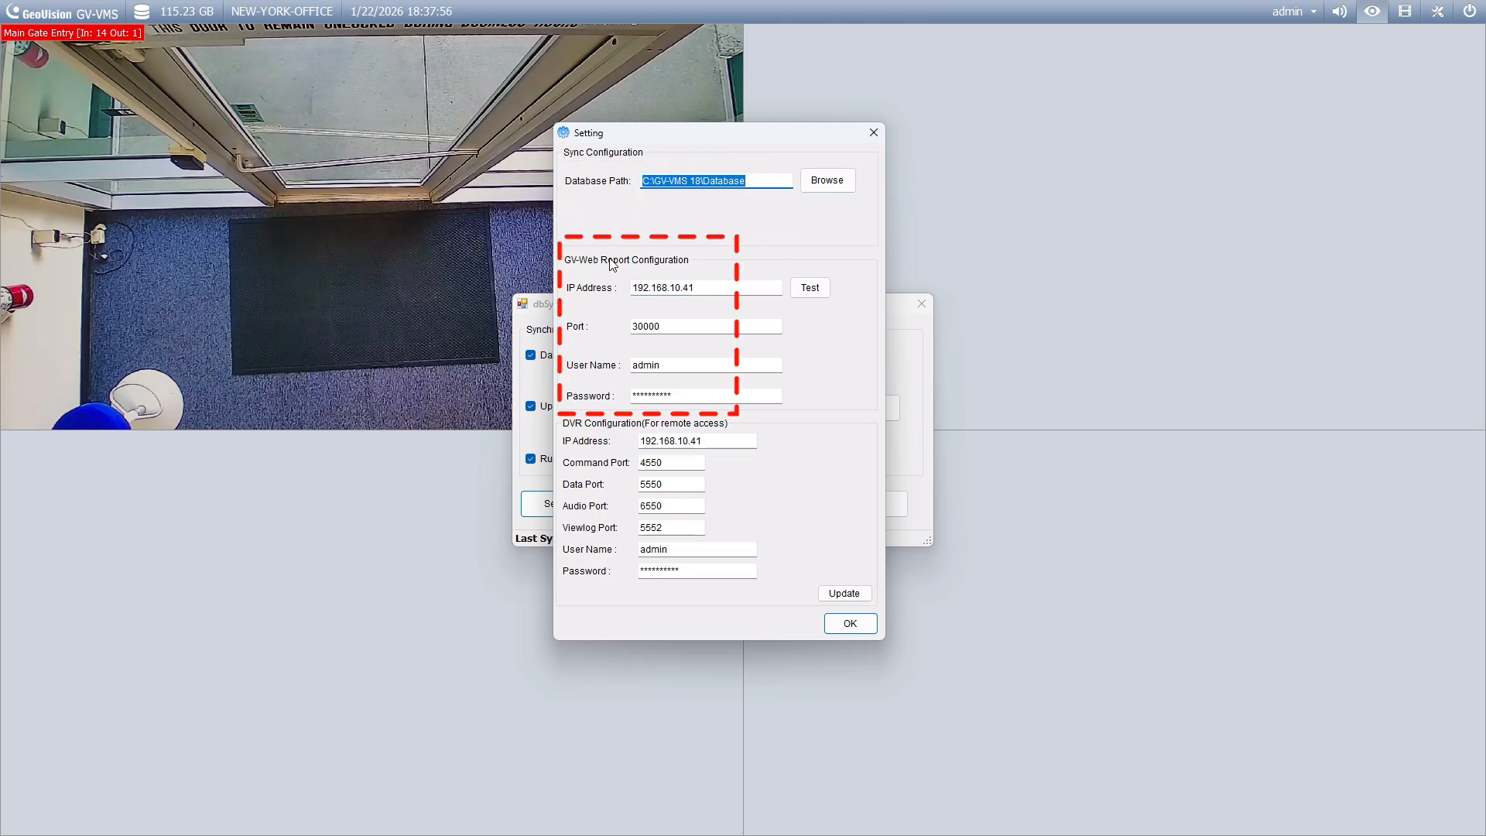
left_click(730, 290)
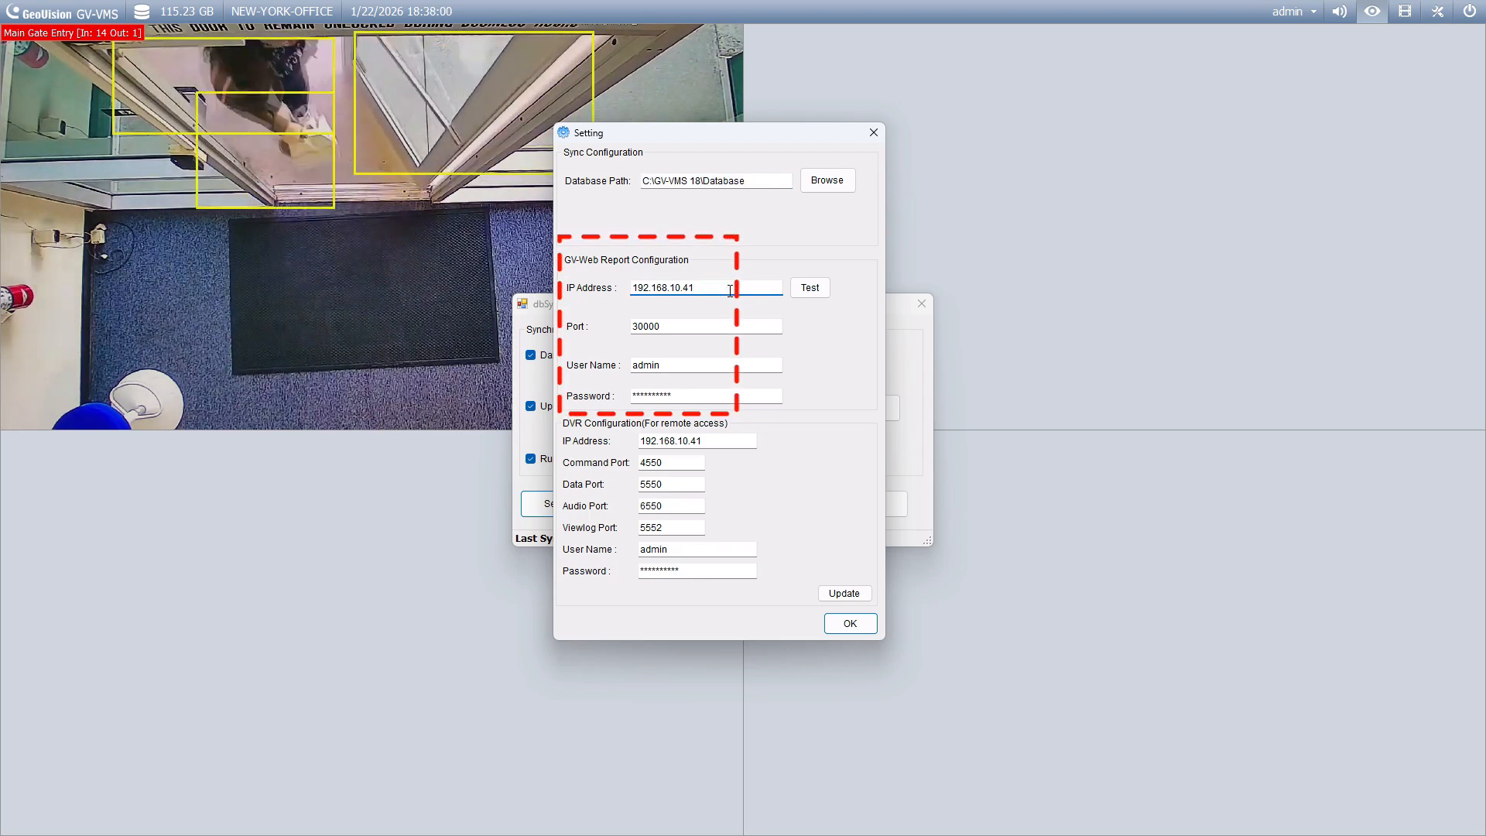
left_click(679, 367)
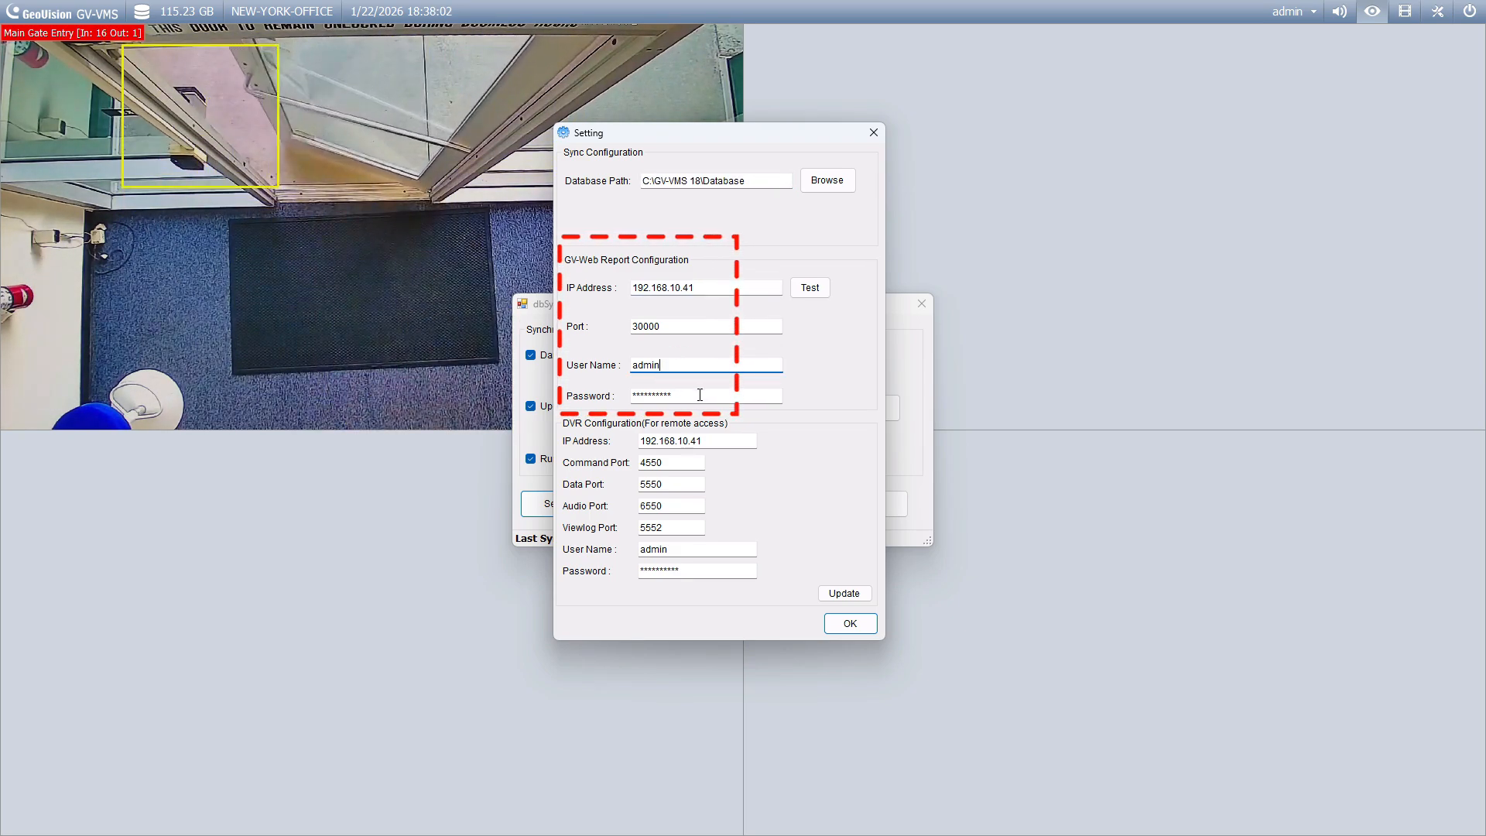
left_click(700, 396)
left_click(694, 325)
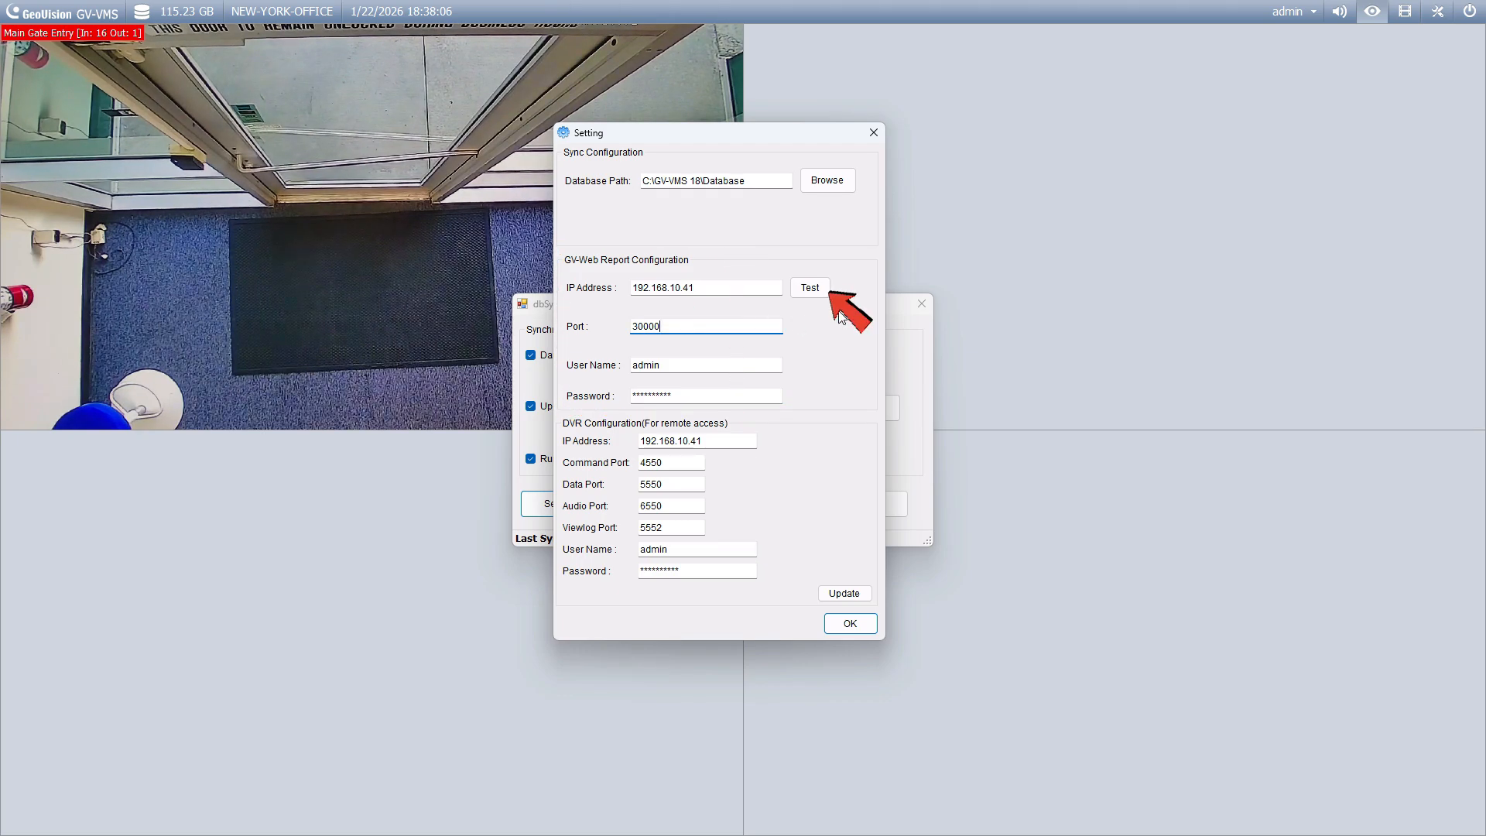
left_click(821, 294)
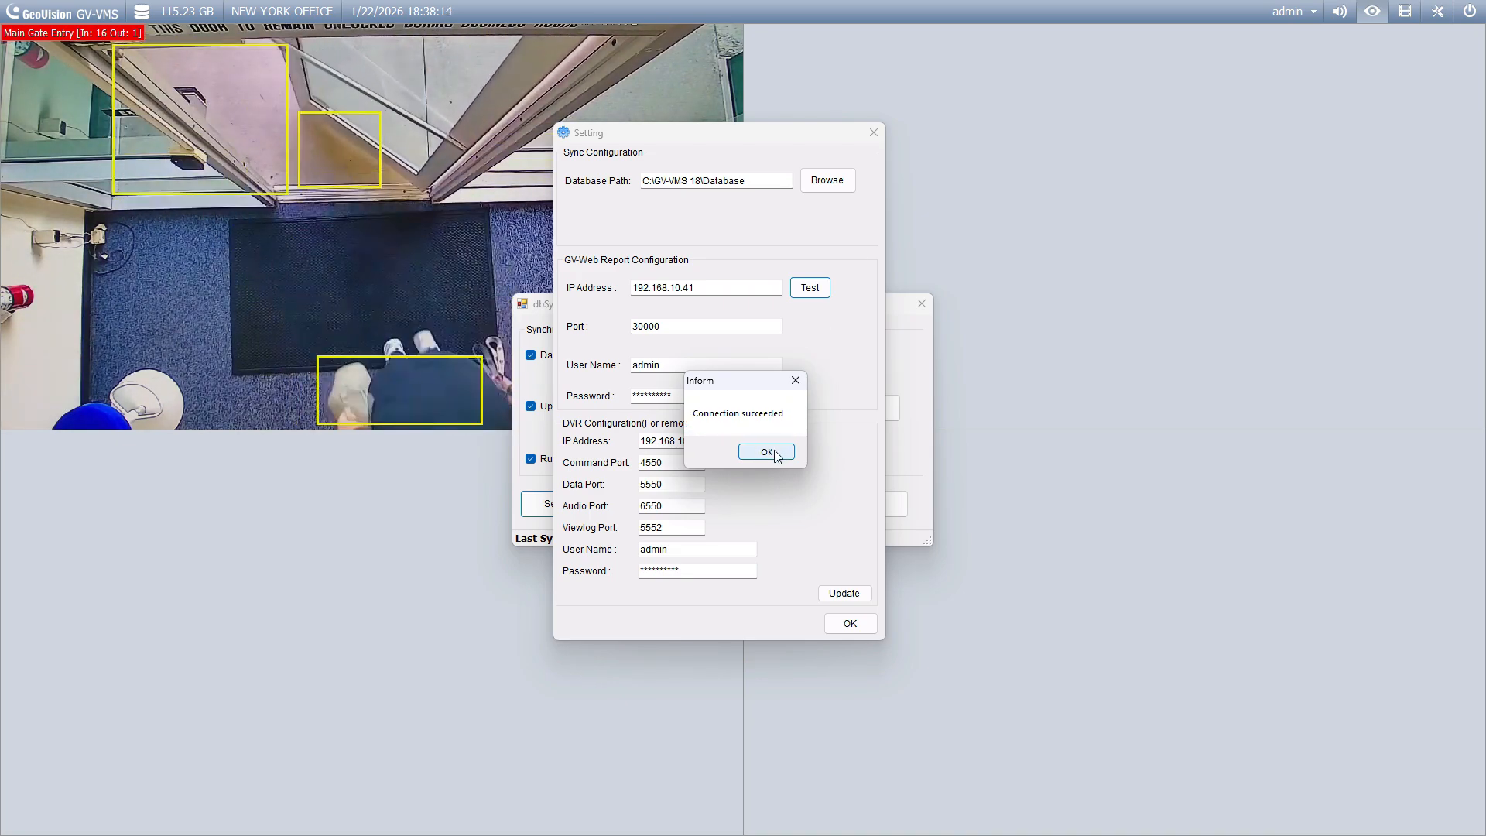
left_click(774, 454)
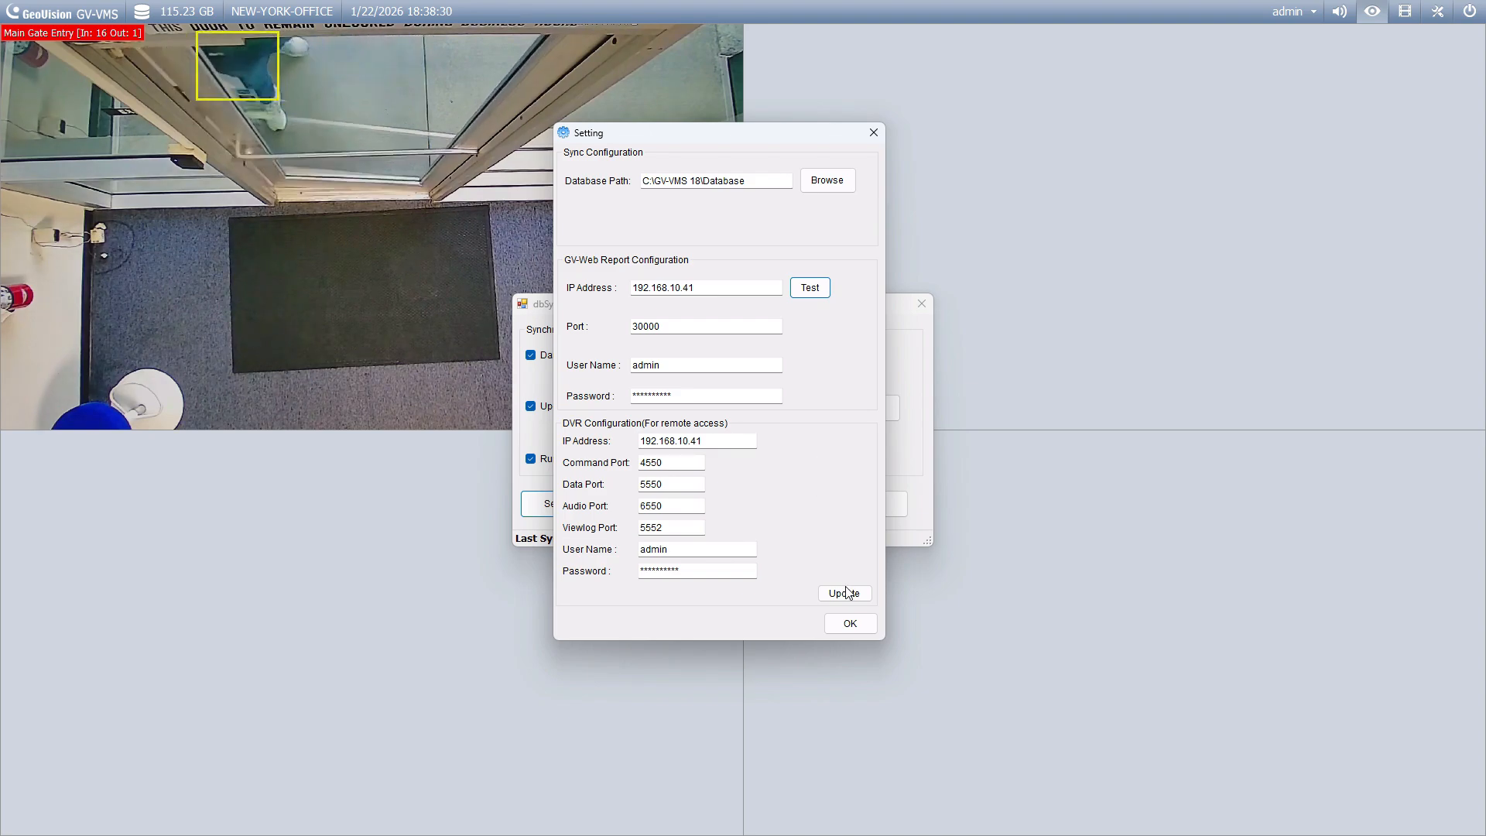
Step: Close dbSync2, verify WebCam Server is enabled among network services, and bring up the Start menu
left_click(850, 623)
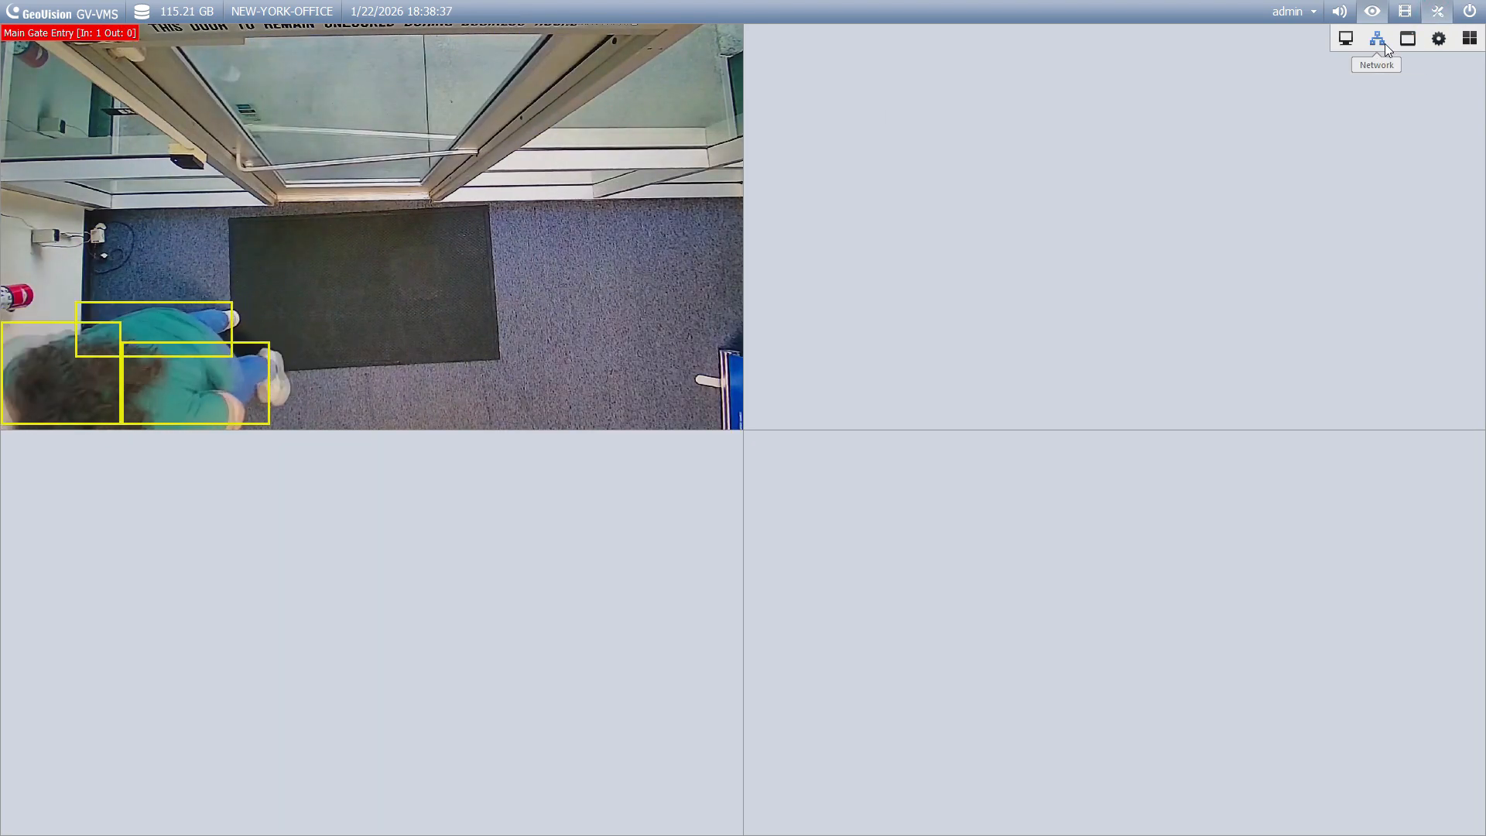
left_click(1381, 40)
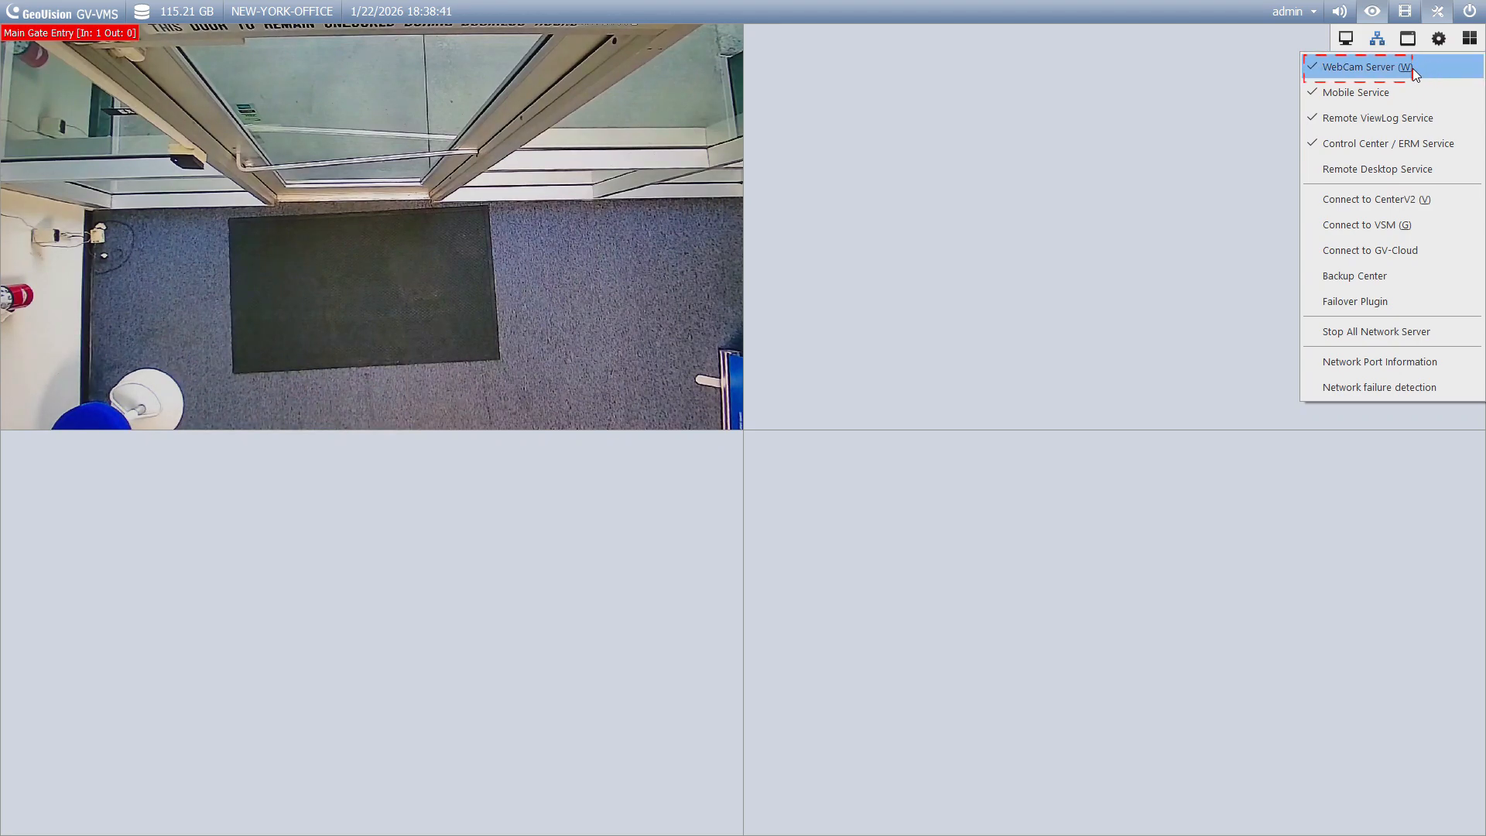
left_click(1154, 103)
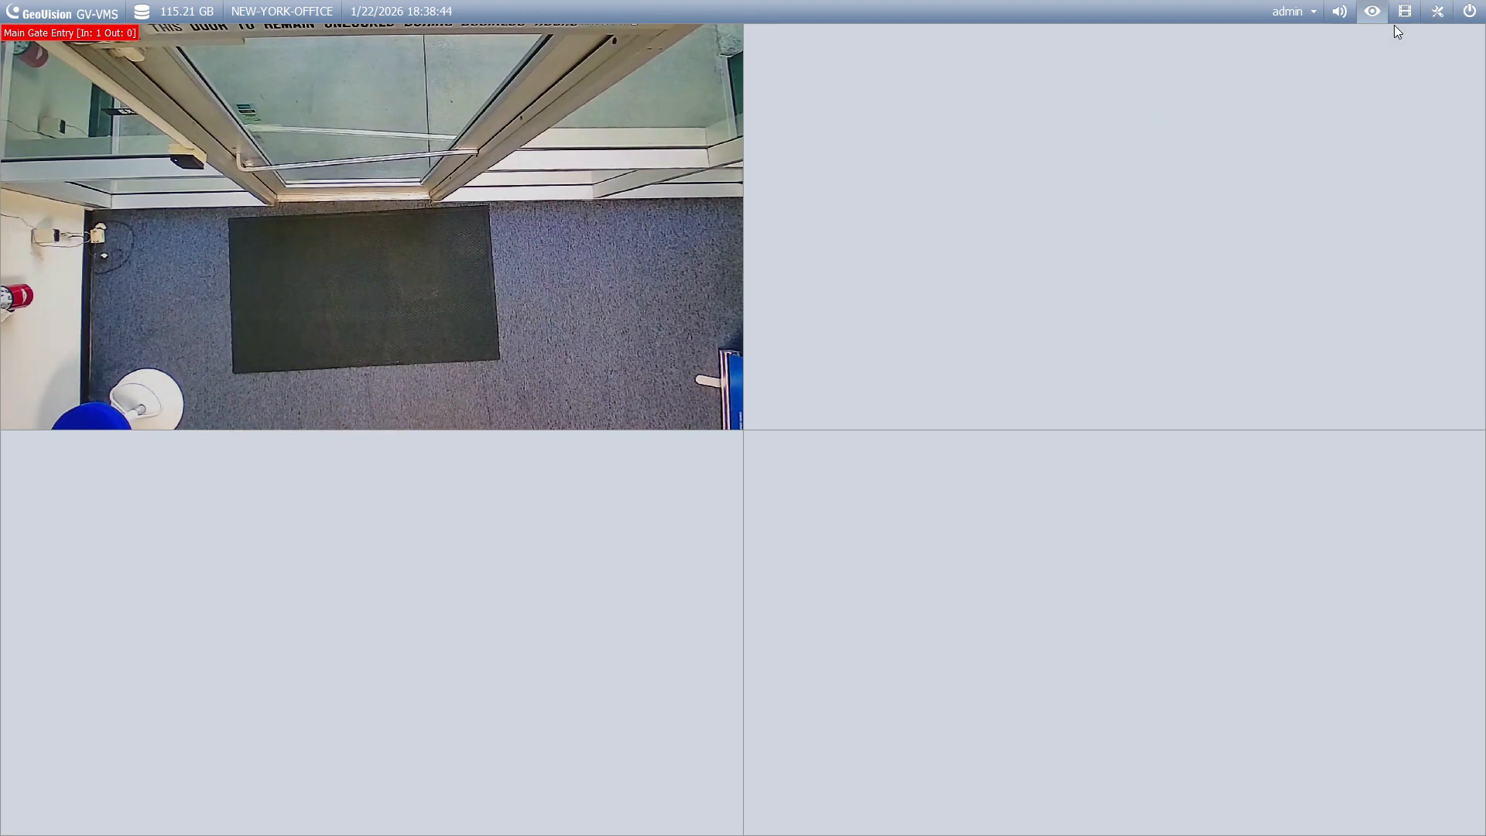
left_click(1241, 170)
key("super")
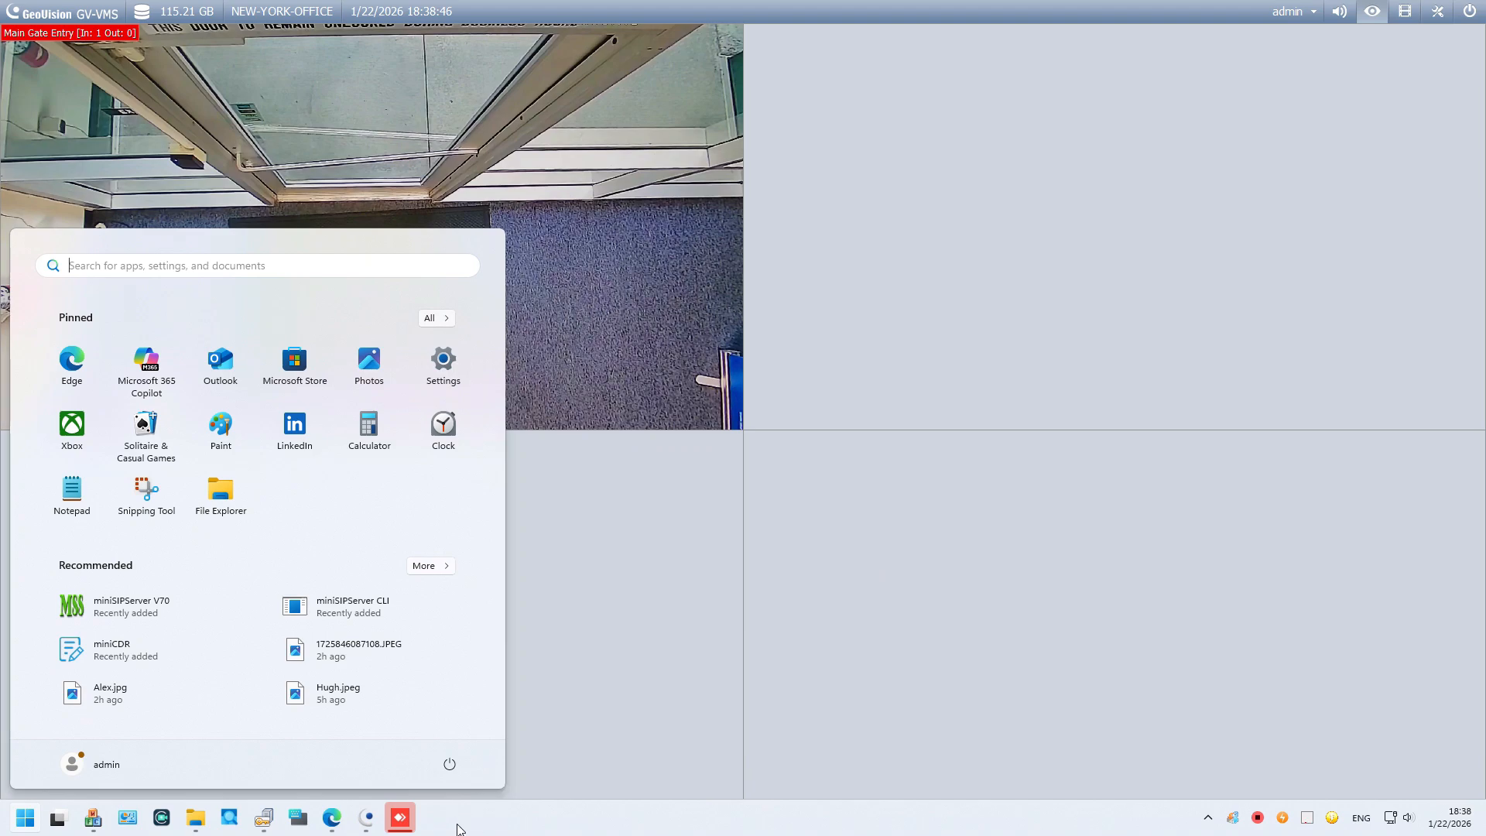
Step: Reopen dbSync2 settings, update the DVR remote-access configuration for 192.168.10.41, and close both windows
left_click(1331, 817)
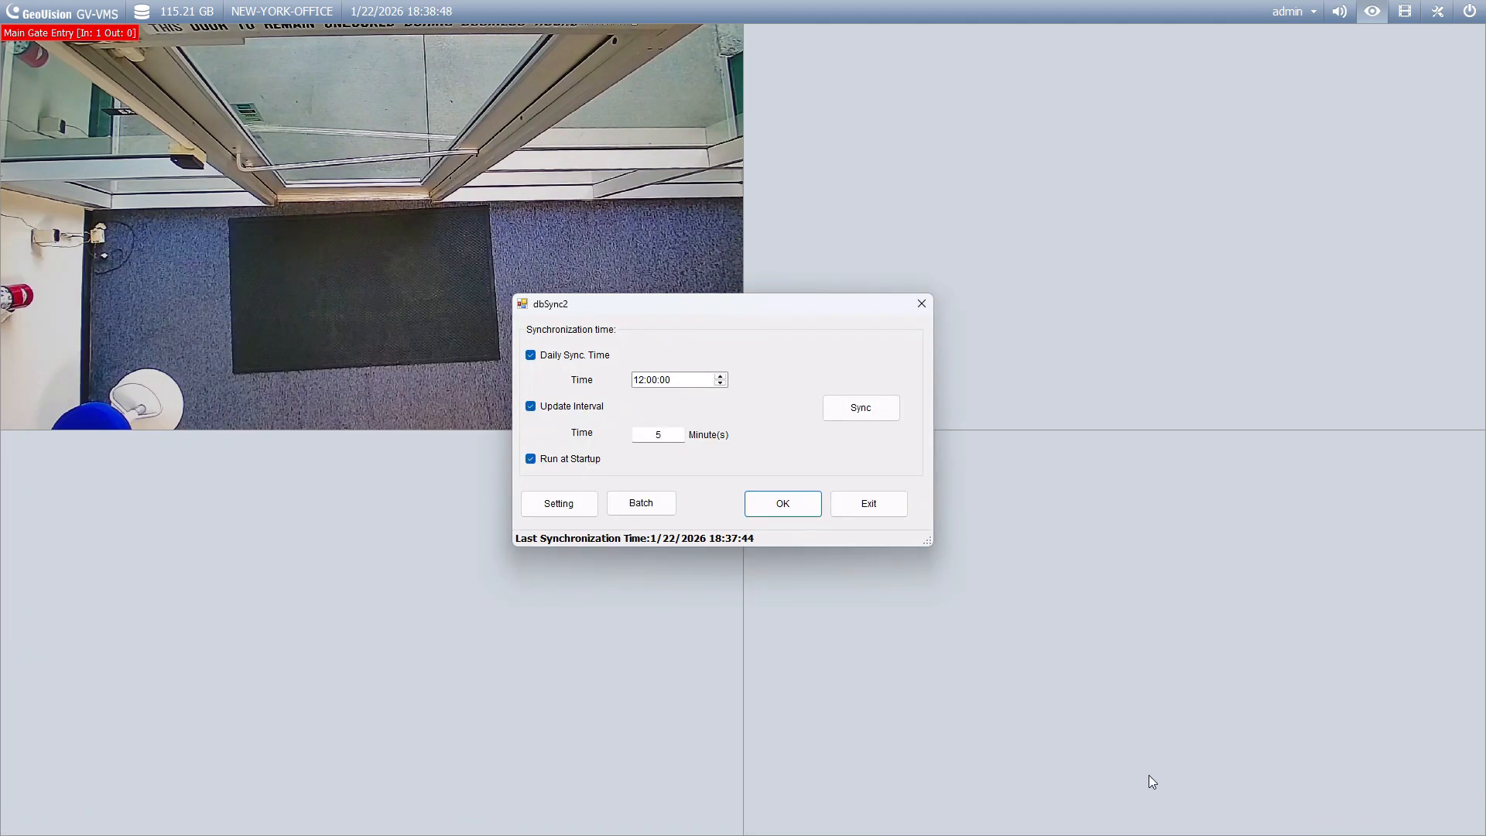
left_click(573, 509)
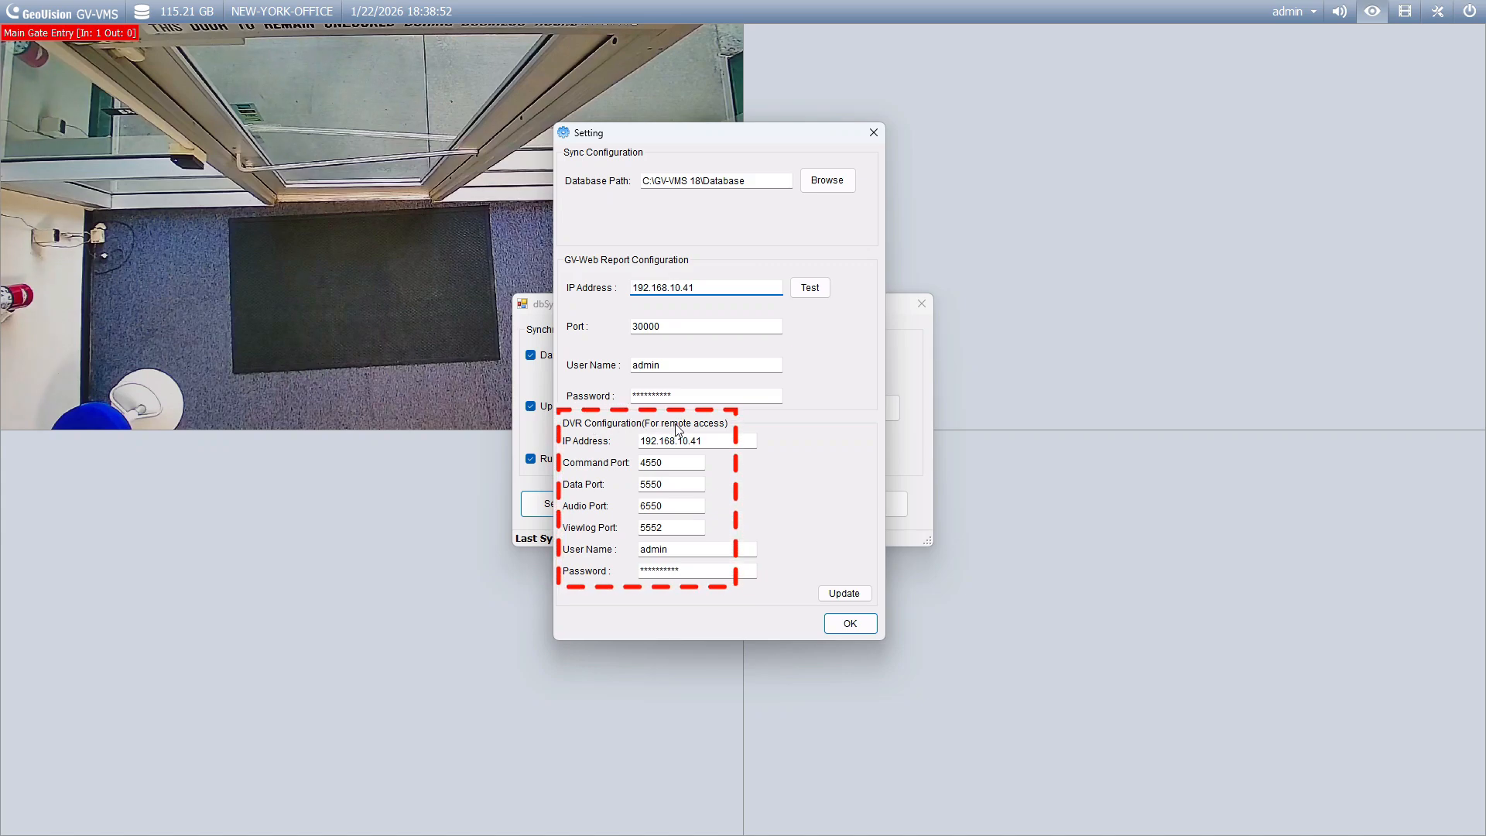
left_click_drag(639, 440, 723, 439)
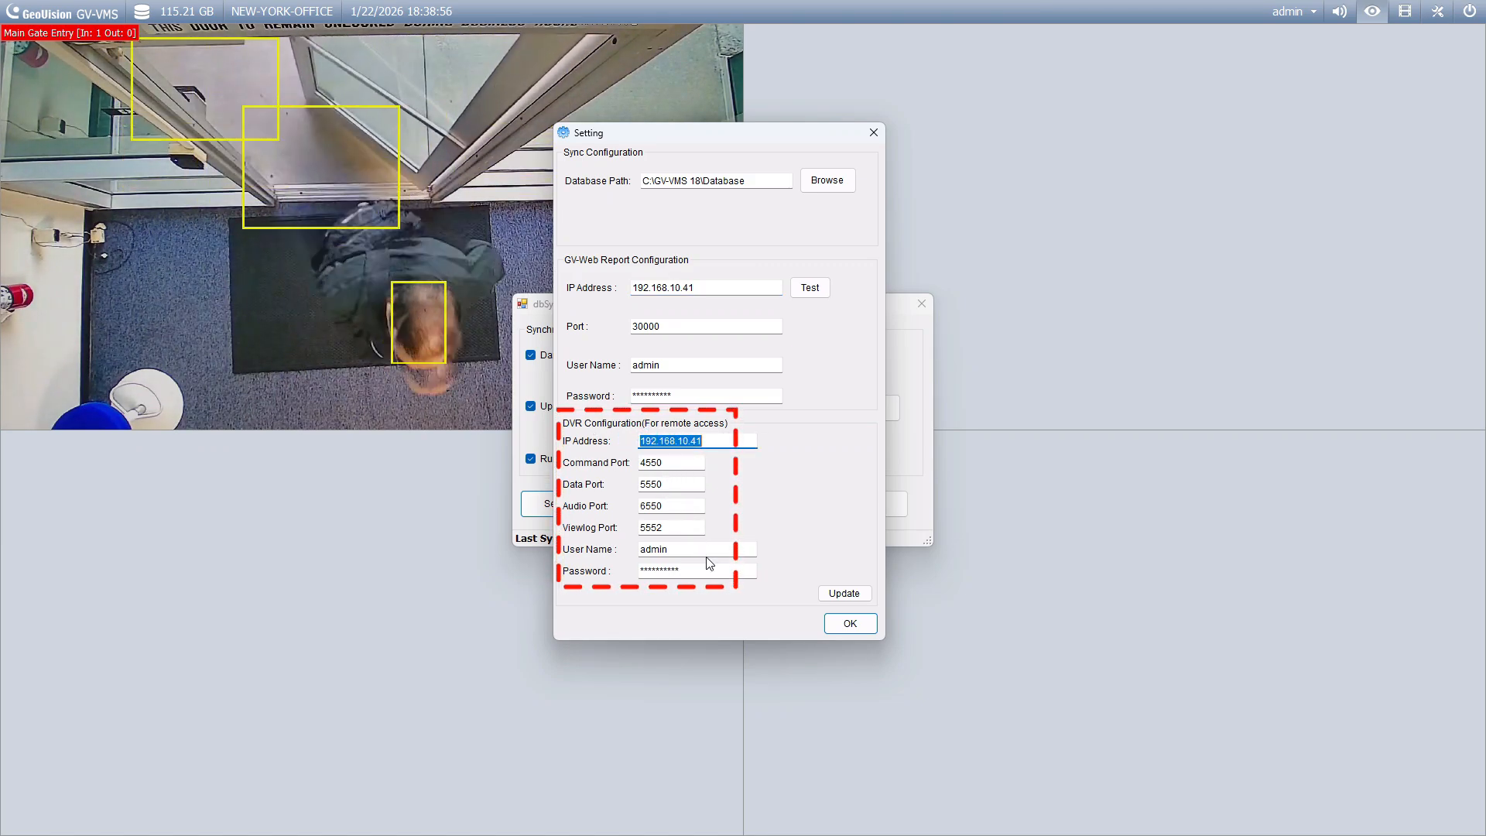
left_click(855, 594)
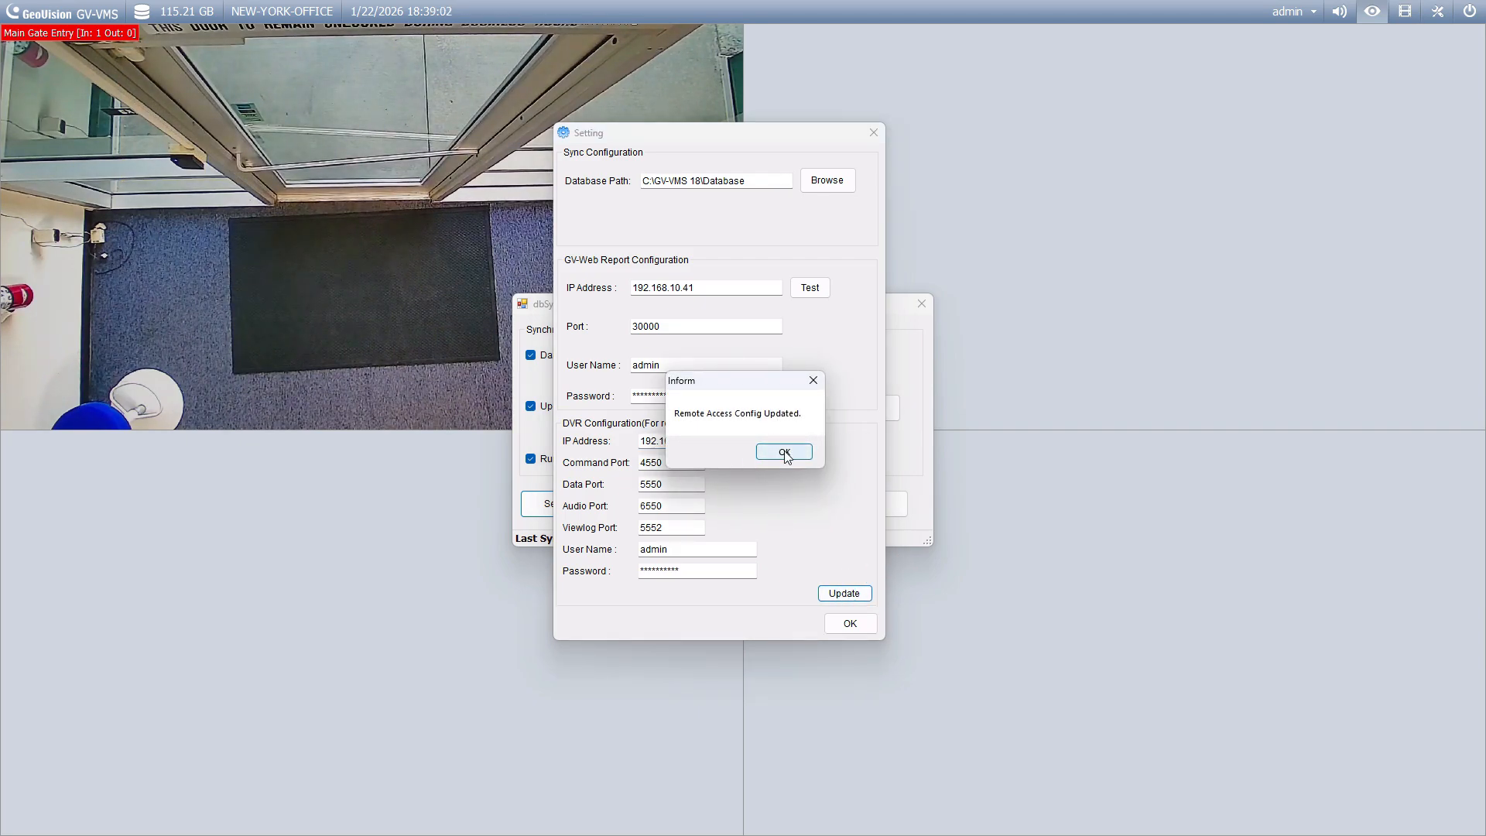
left_click(783, 452)
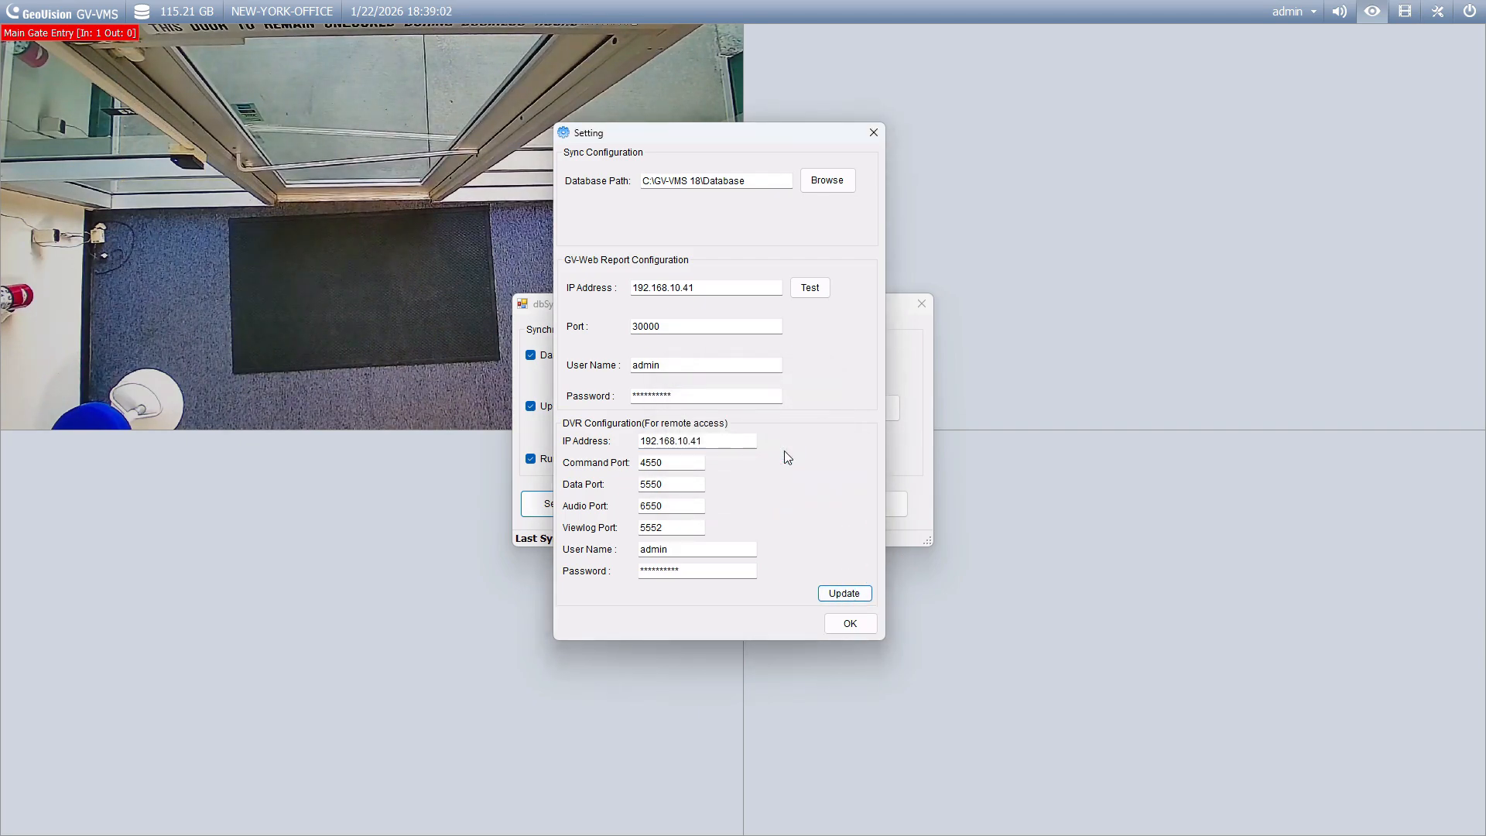
left_click(848, 625)
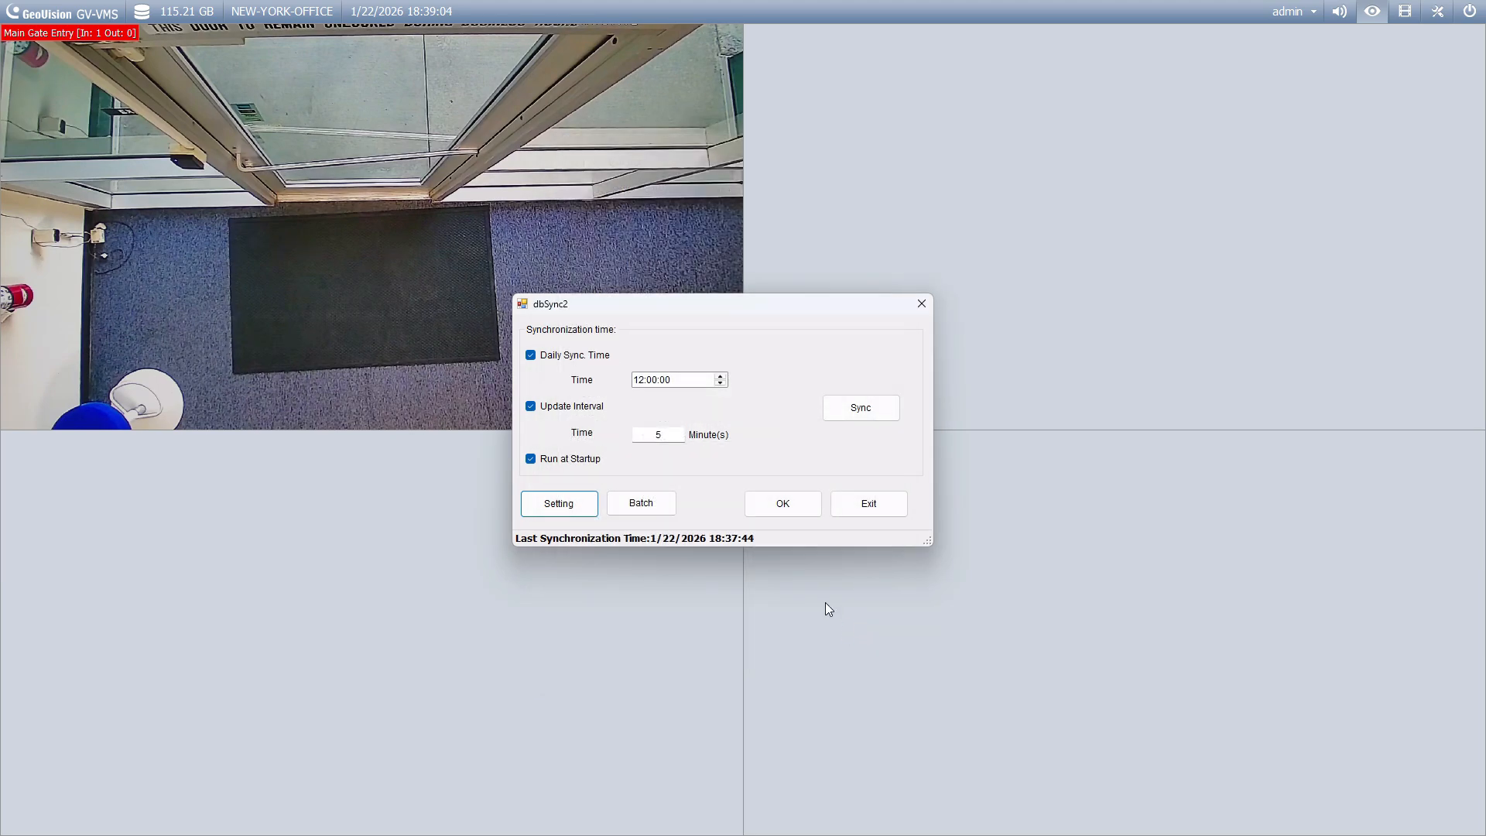
left_click(784, 504)
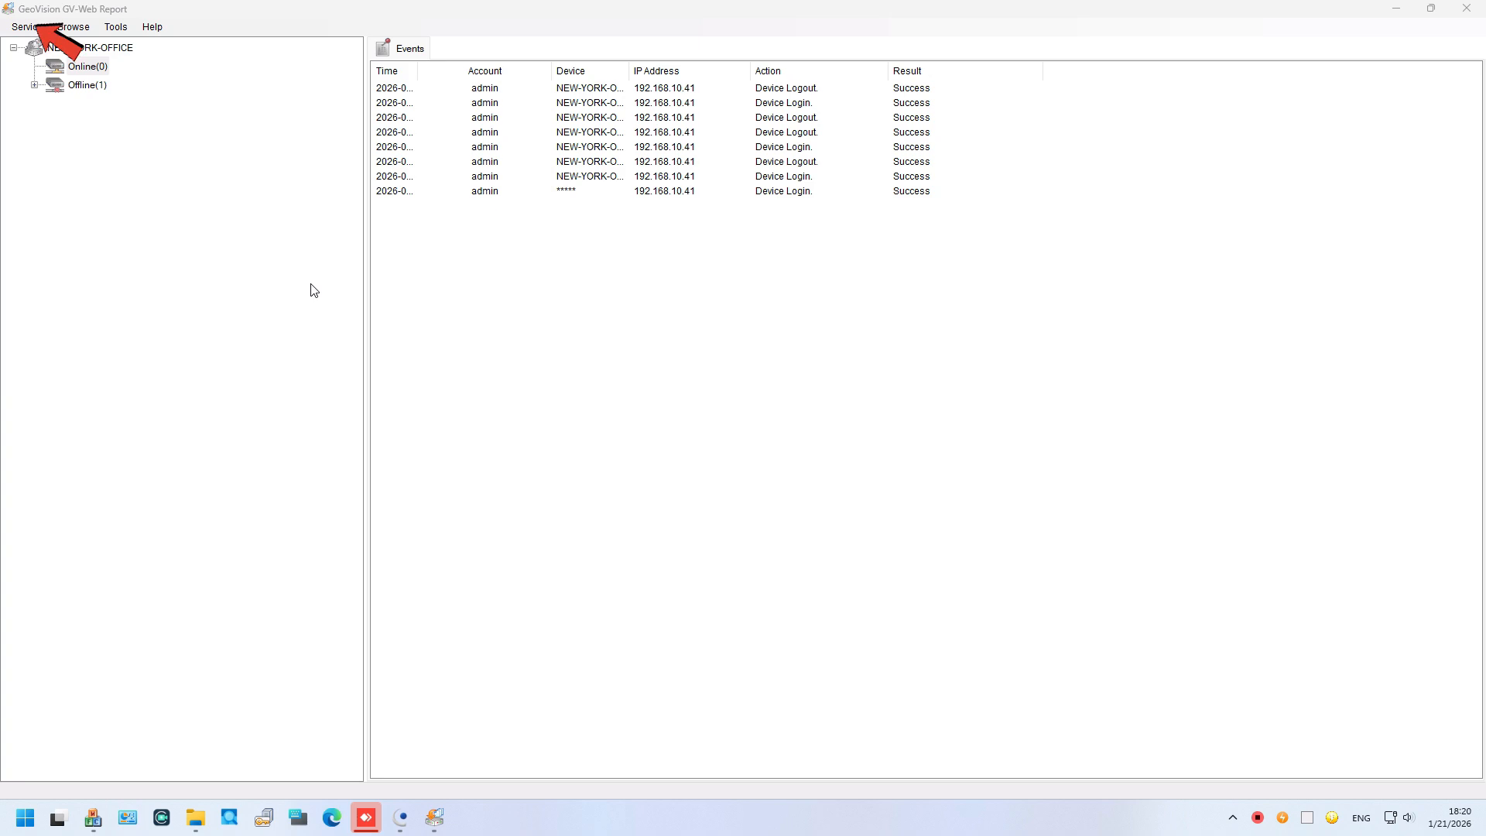
Step: Start all GV-Web Report services, confirm Data and Web Service run, and browse GV-Web Report Data
left_click(35, 28)
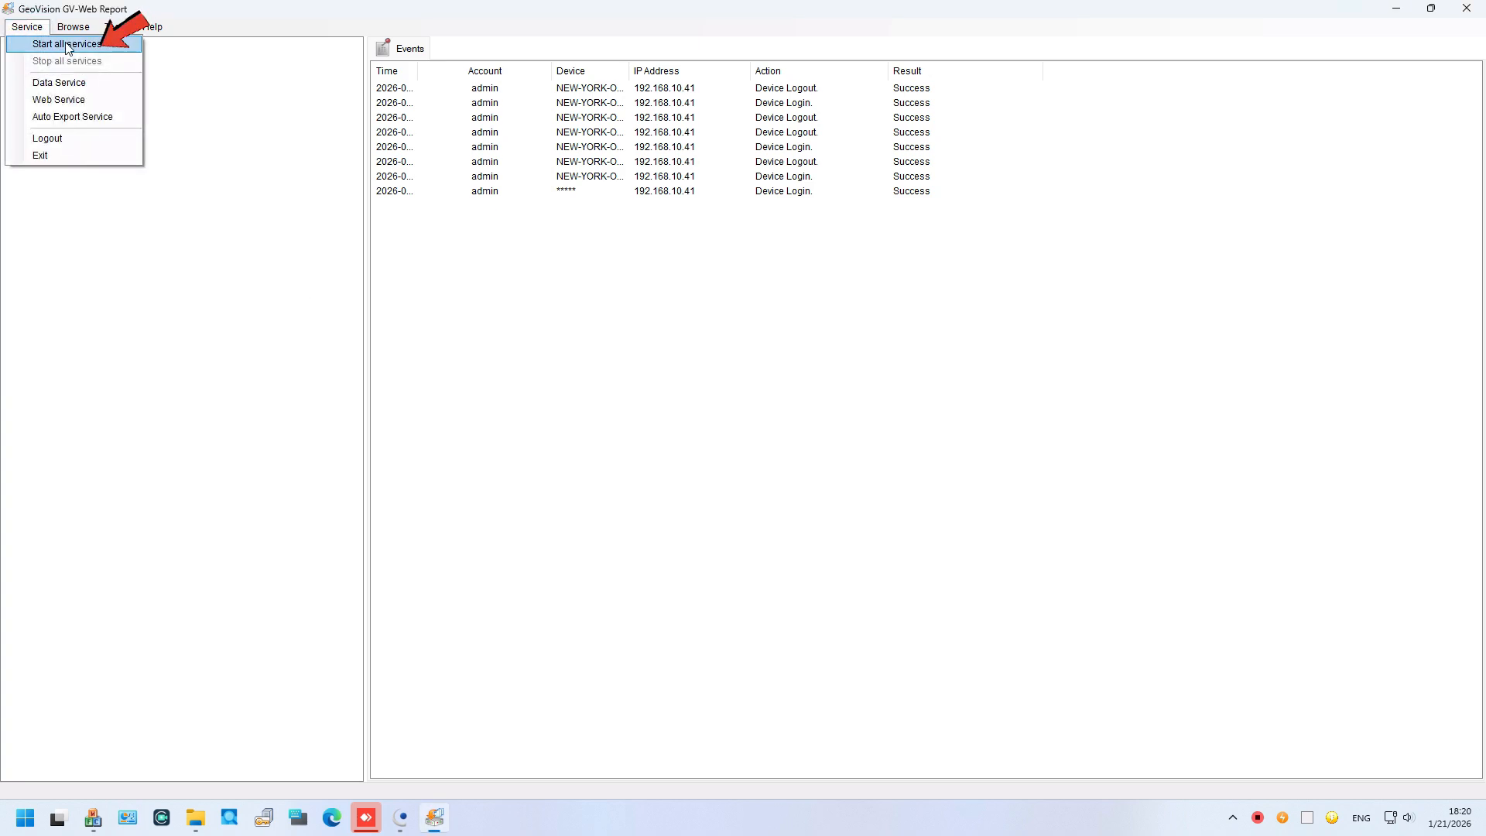
left_click(110, 44)
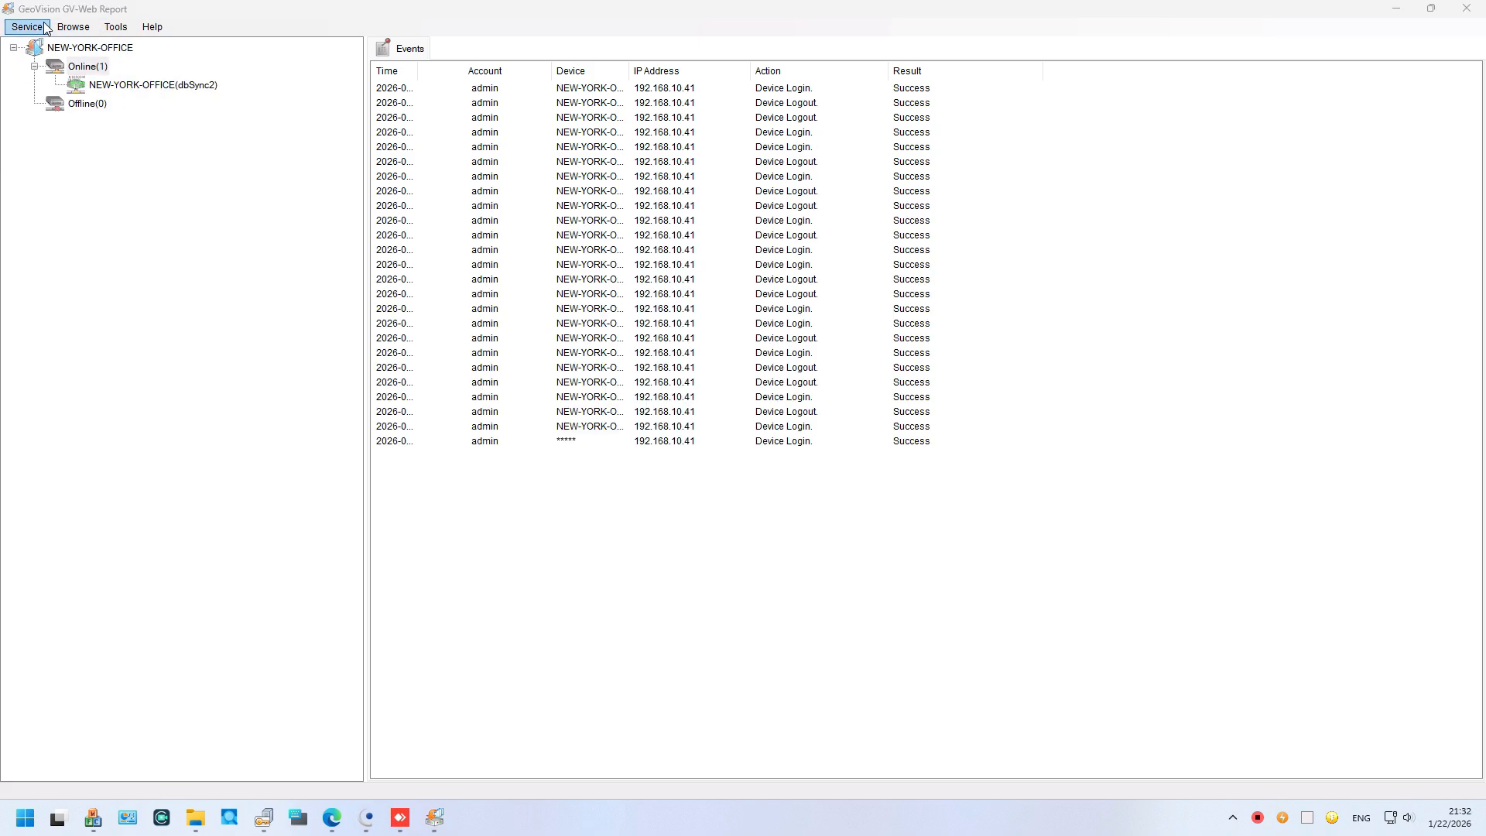
left_click(47, 27)
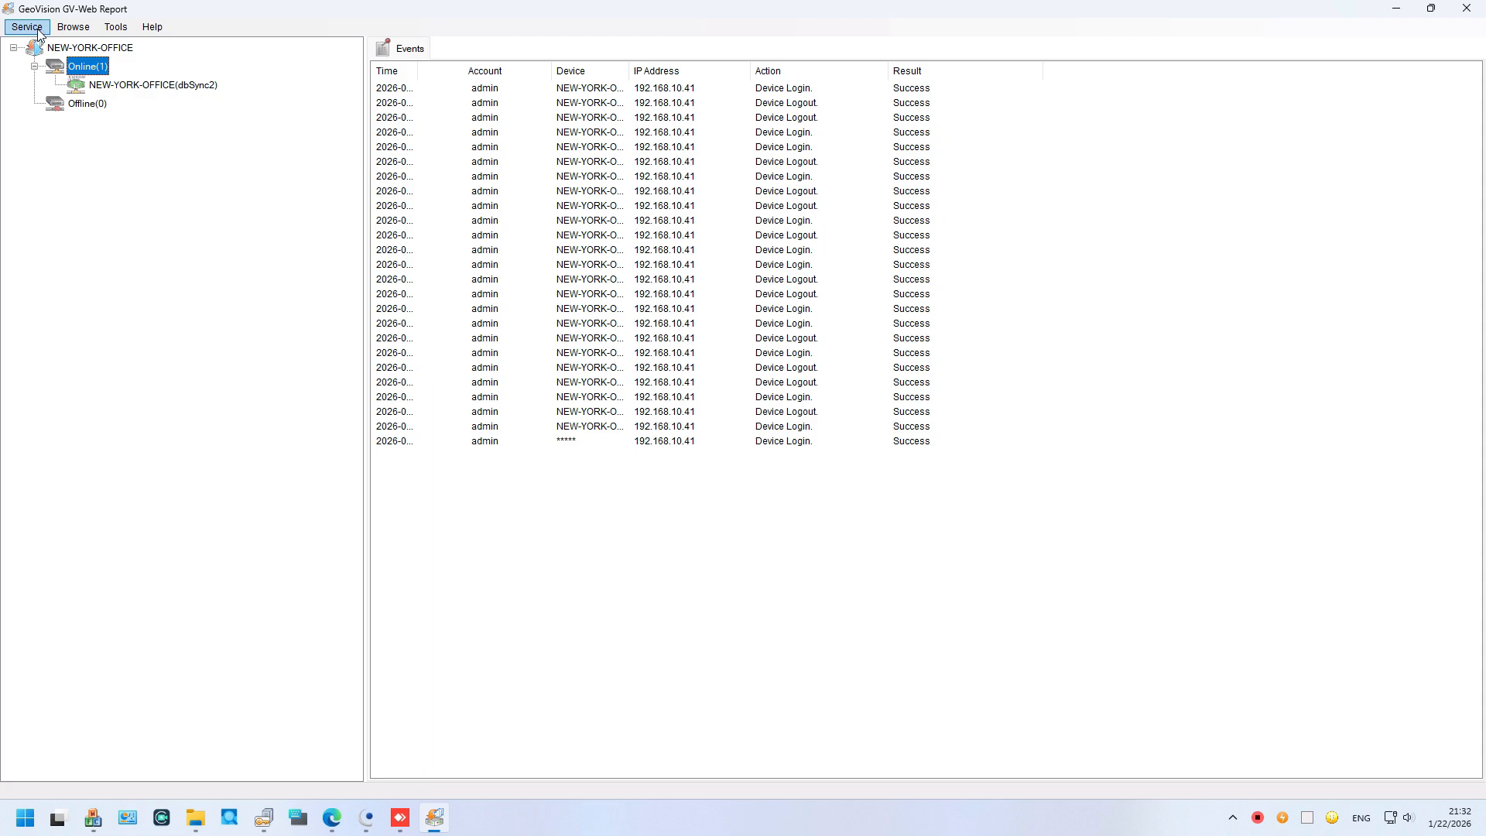
left_click(38, 31)
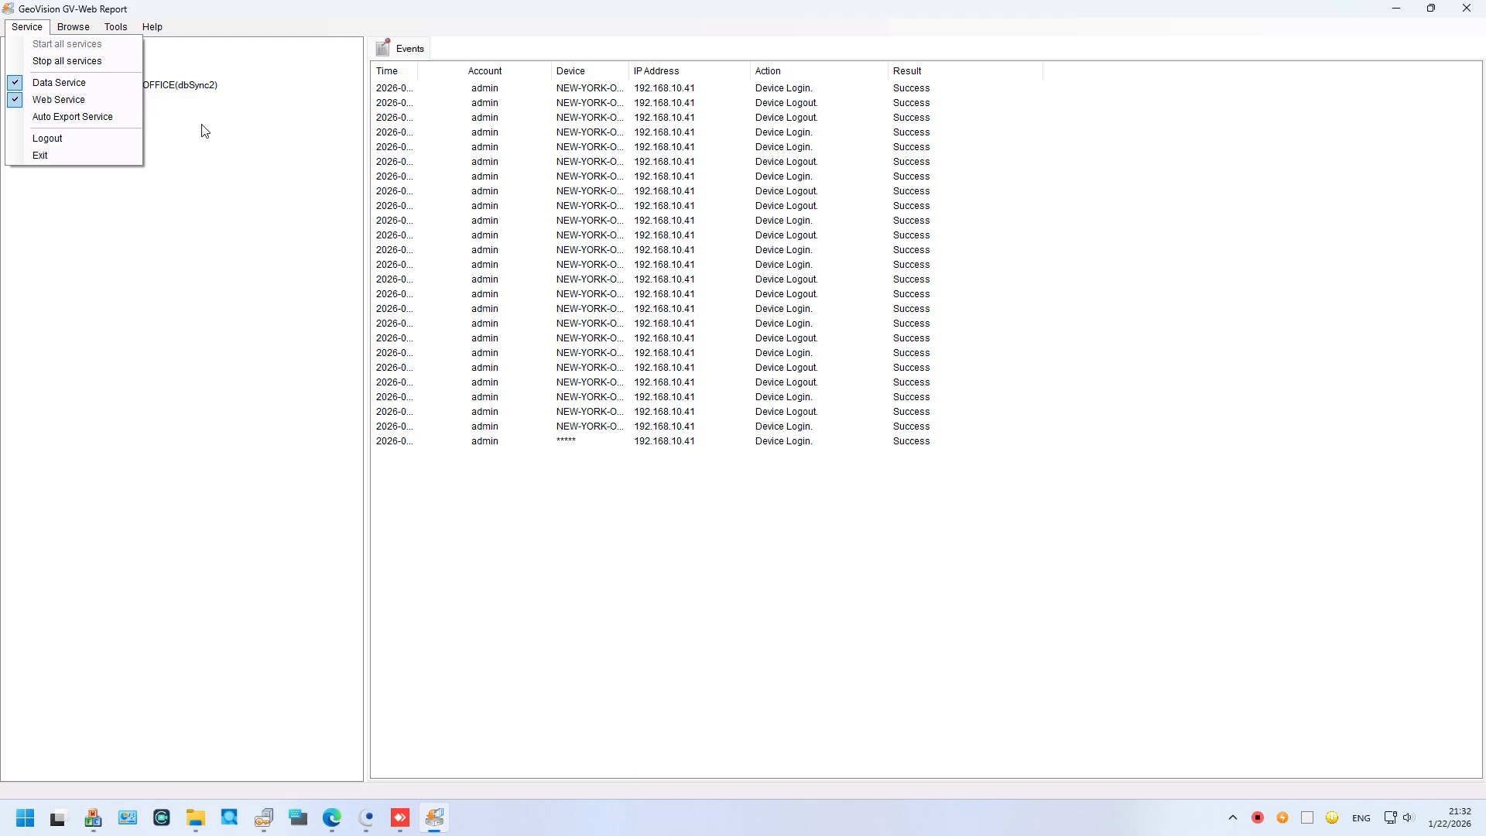
left_click(246, 166)
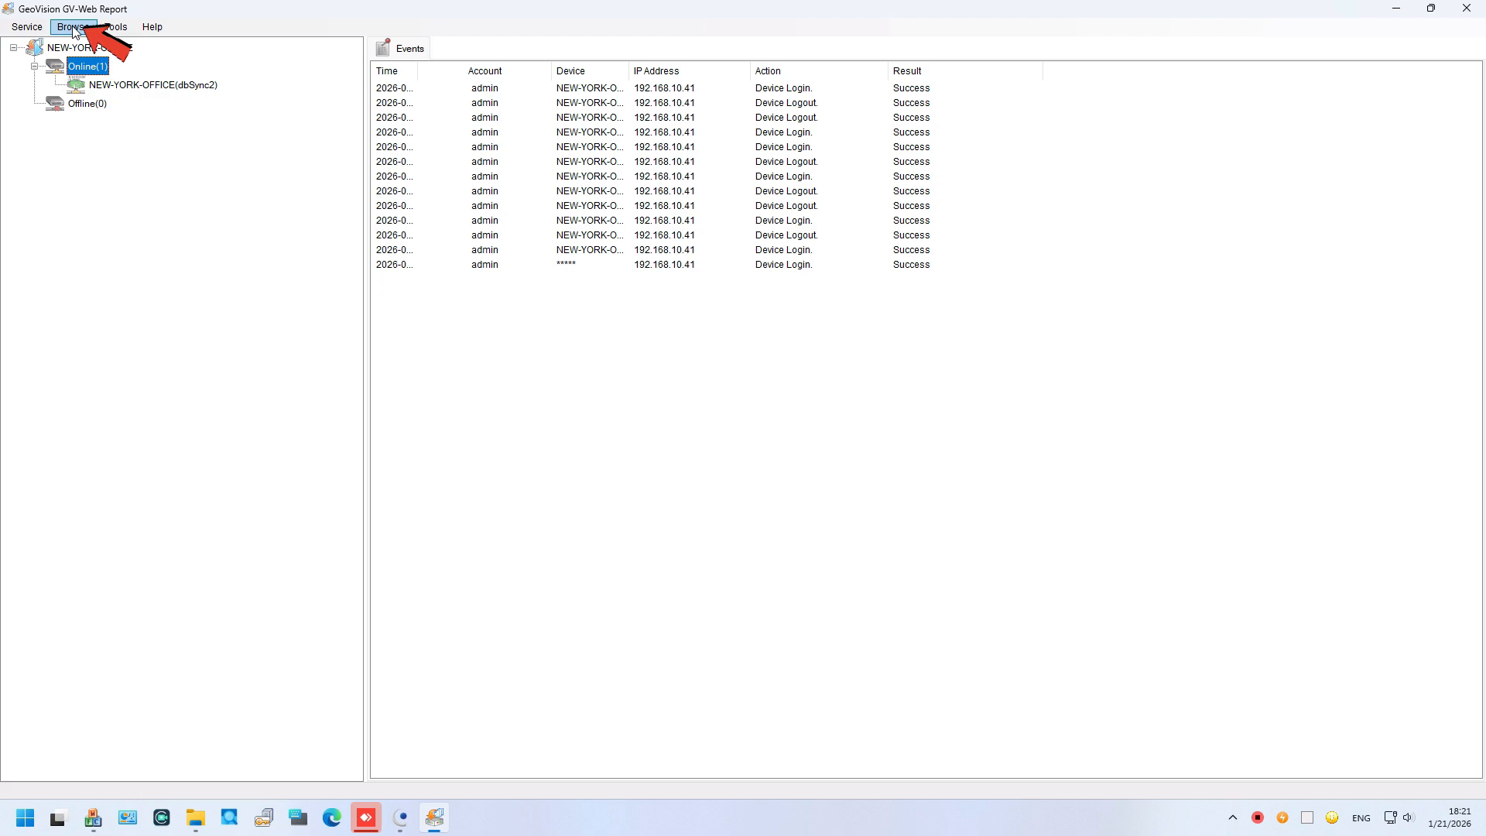
left_click(74, 28)
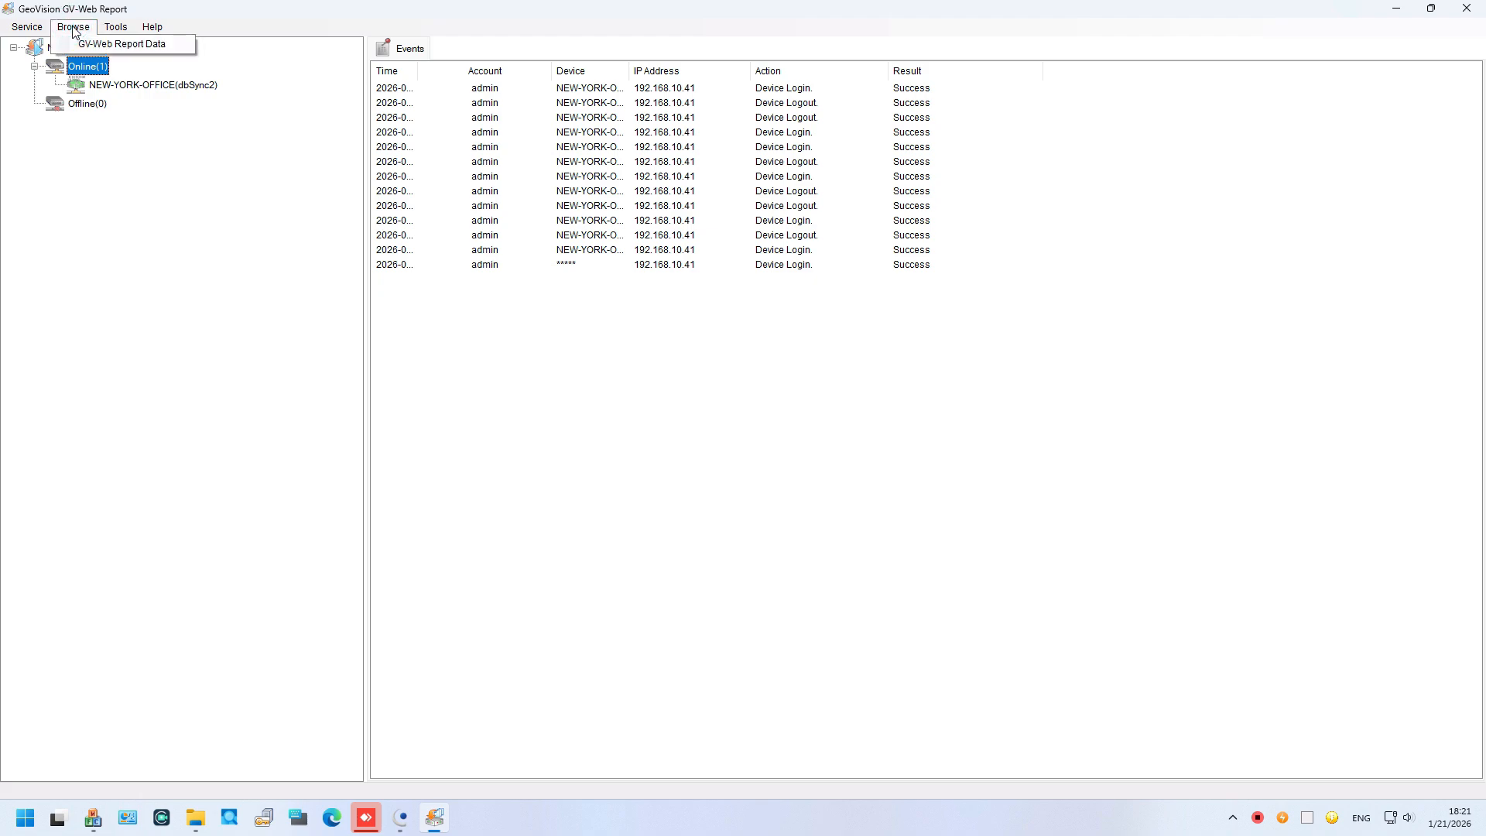
left_click(172, 49)
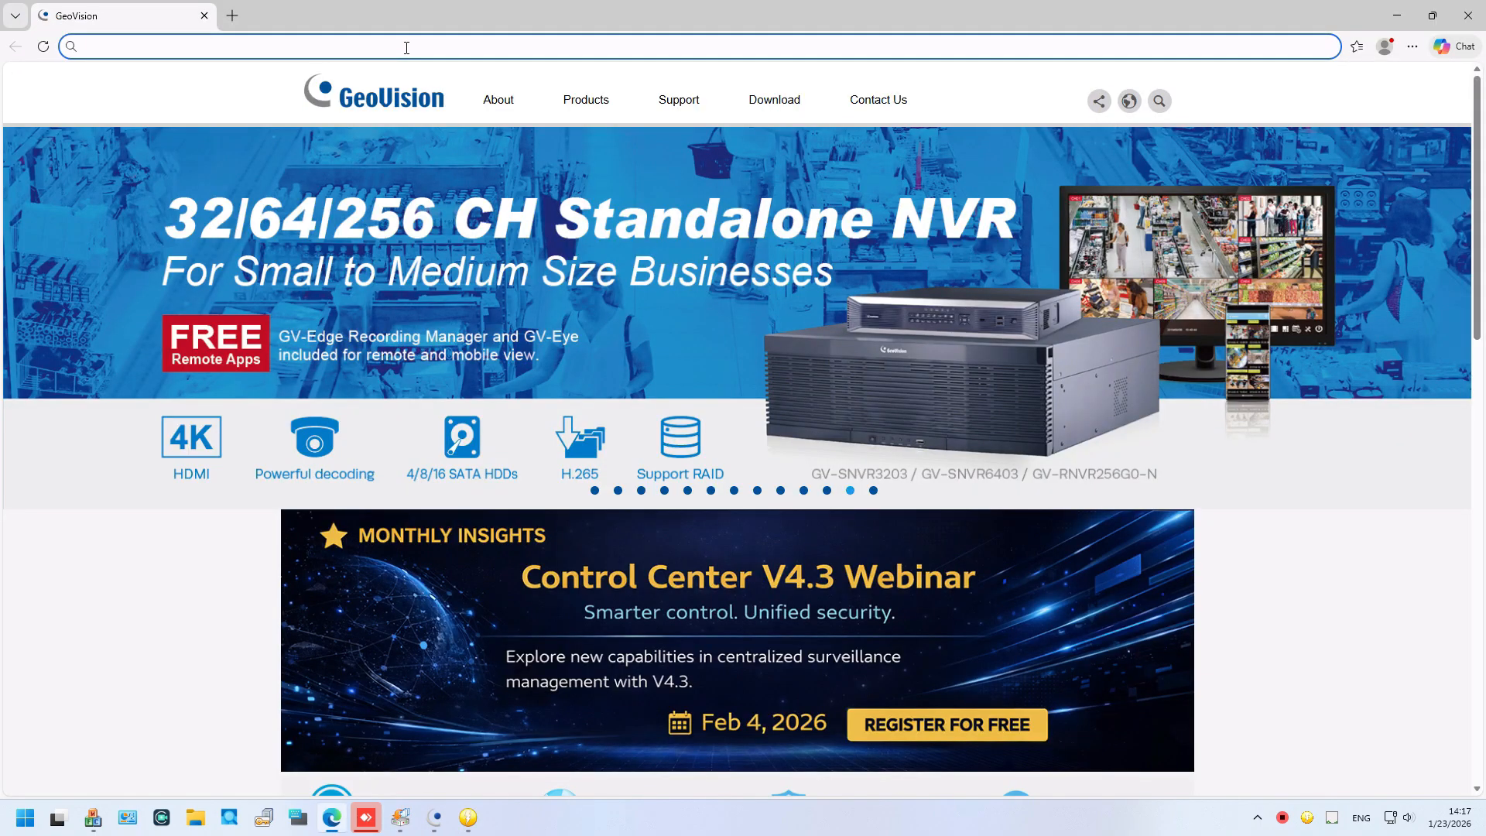
Step: Load the GV-Web Report server at 192.168.10.41:8080 in the browser
left_click(215, 46)
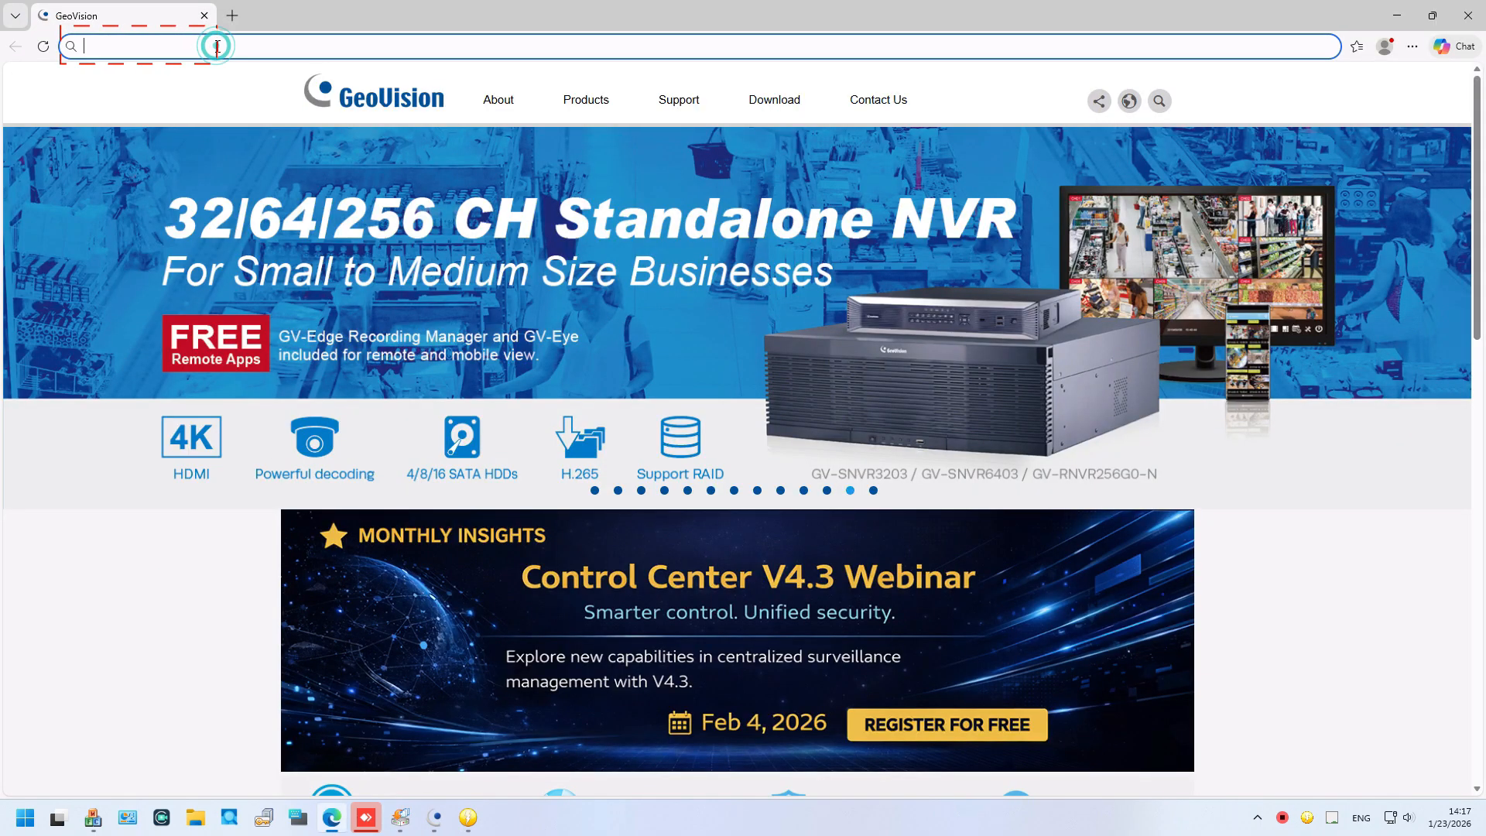
type("192.168.10.")
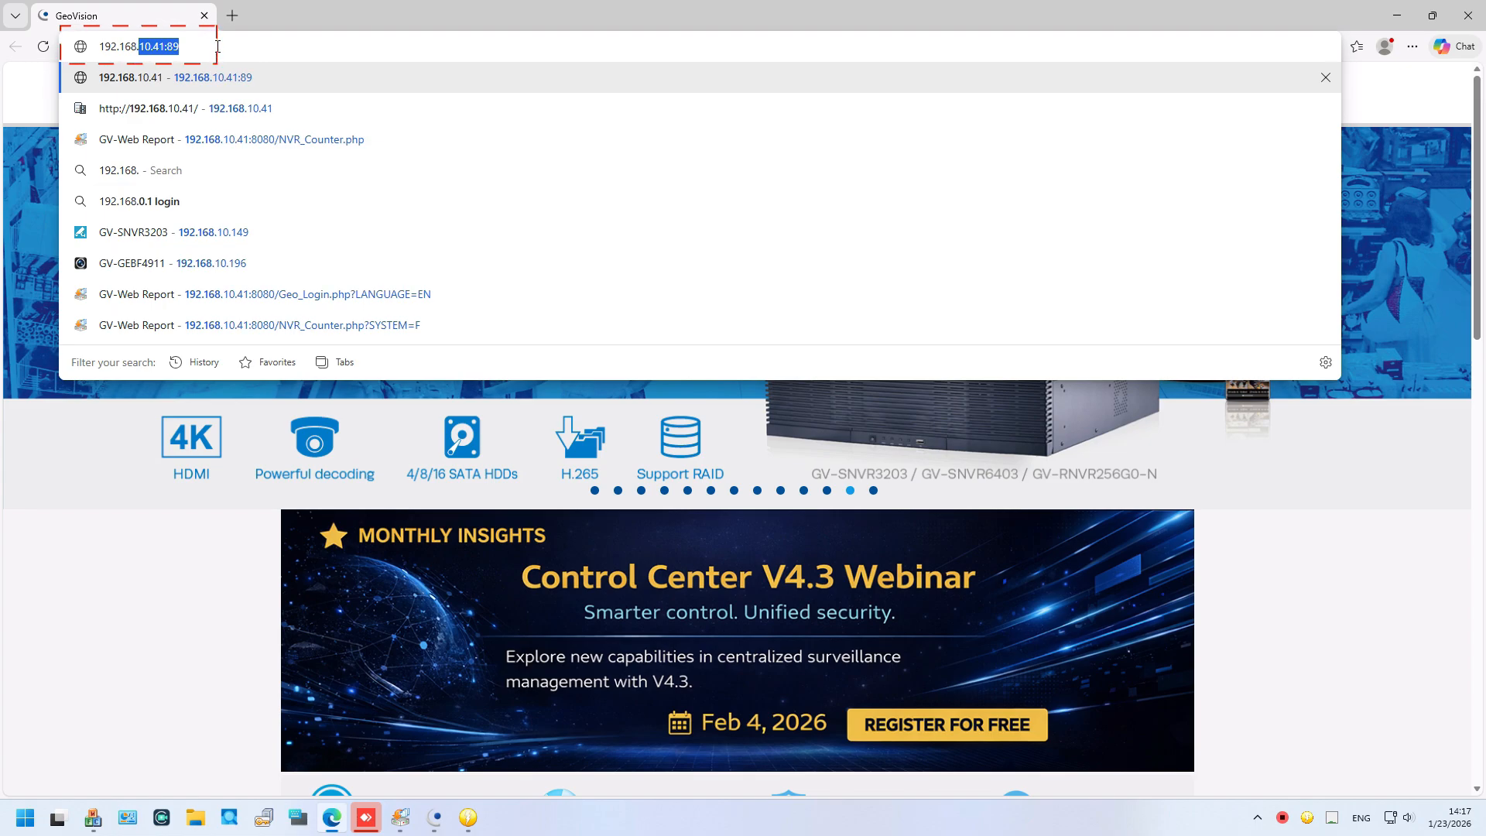
type("41:")
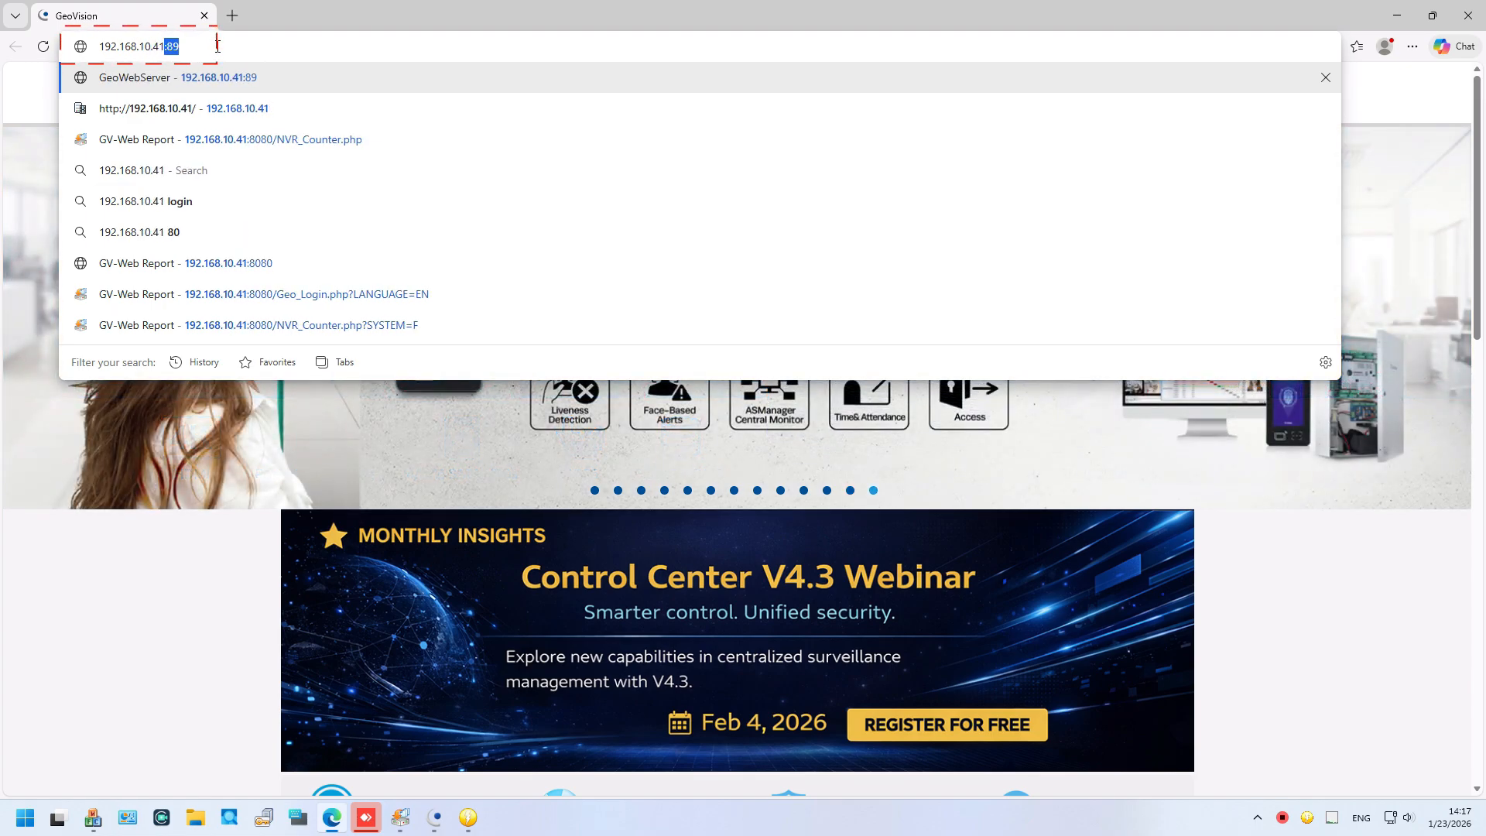
type("80/NVR_Counter.php")
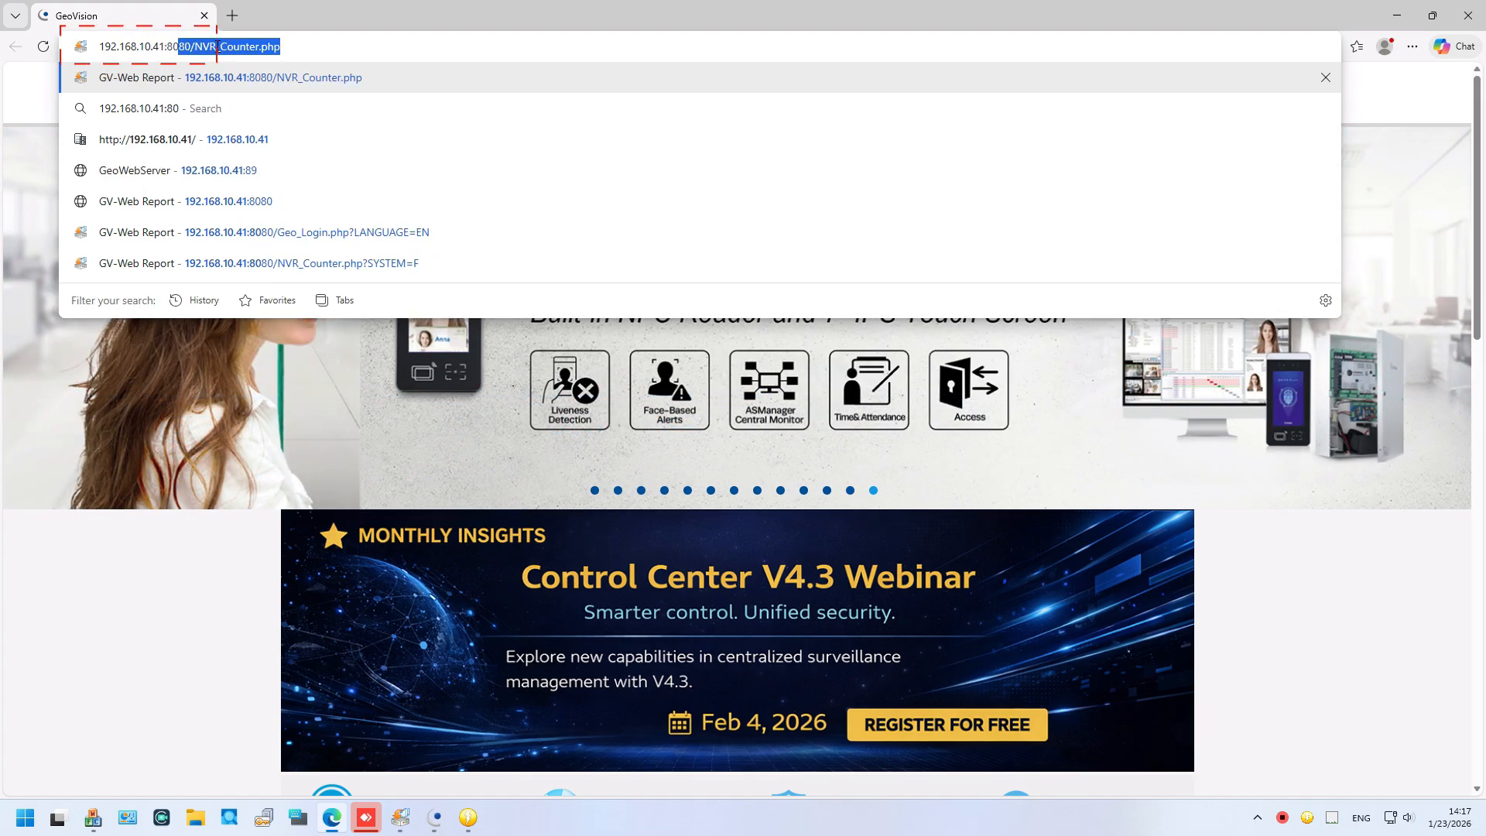
key("Return")
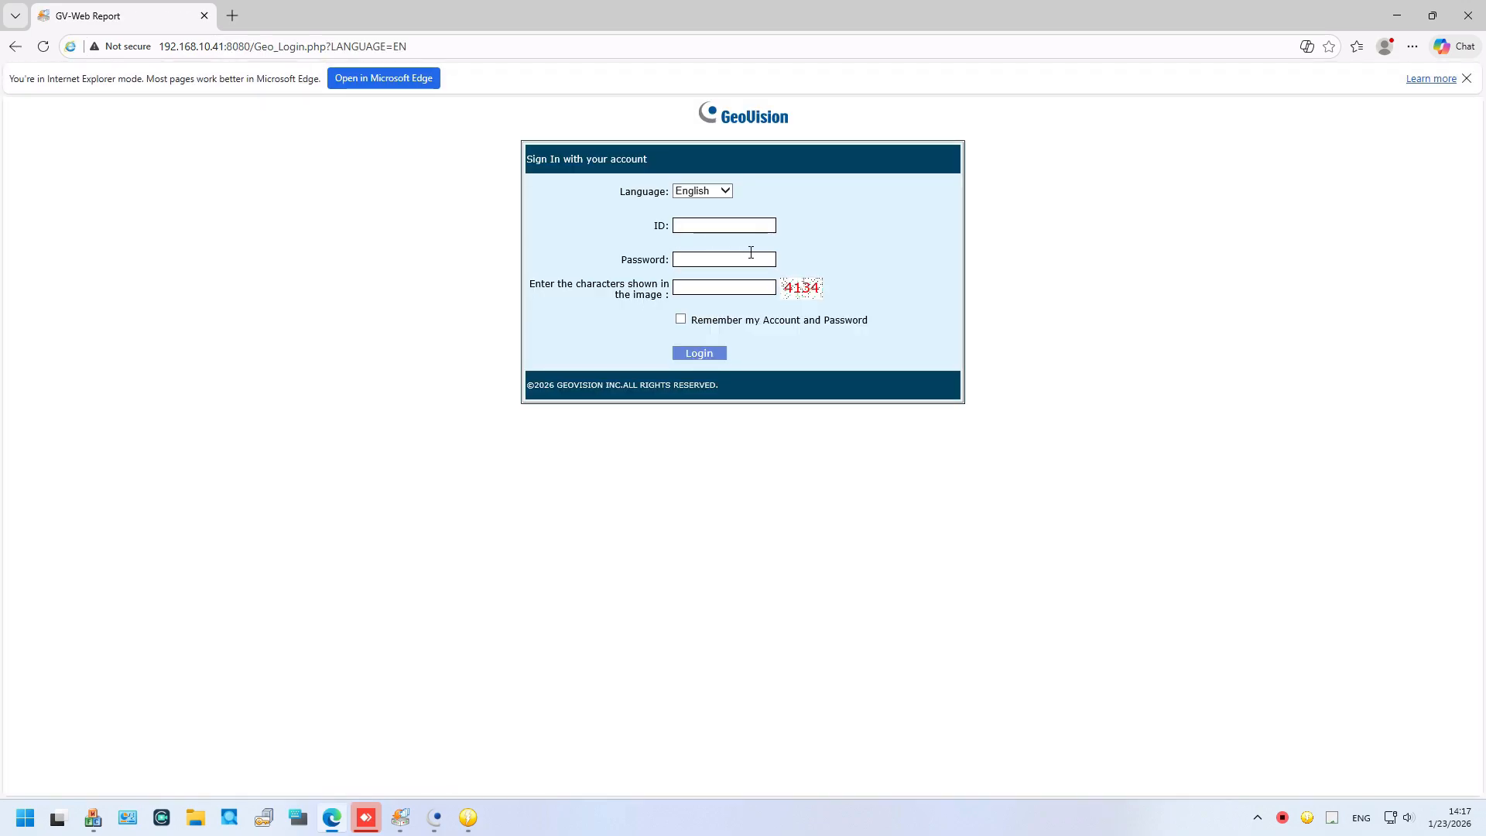
Step: Sign in with the login ID, account password and image verification code, ticking Remember
left_click(759, 230)
type("admin")
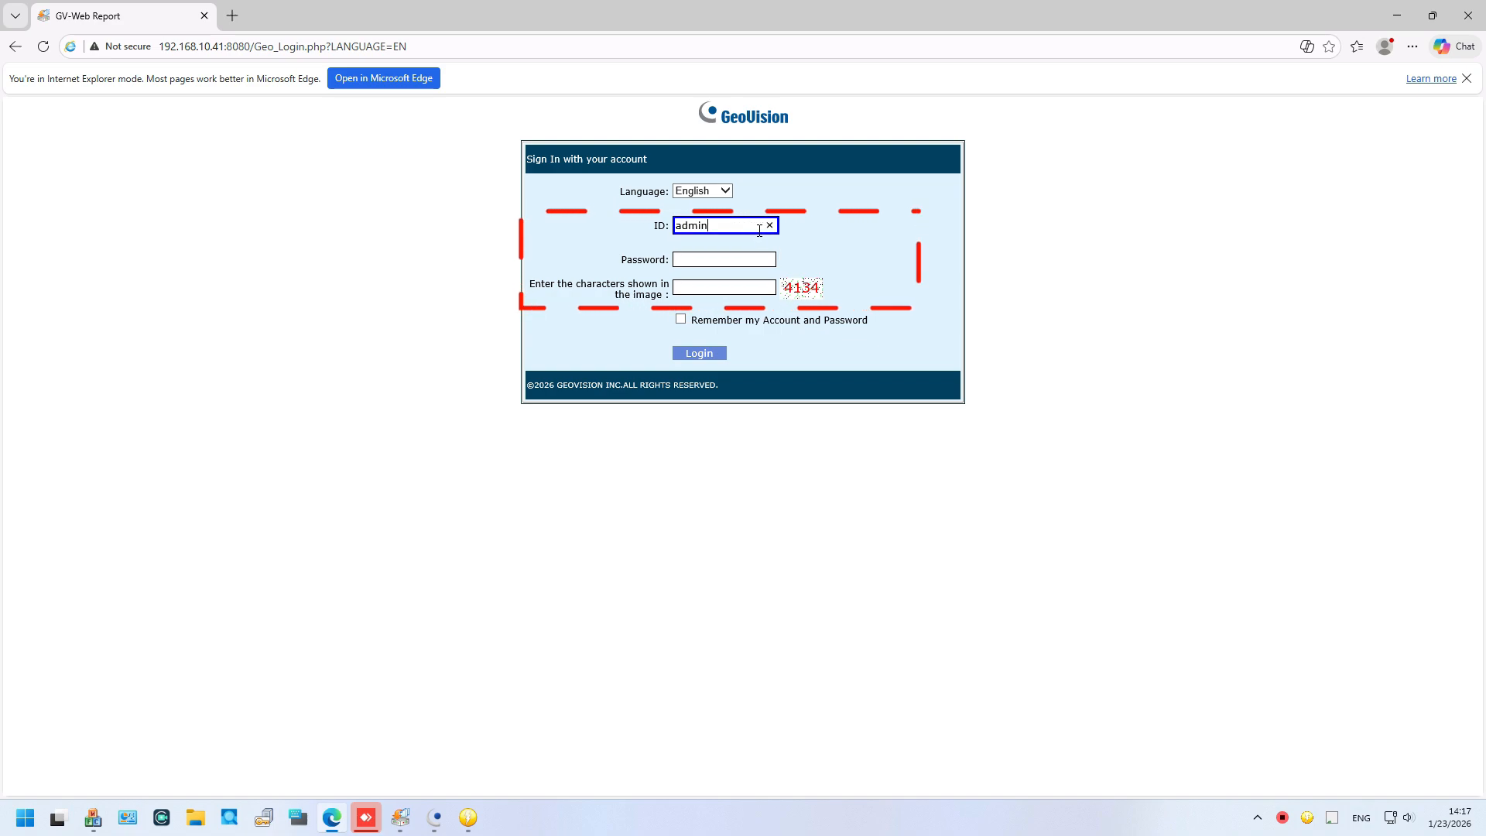
key("Tab")
key("ctrl+v")
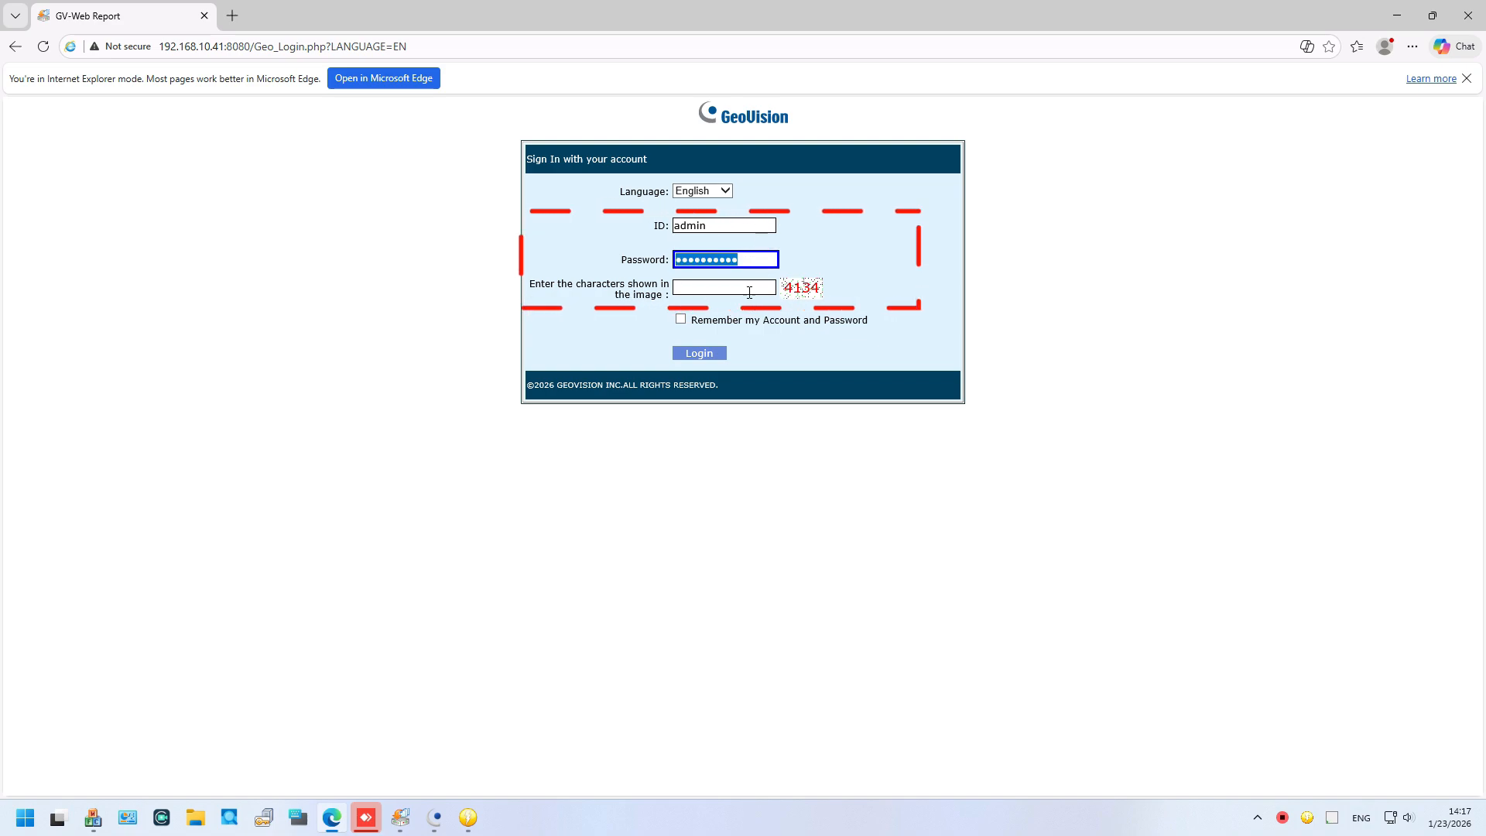
left_click(746, 288)
type("4134")
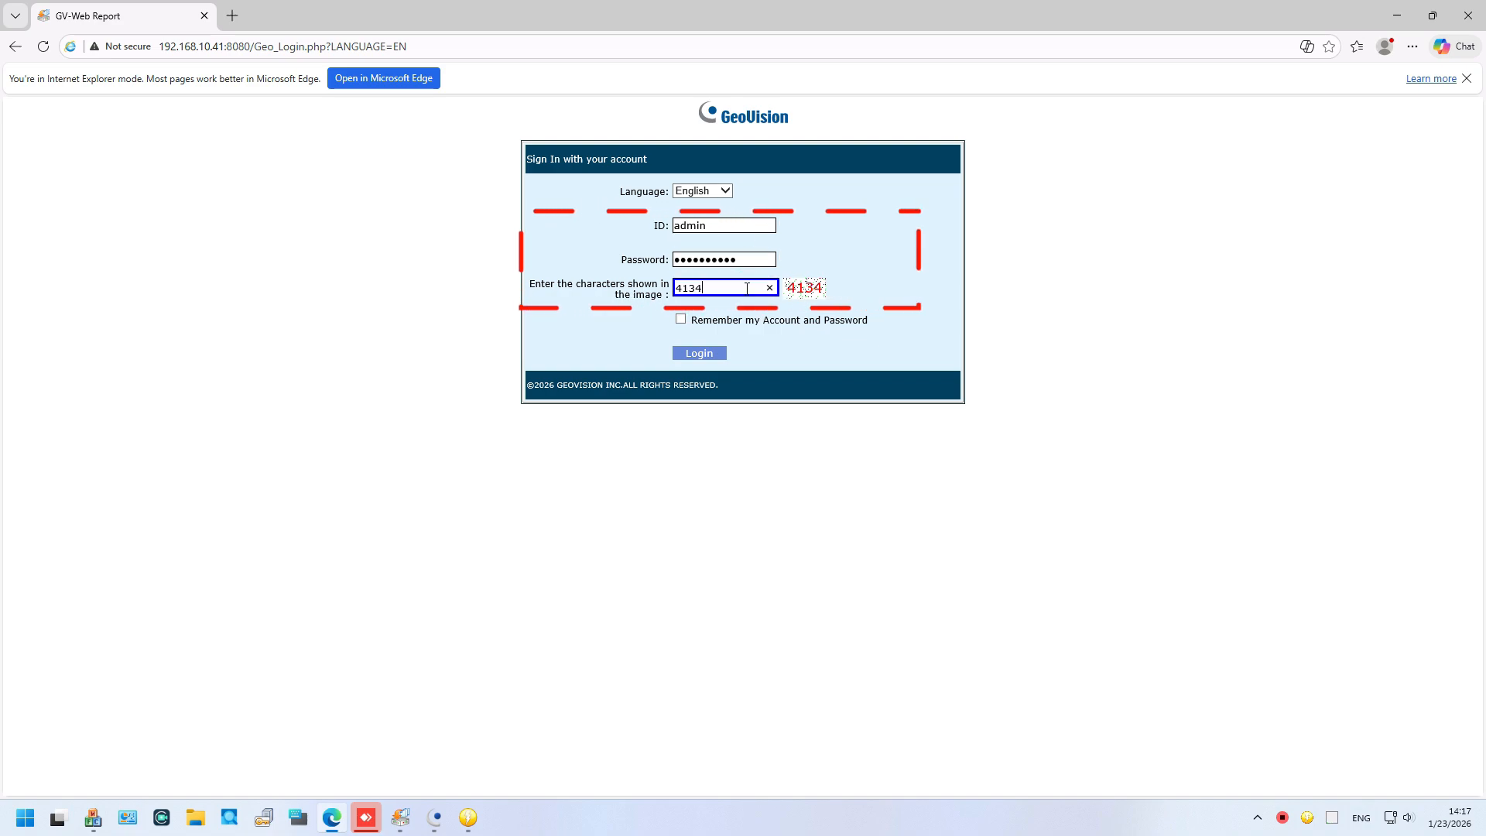
left_click(681, 319)
left_click(698, 353)
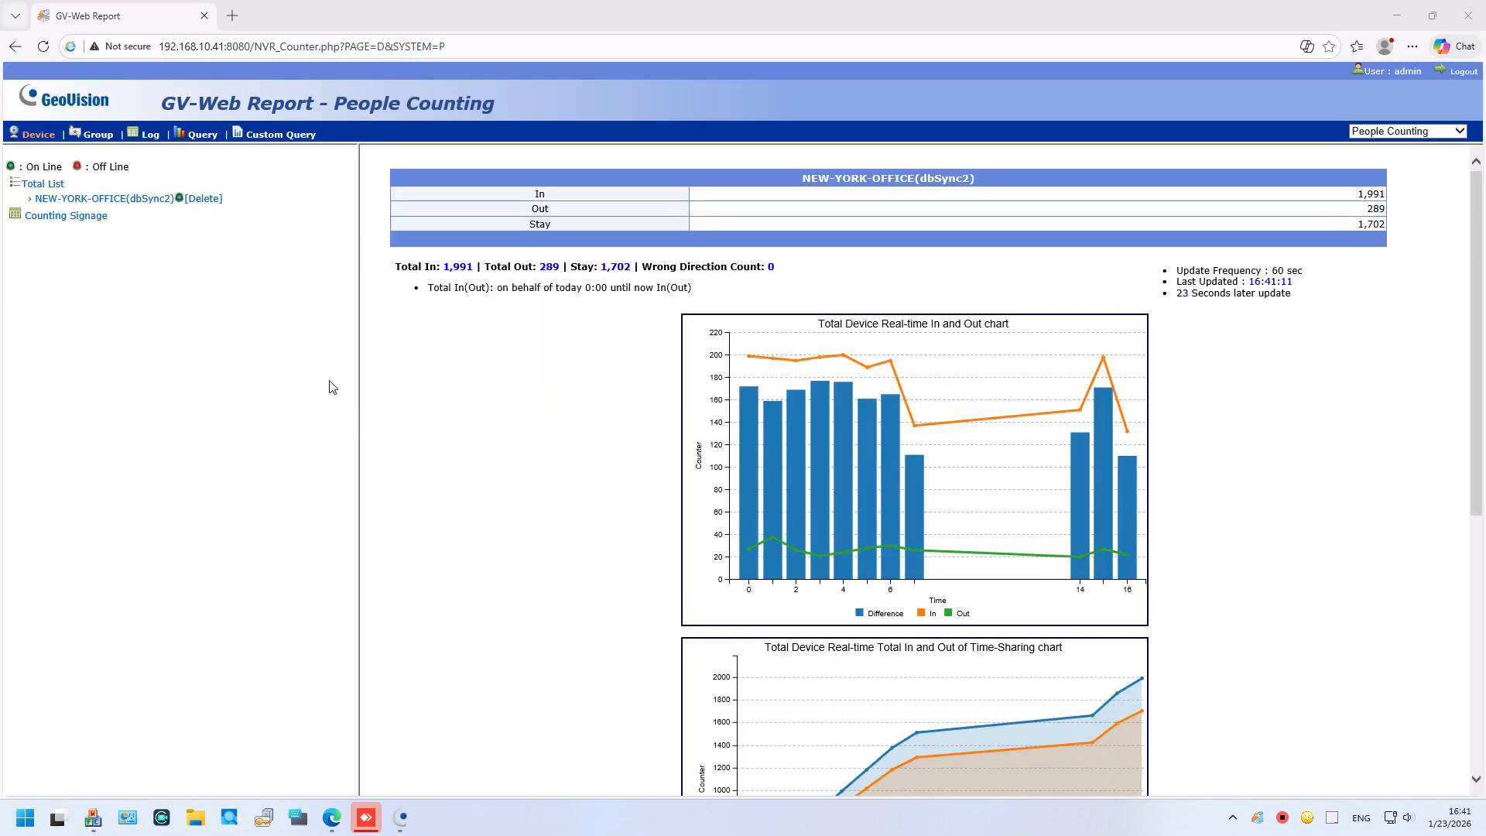
scroll(824, 379, "down", 4)
scroll(822, 360, "up", 4)
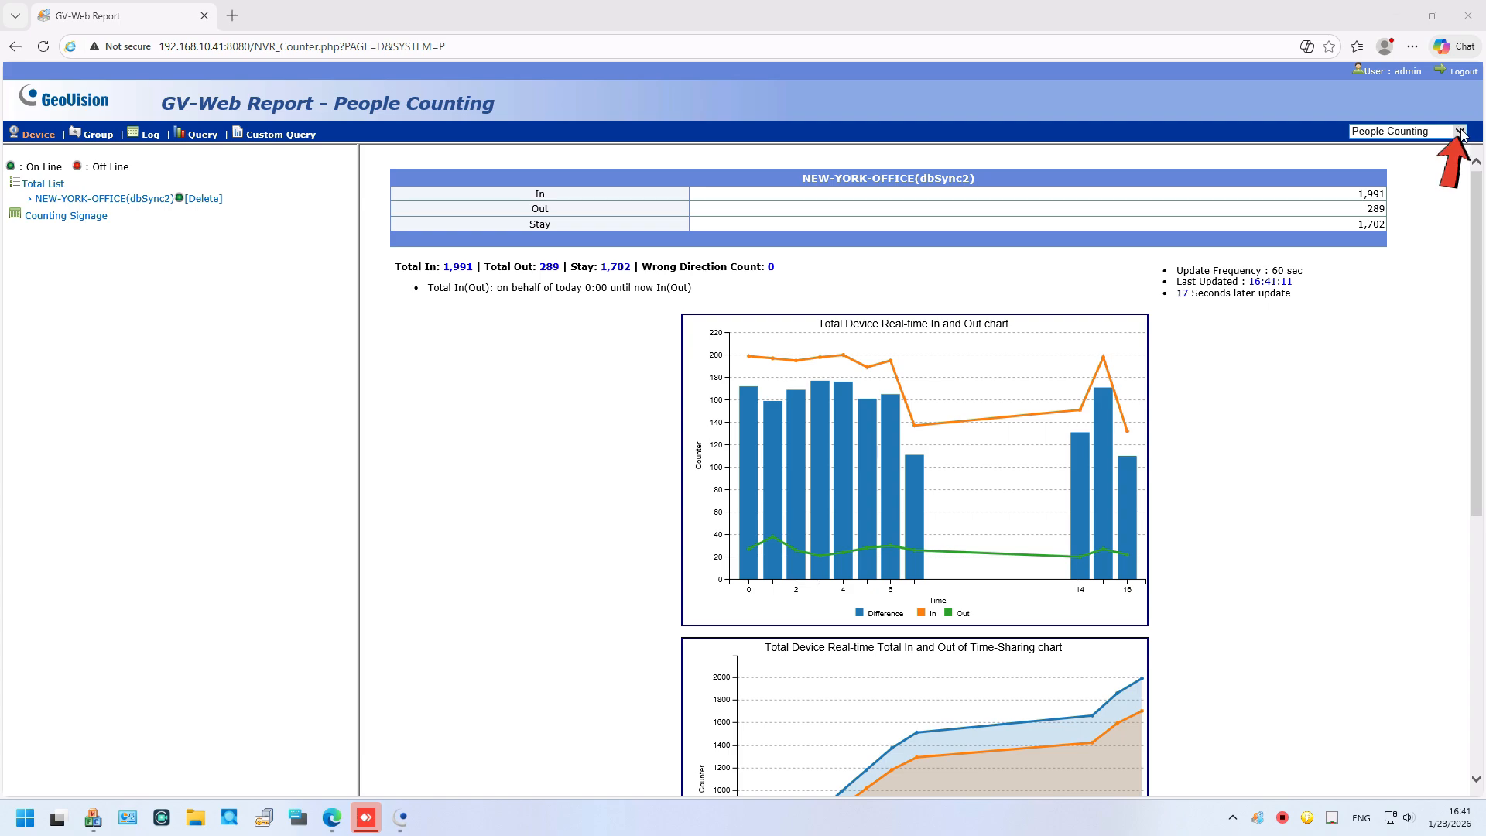
left_click(1462, 133)
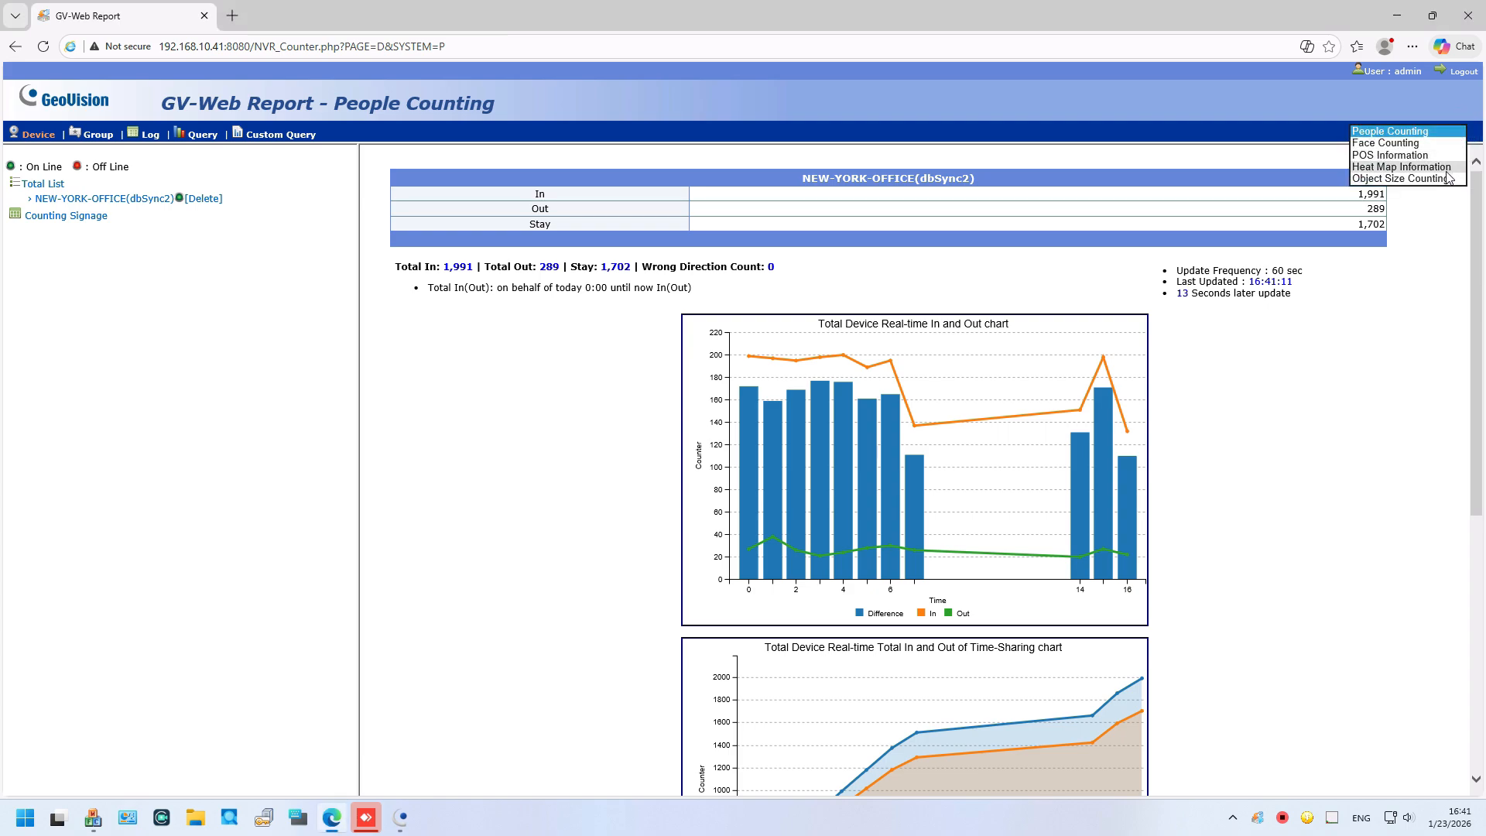
left_click(1449, 134)
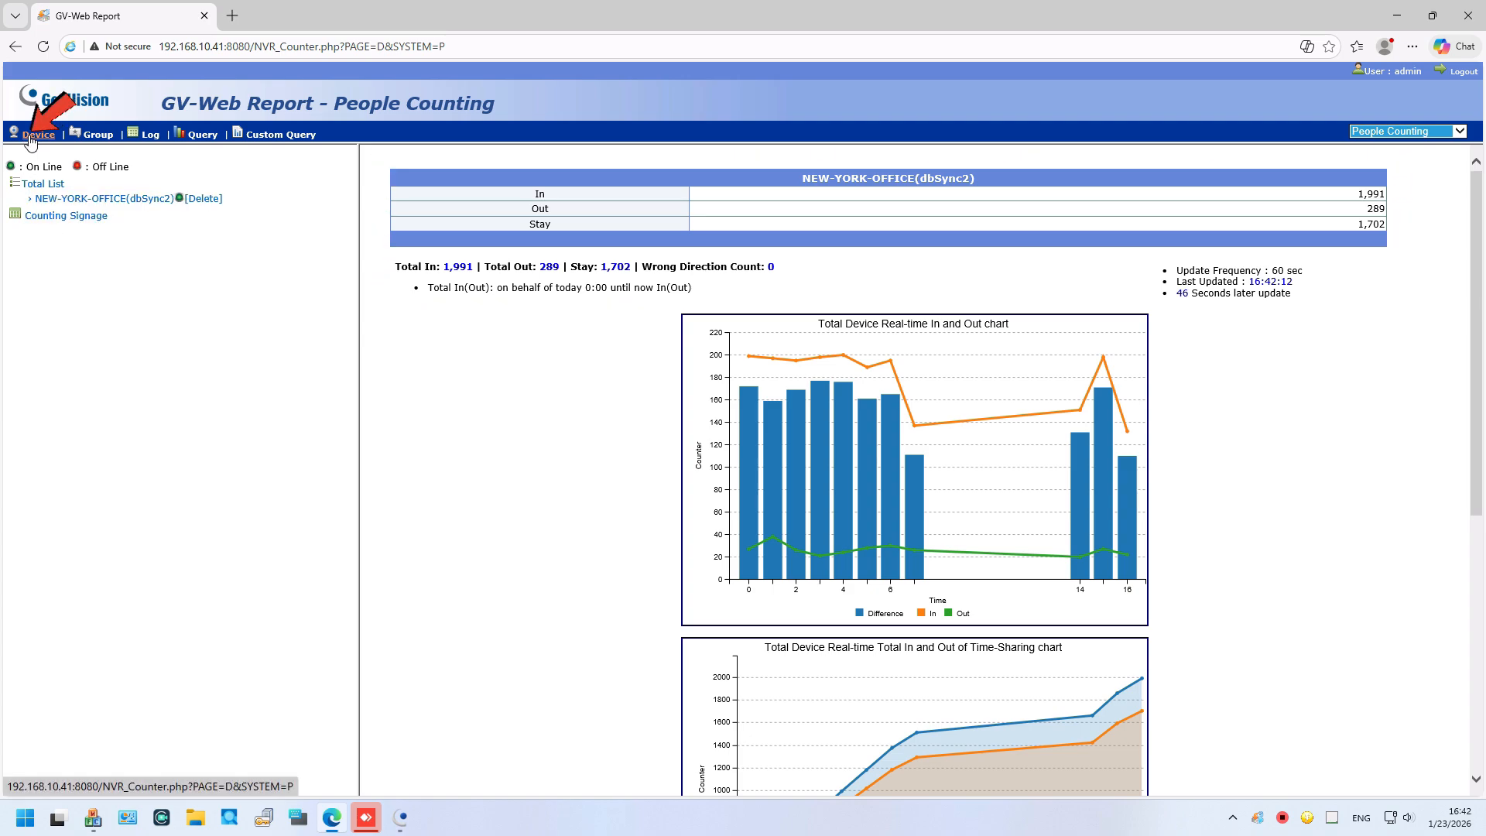
left_click(31, 137)
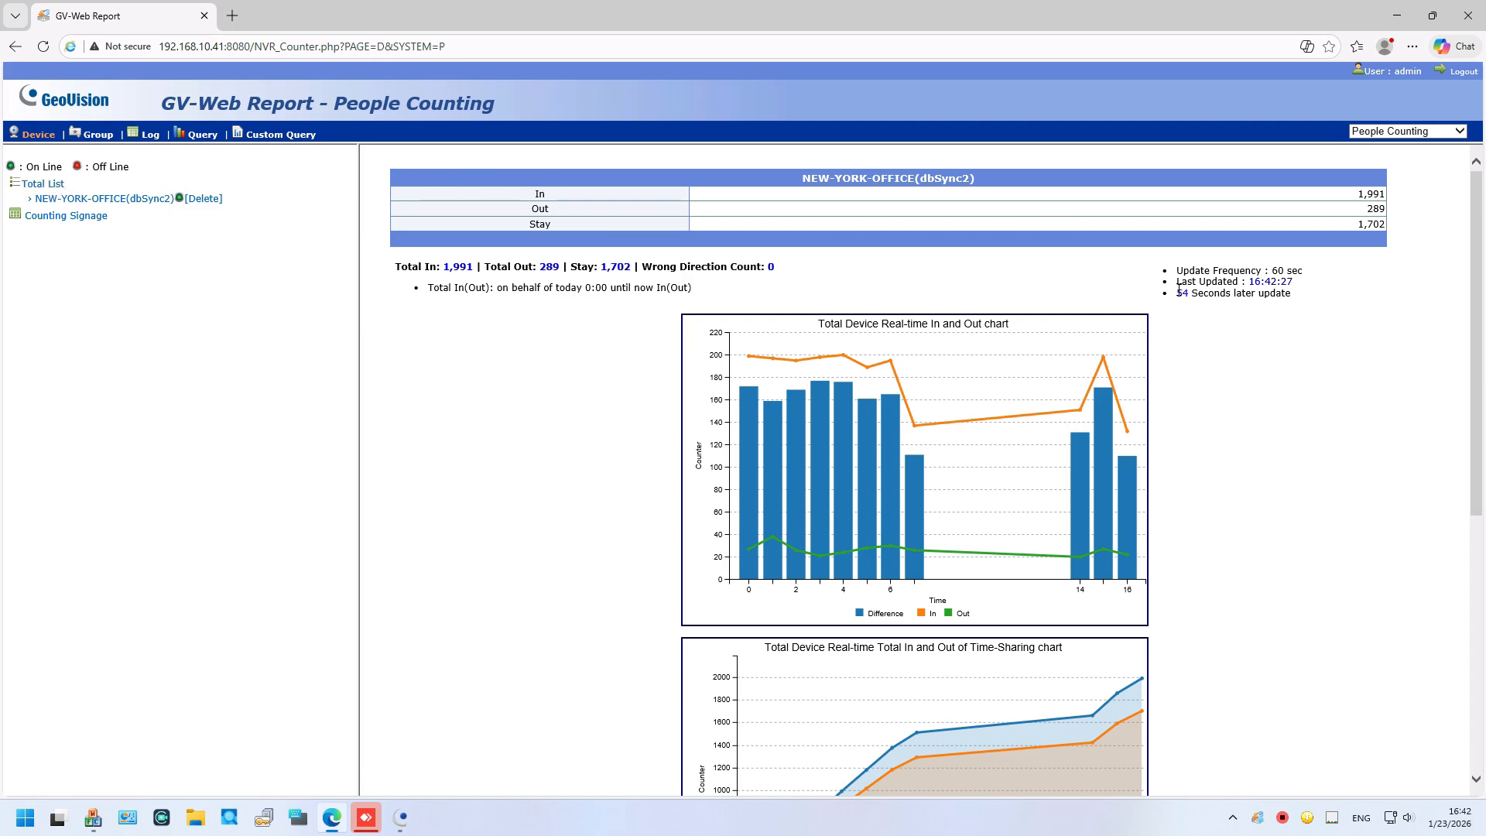
left_click_drag(1178, 291, 1292, 294)
left_click(1330, 295)
Step: Scroll through the People Counting charts and highlight the Stay total 1,702
scroll(696, 435, "down", 3)
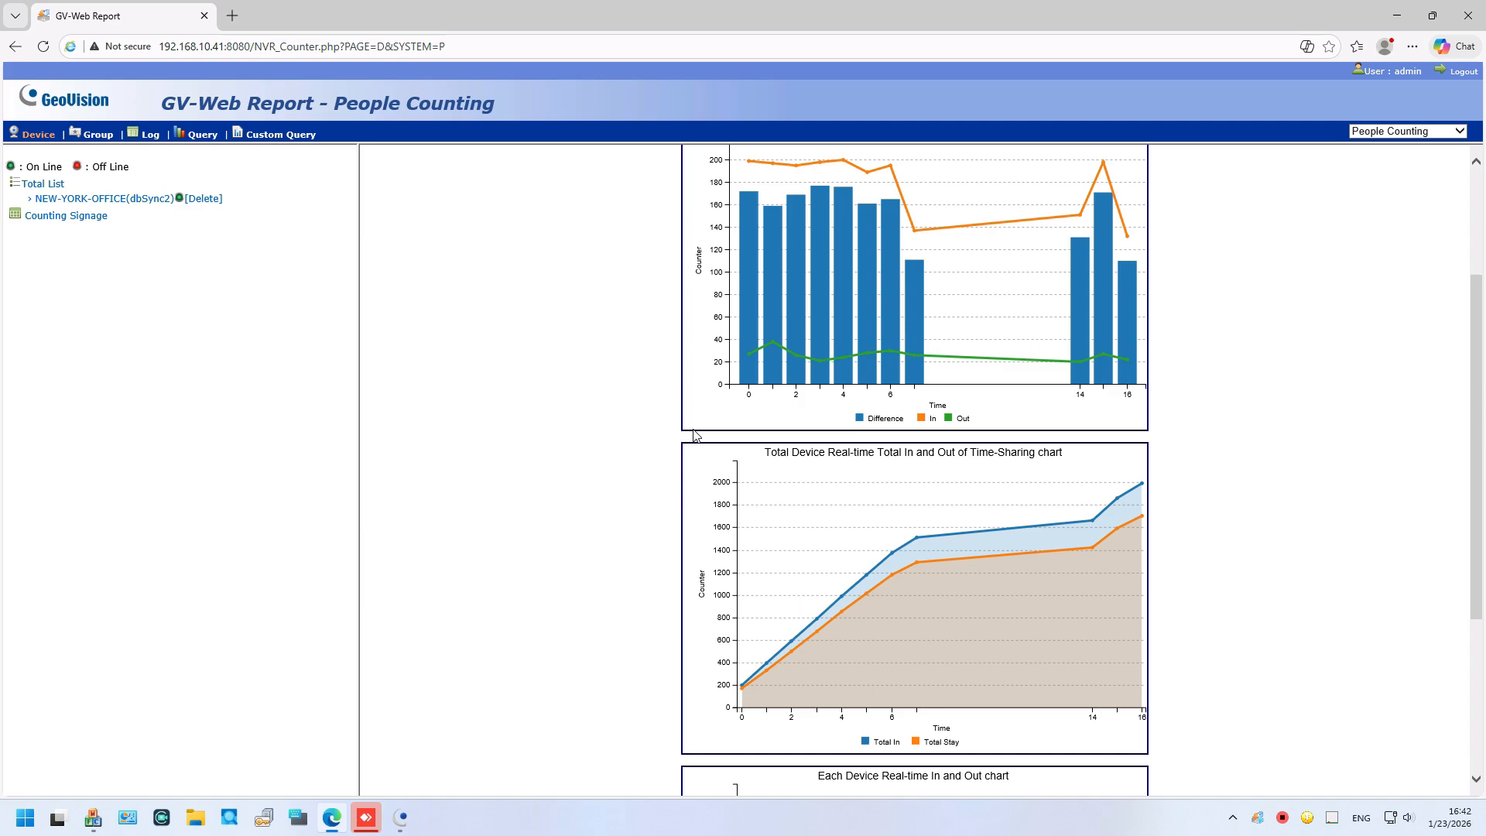
scroll(866, 333, "down", 3)
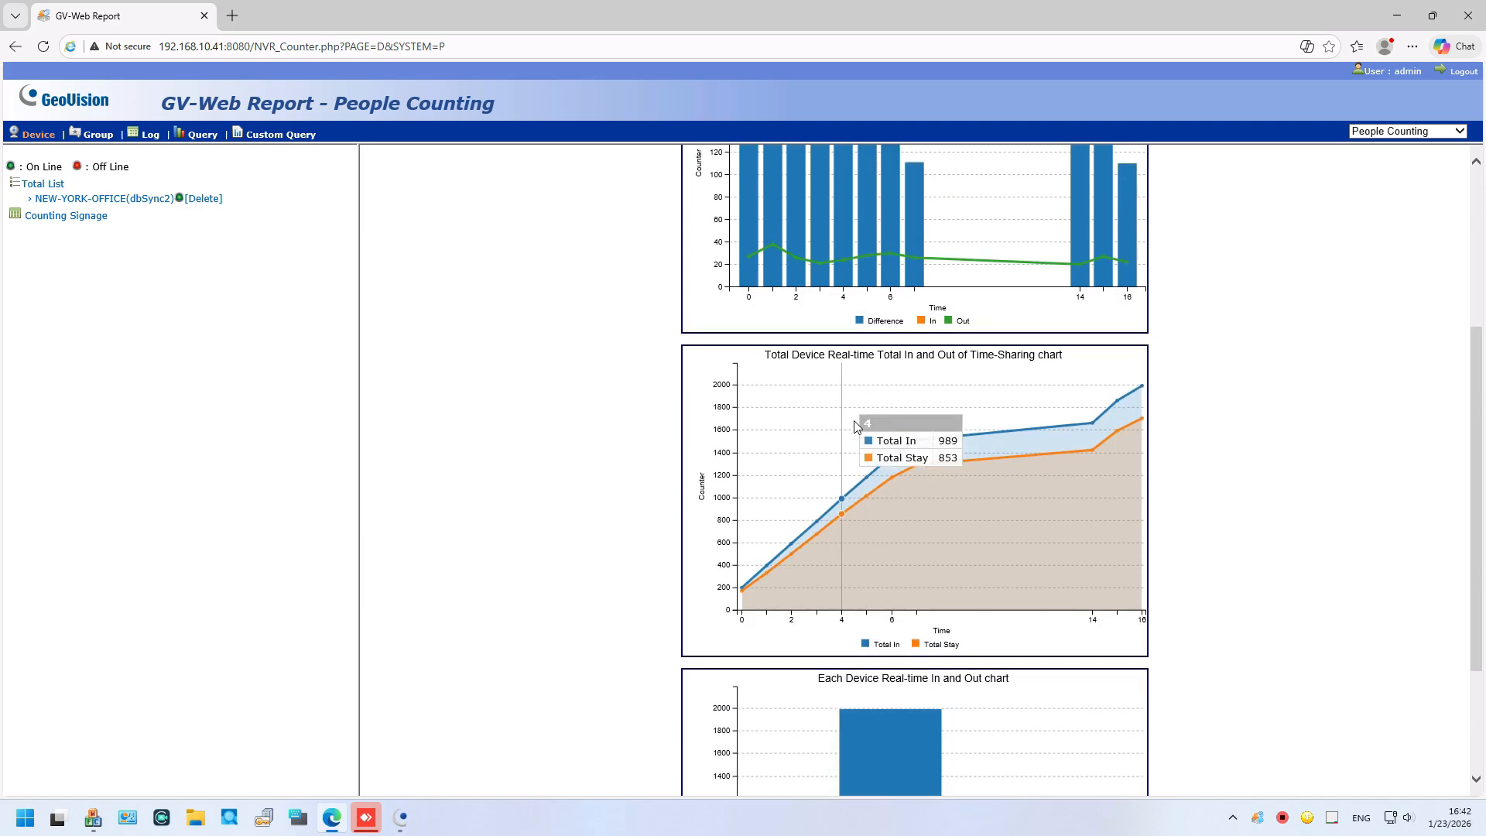
scroll(856, 424, "down", 2)
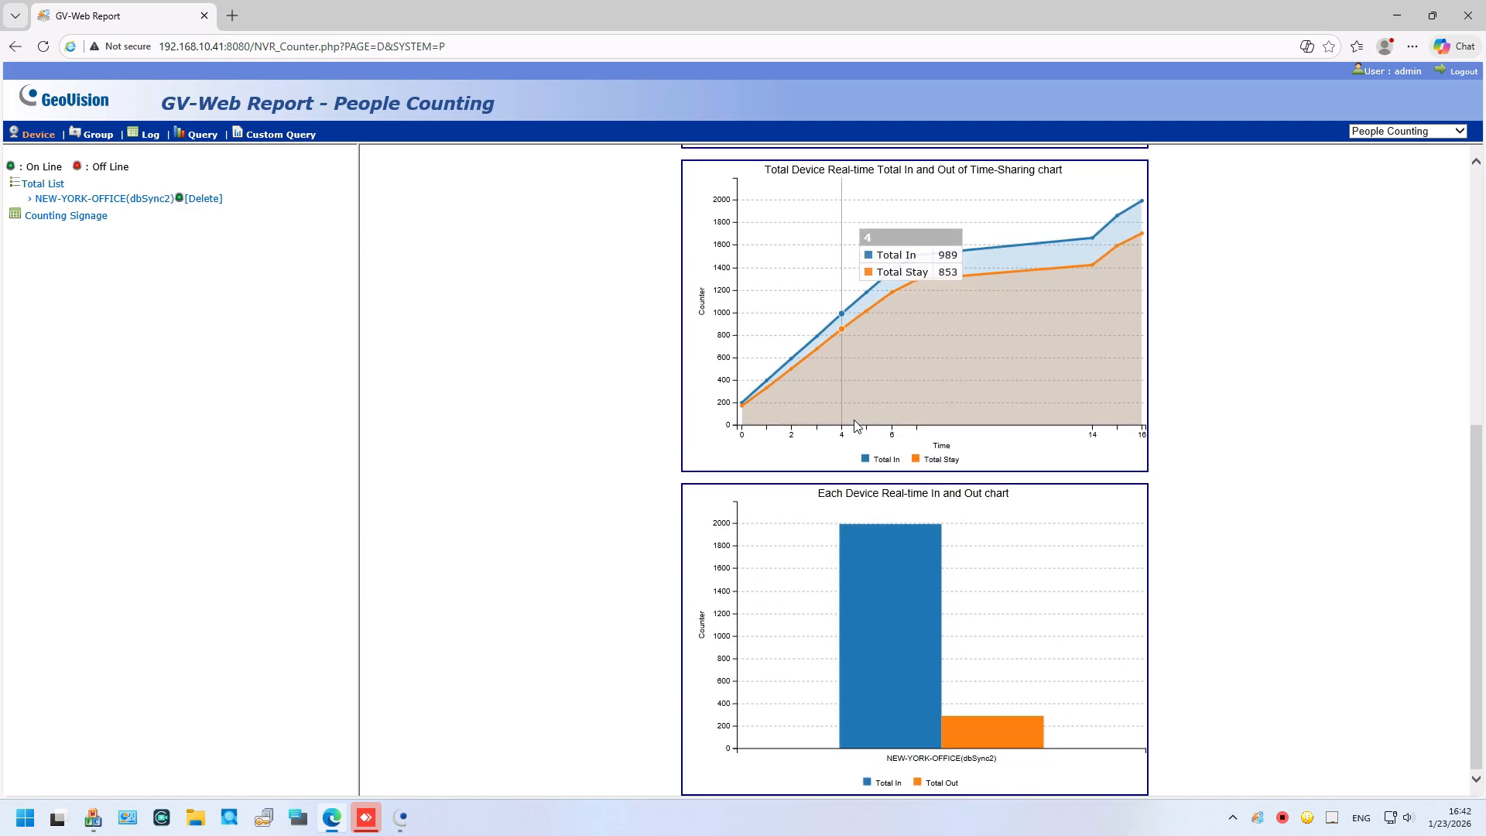
scroll(856, 424, "up", 7)
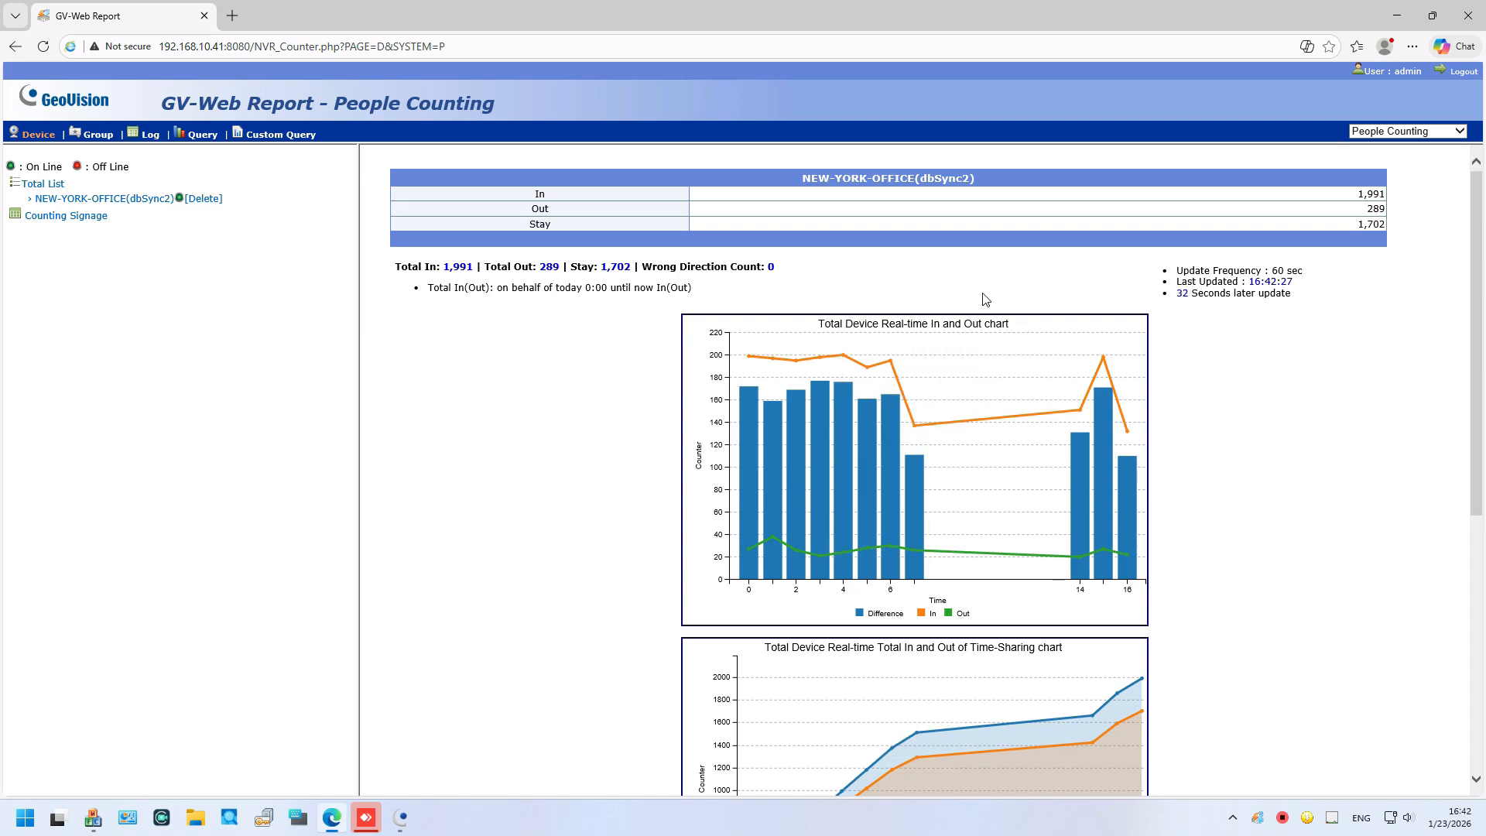
triple_click(1339, 222)
Step: From Total List, expand NEW-YORK-OFFICE(dbSync2) and open its Main Gate Entry(Live View)
left_click(41, 185)
left_click(86, 204)
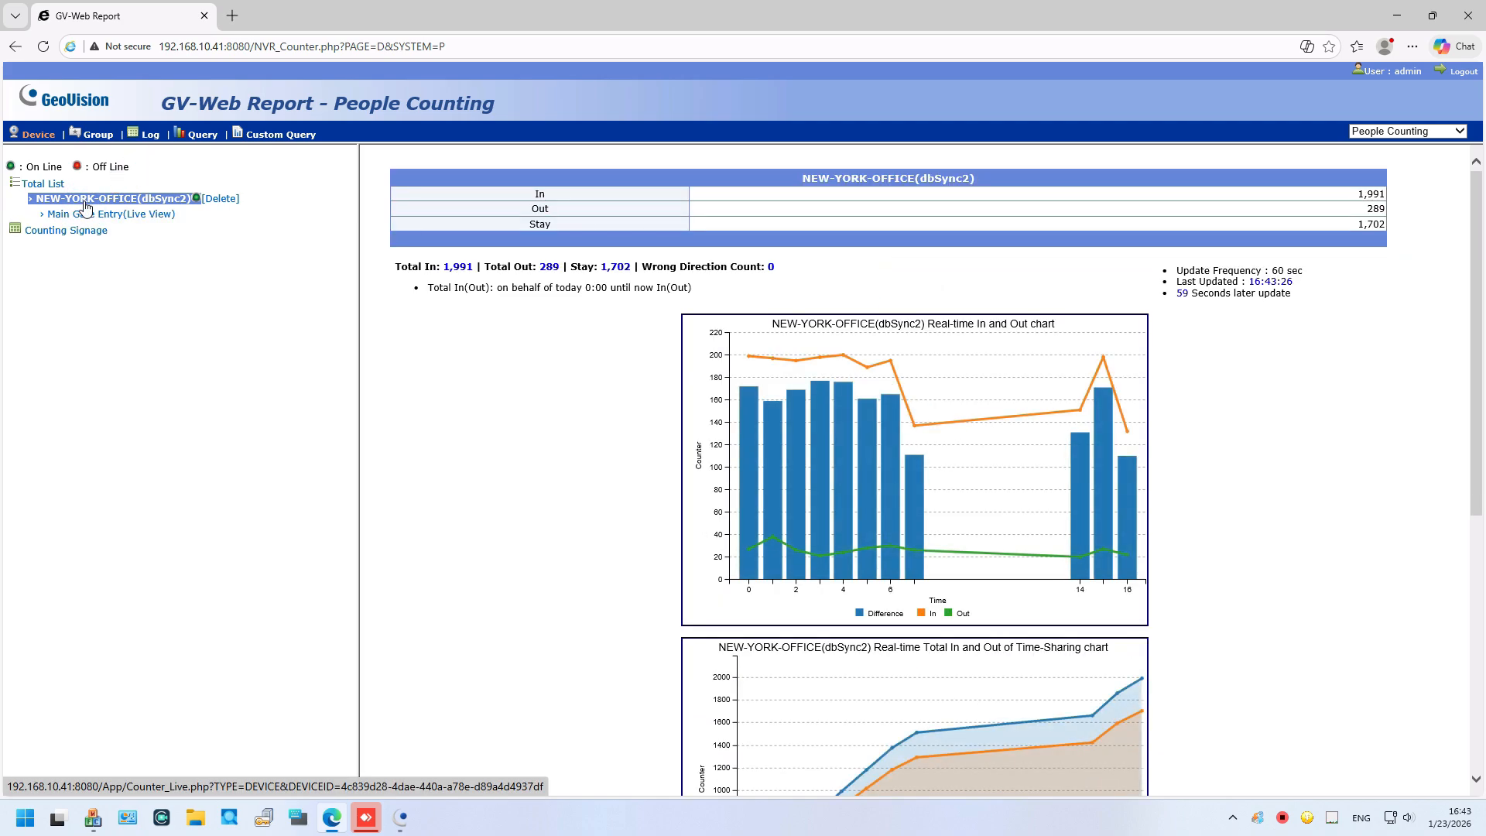
left_click(107, 215)
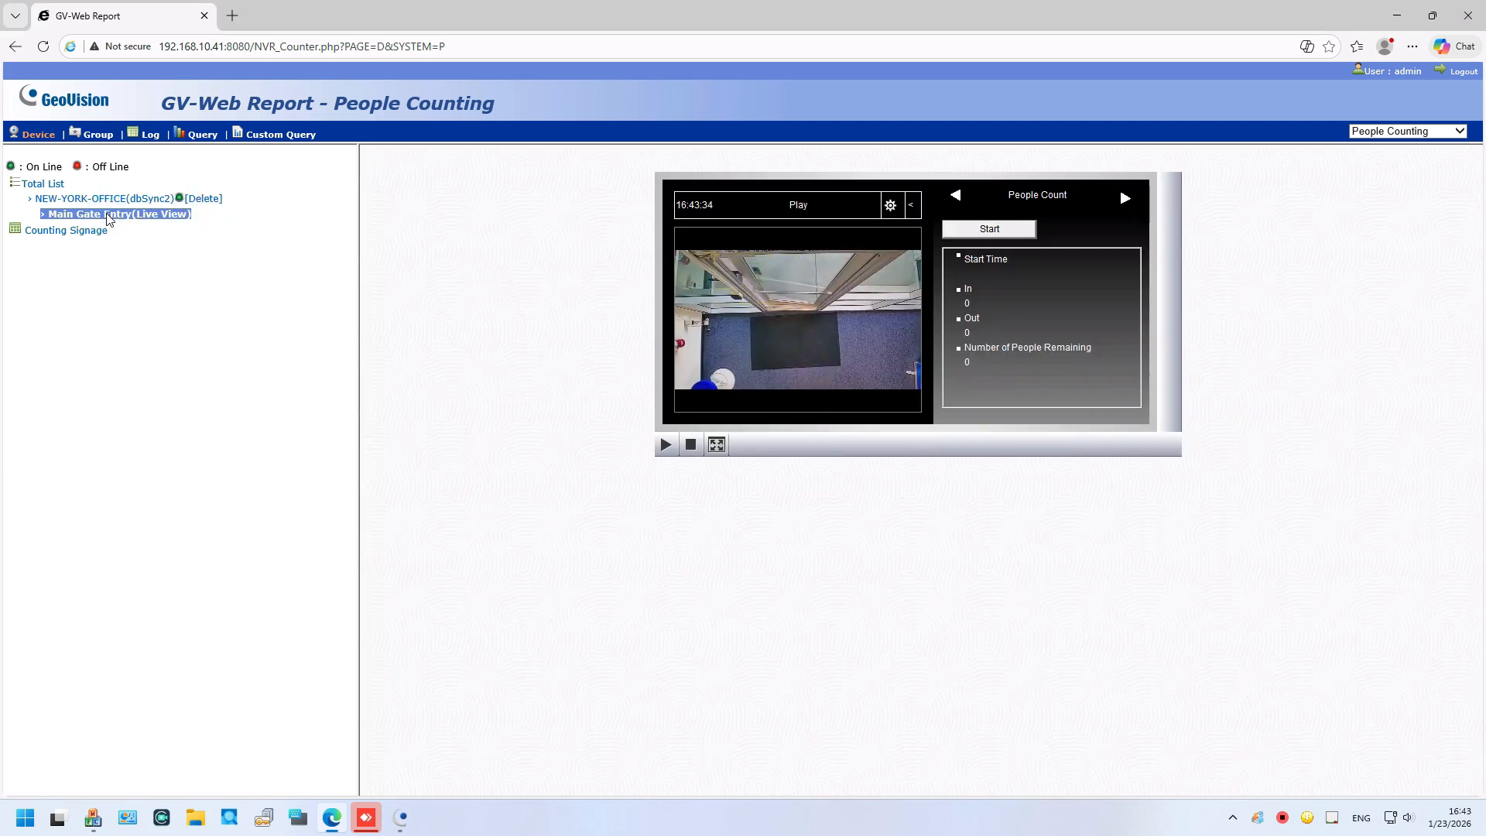
Step: Start live people counting on Main Gate Entry, then open and close the Counting Signage window
left_click(1018, 231)
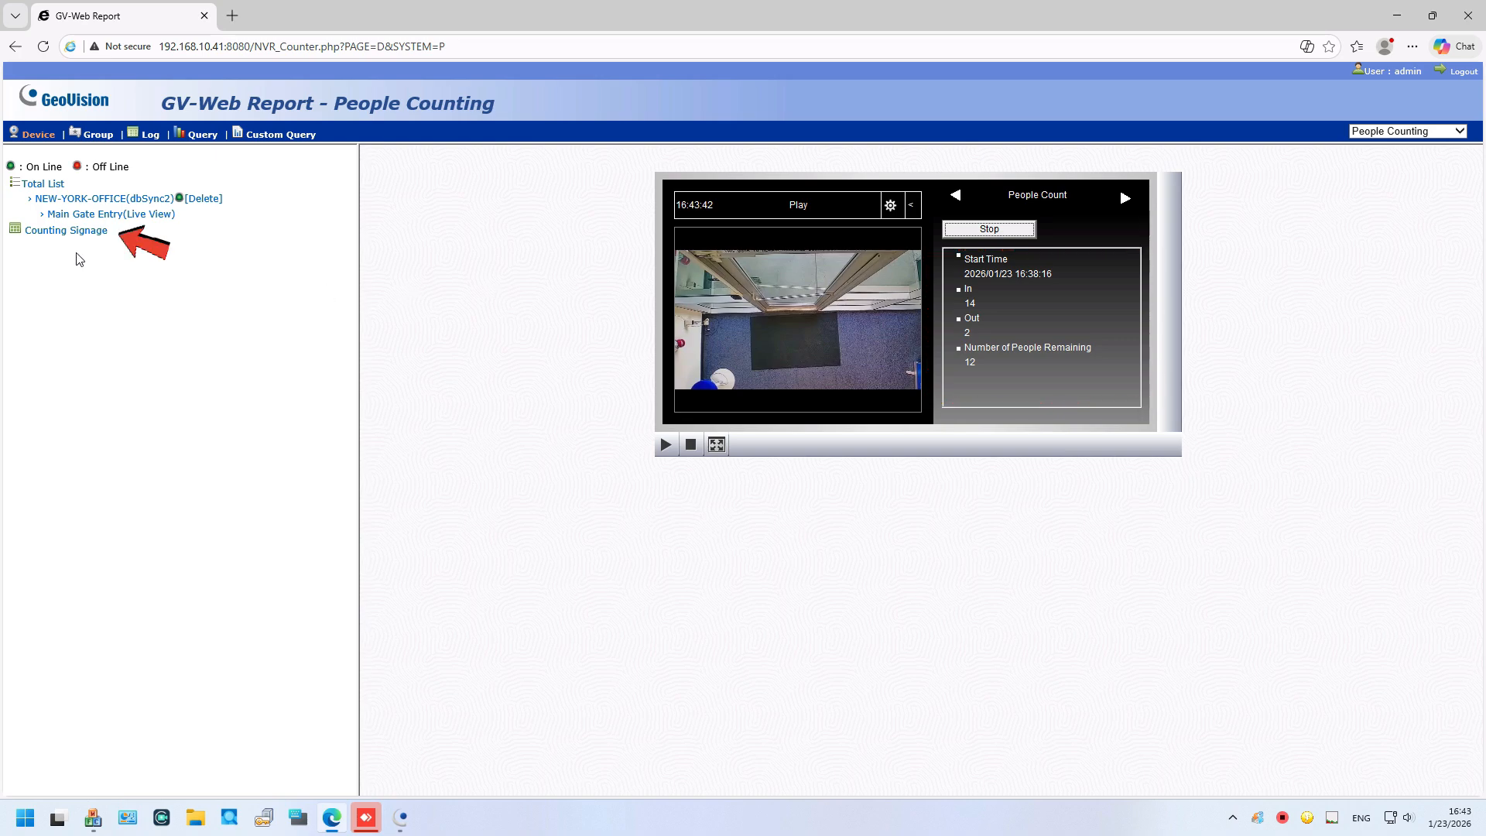
left_click(67, 231)
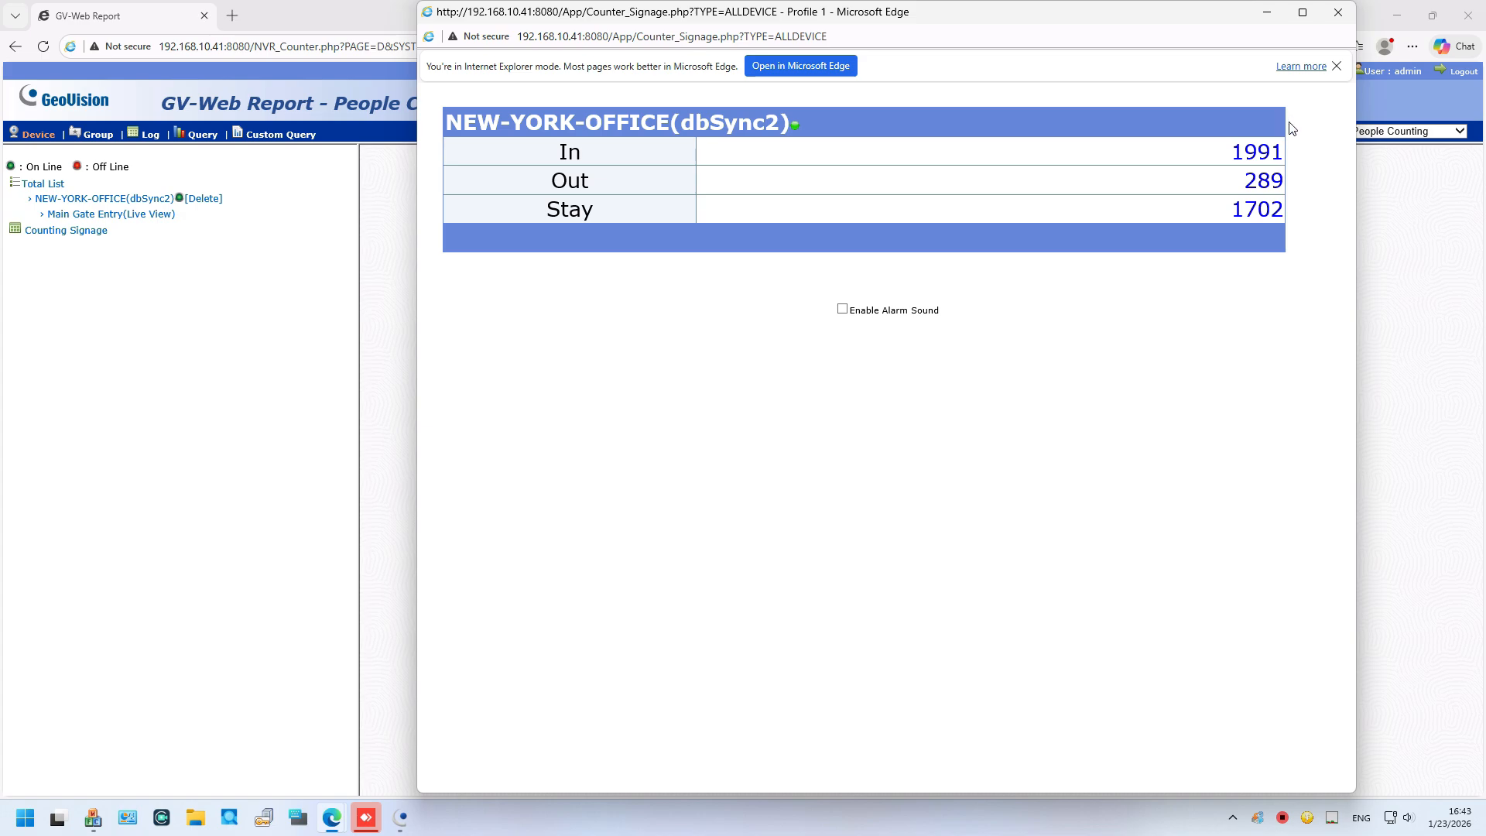
left_click(1338, 12)
Step: Browse the Group page's Add Group, Add I/O Device, Maintain I/O Device and Counting Signage, then go to Log
left_click(98, 134)
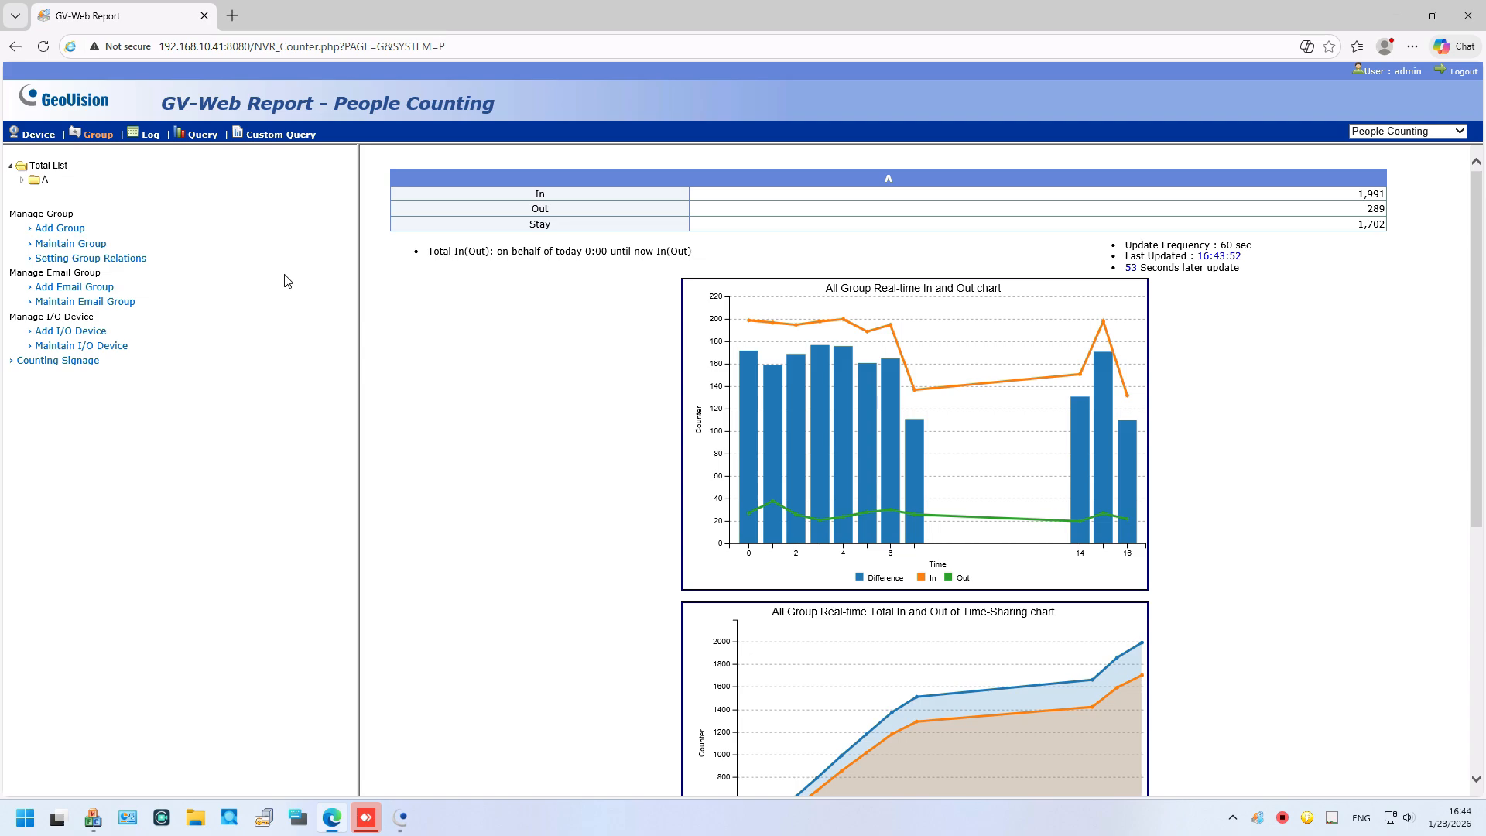
left_click(90, 231)
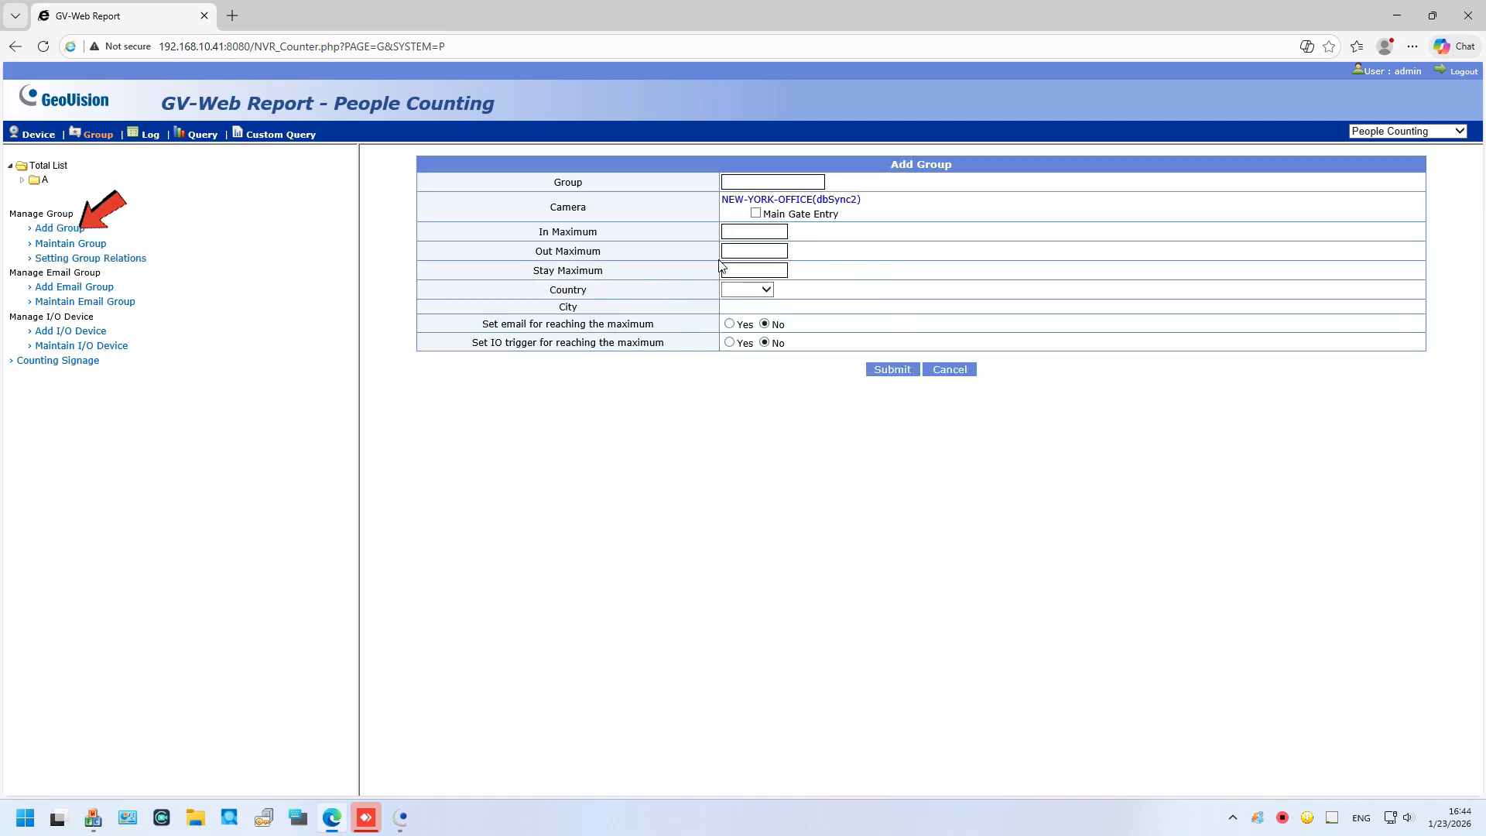
left_click(750, 235)
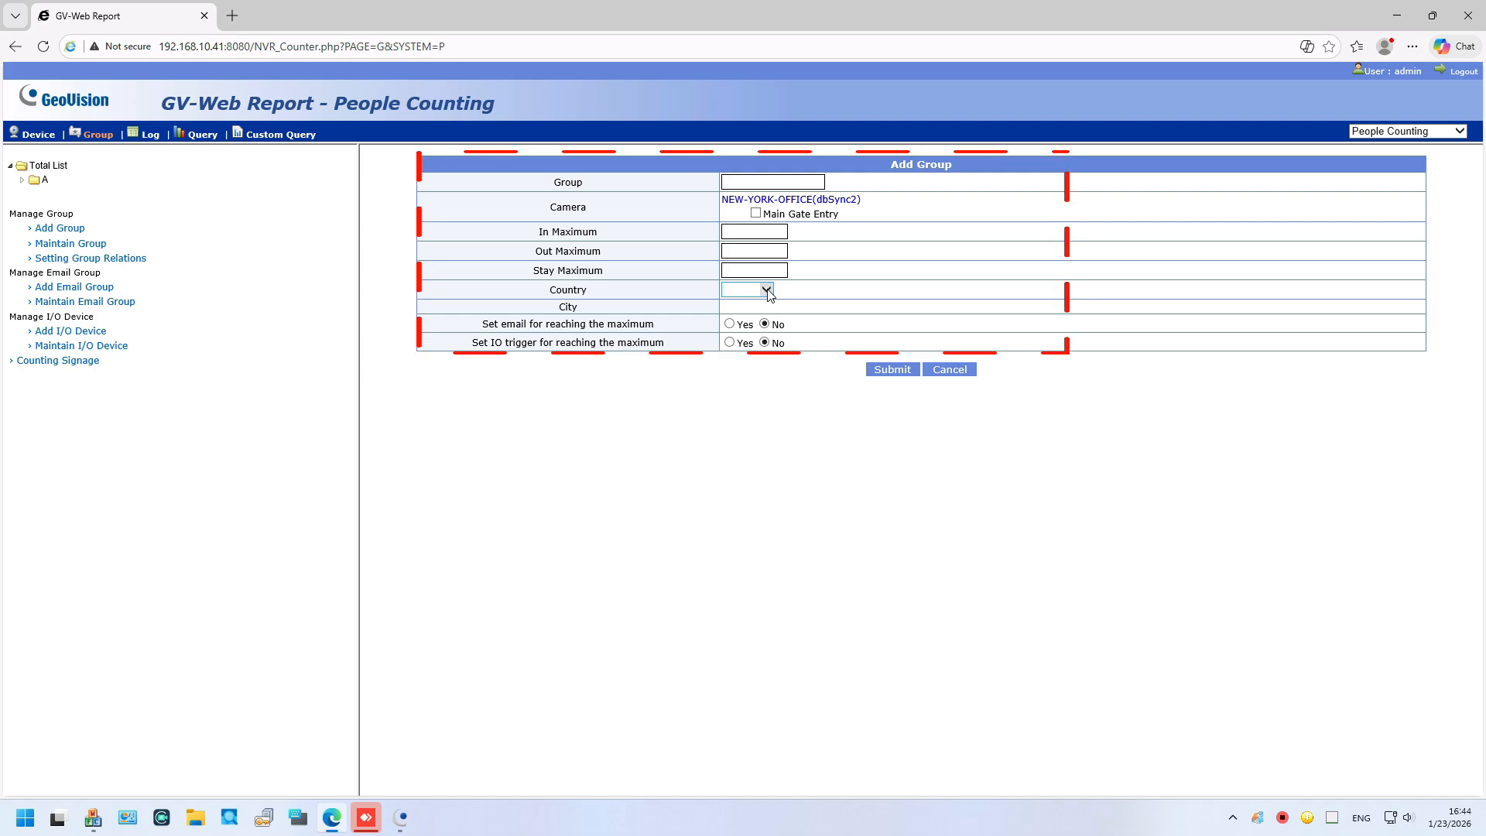
left_click(82, 331)
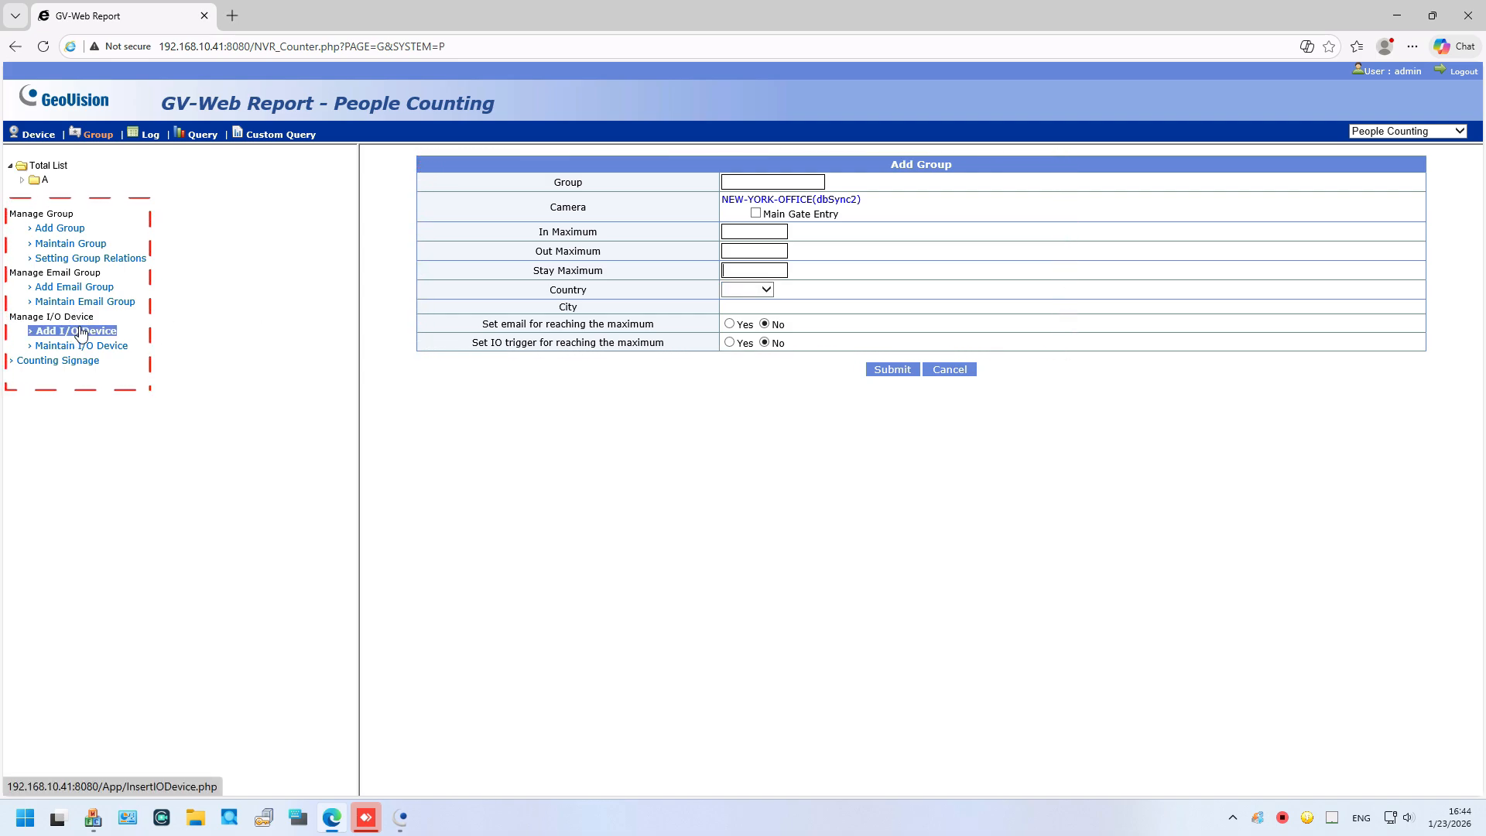
left_click(82, 347)
left_click(71, 364)
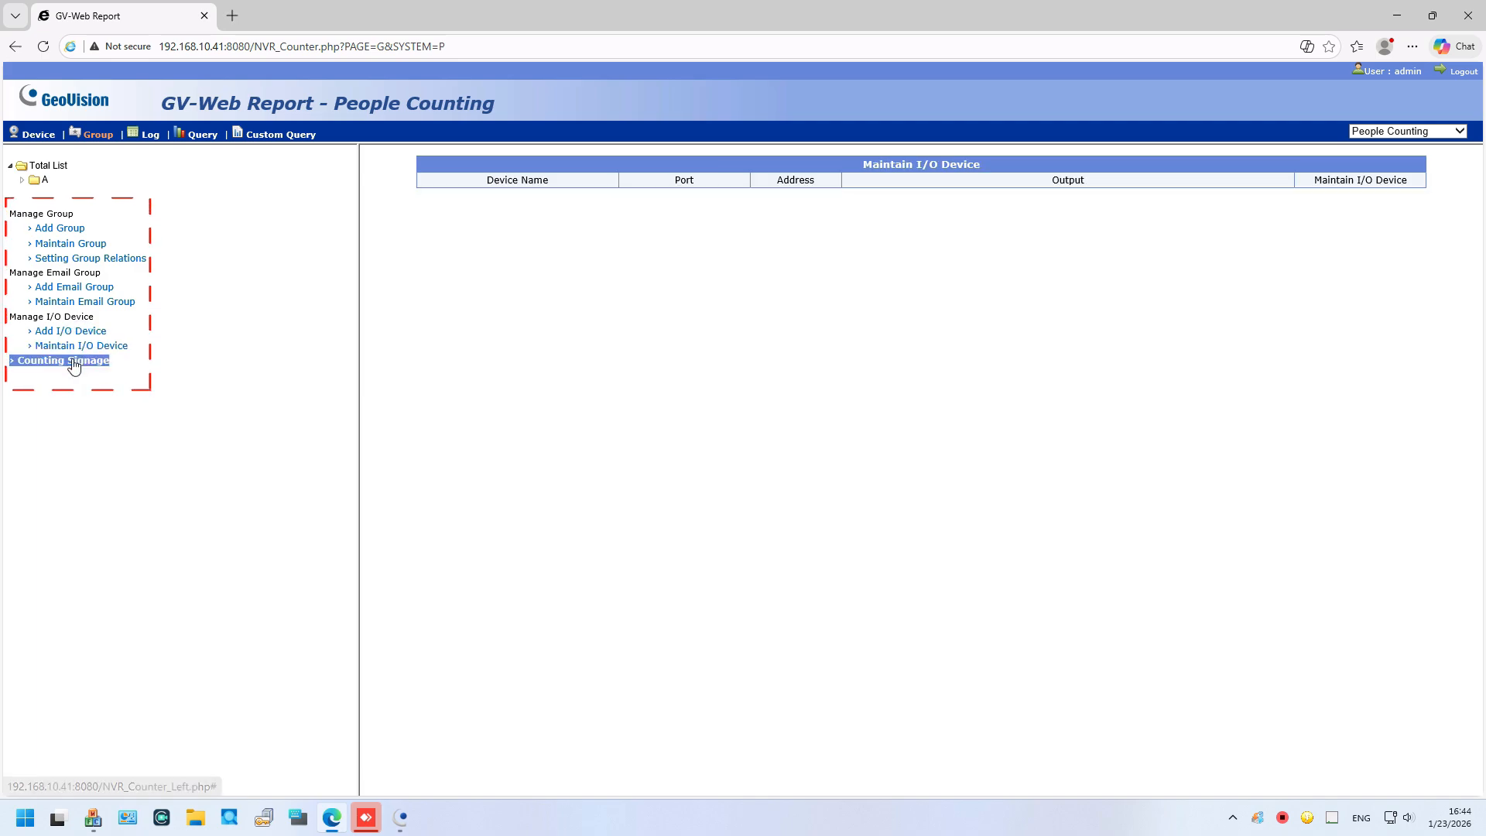
left_click(149, 134)
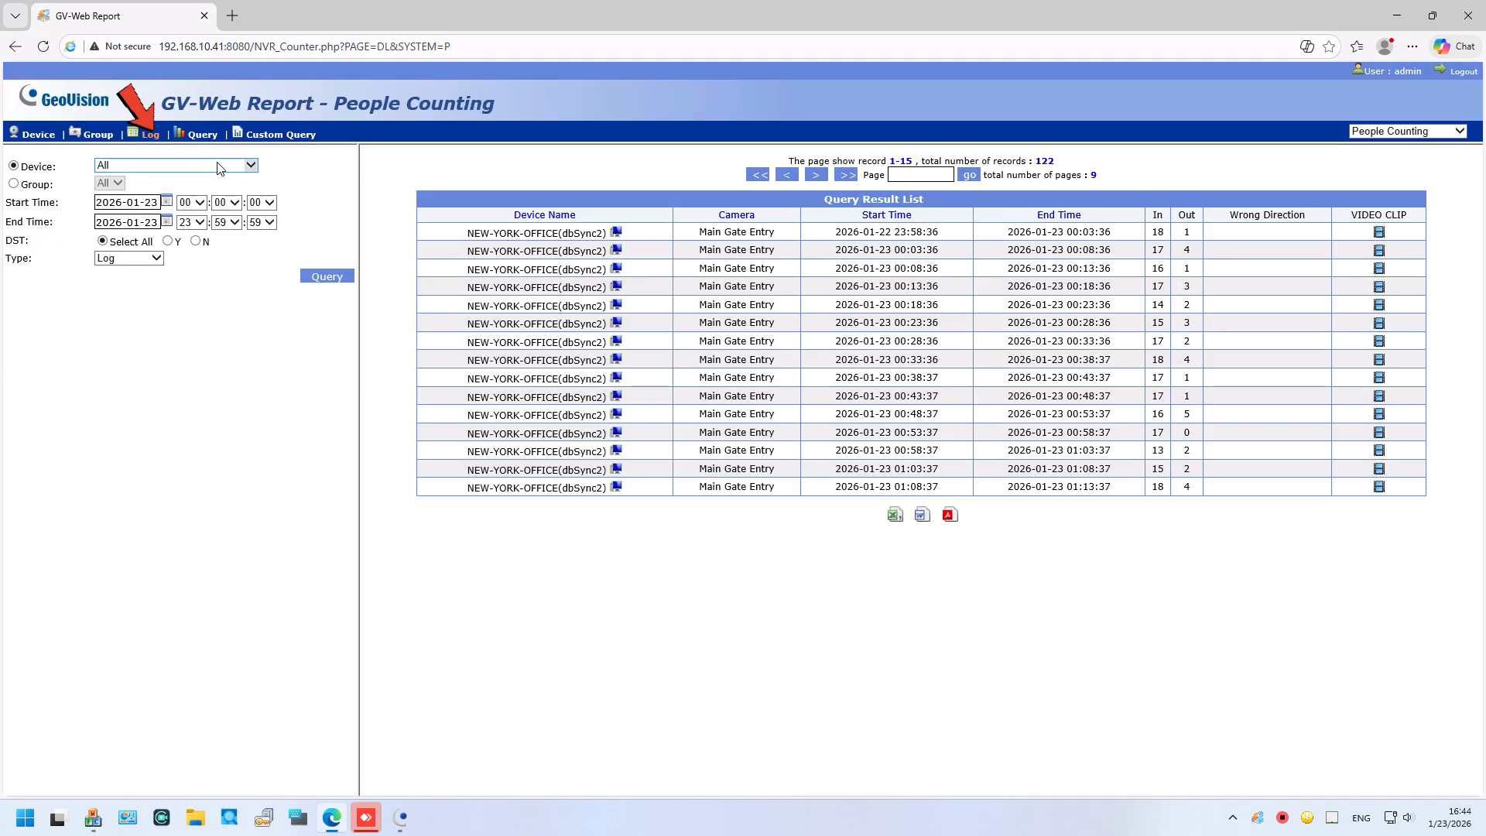
Step: Query Log-type records for NEW-YORK-OFFICE(dbSync2), checking the GPS type but keeping Log
left_click(219, 166)
left_click(220, 166)
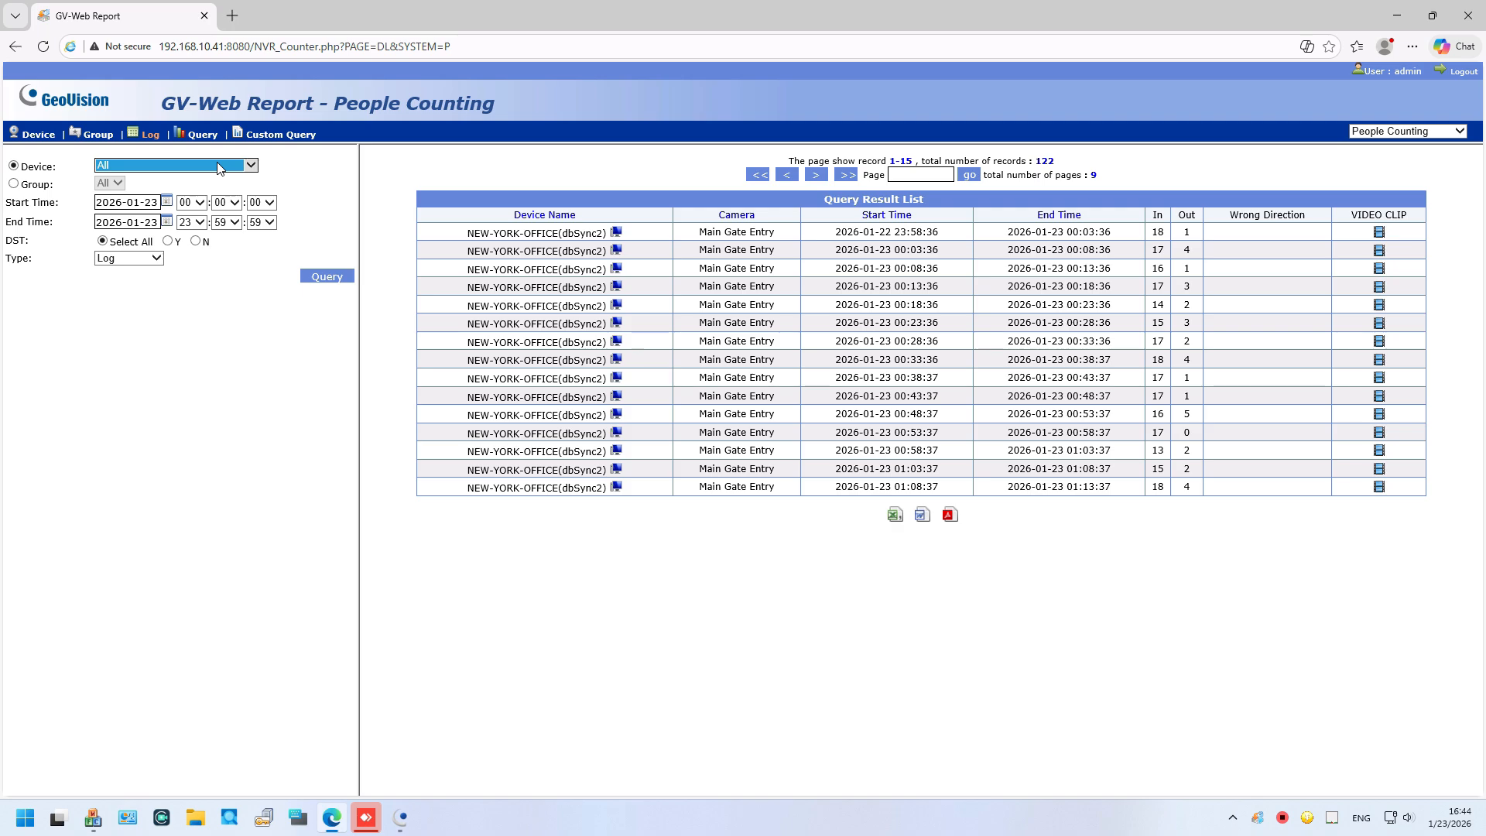
left_click(158, 171)
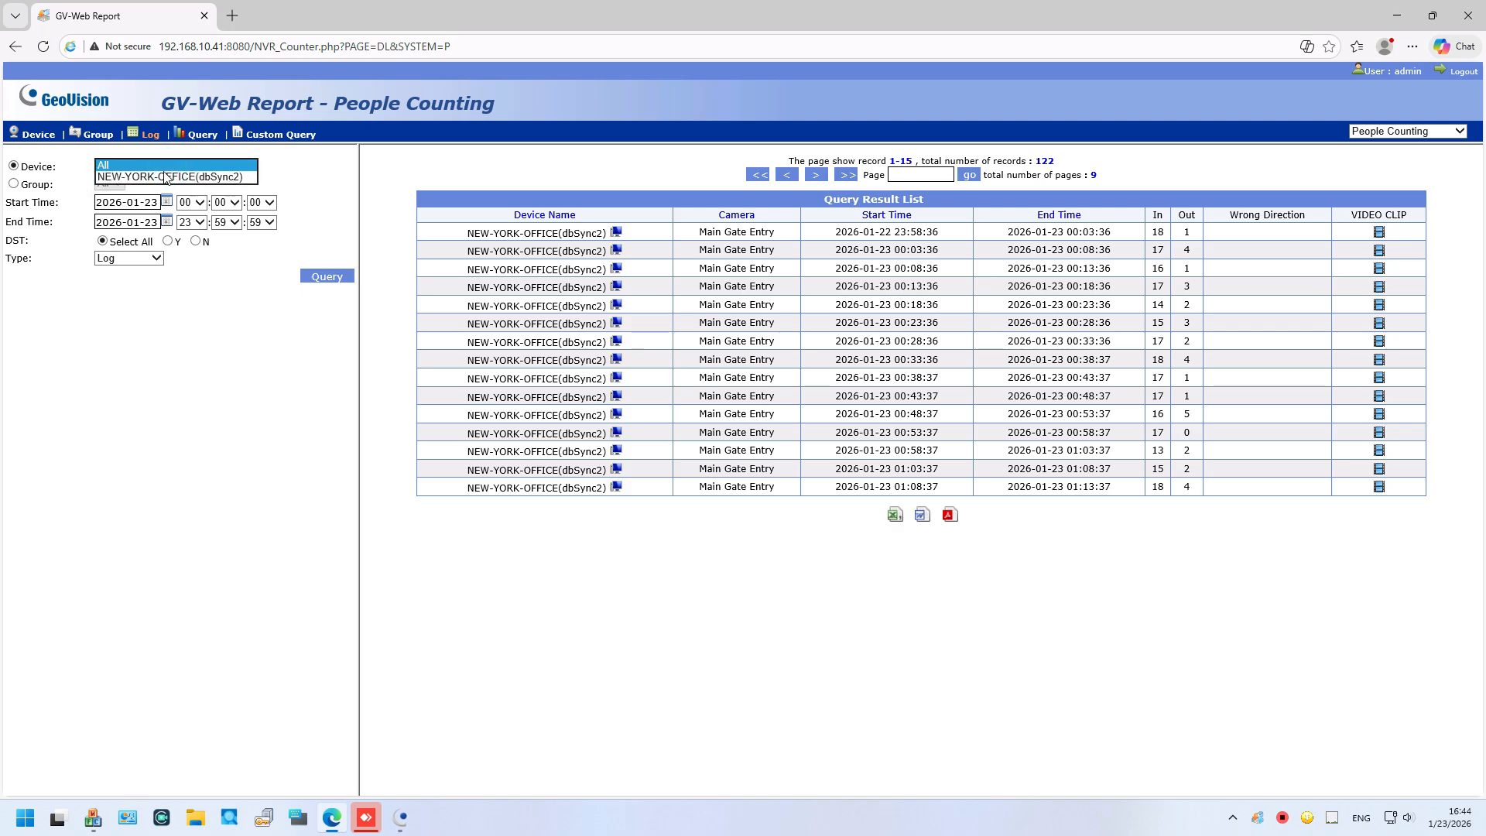
left_click(157, 185)
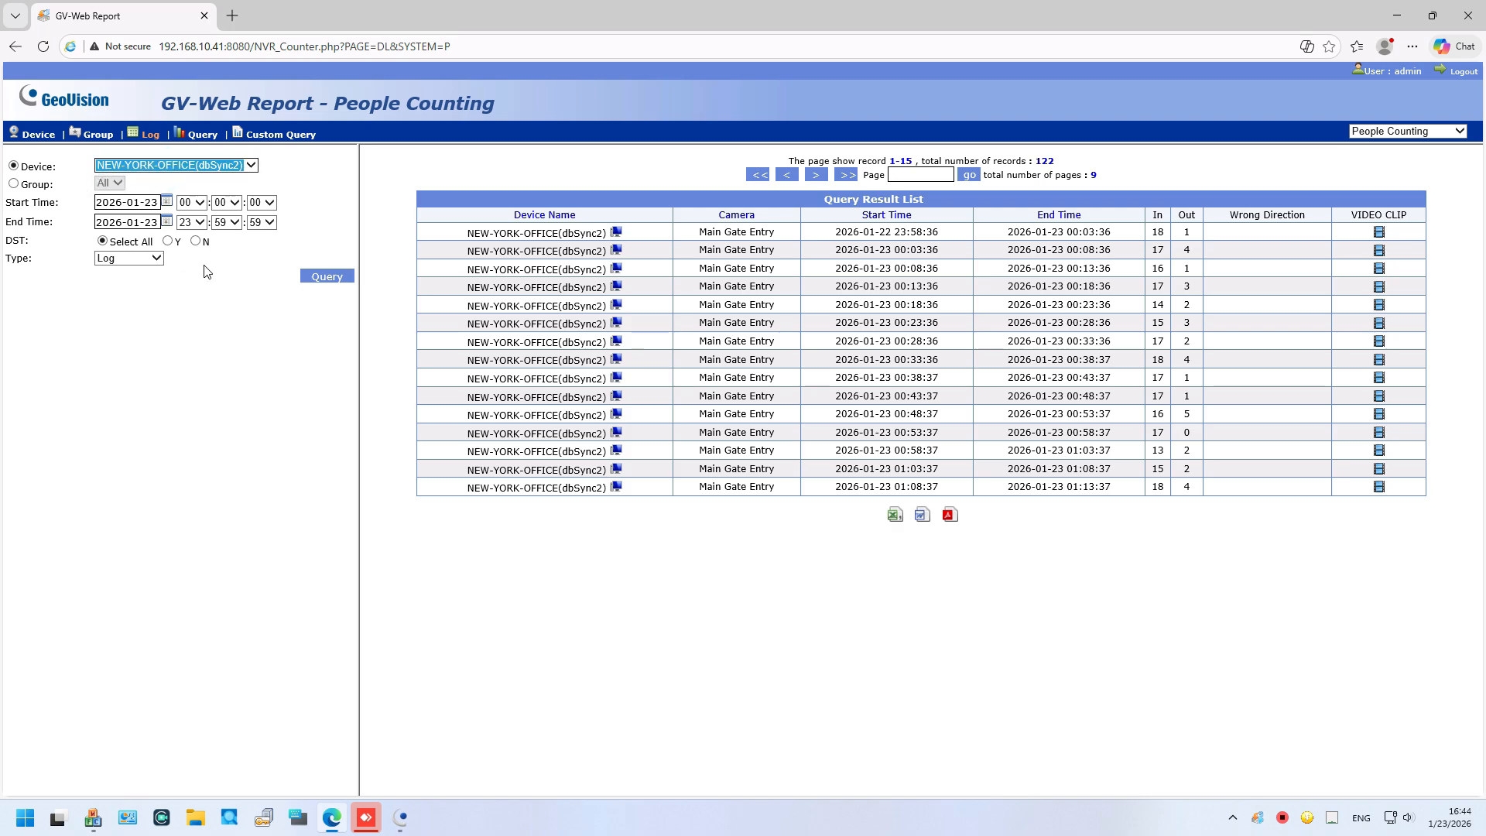
left_click(159, 259)
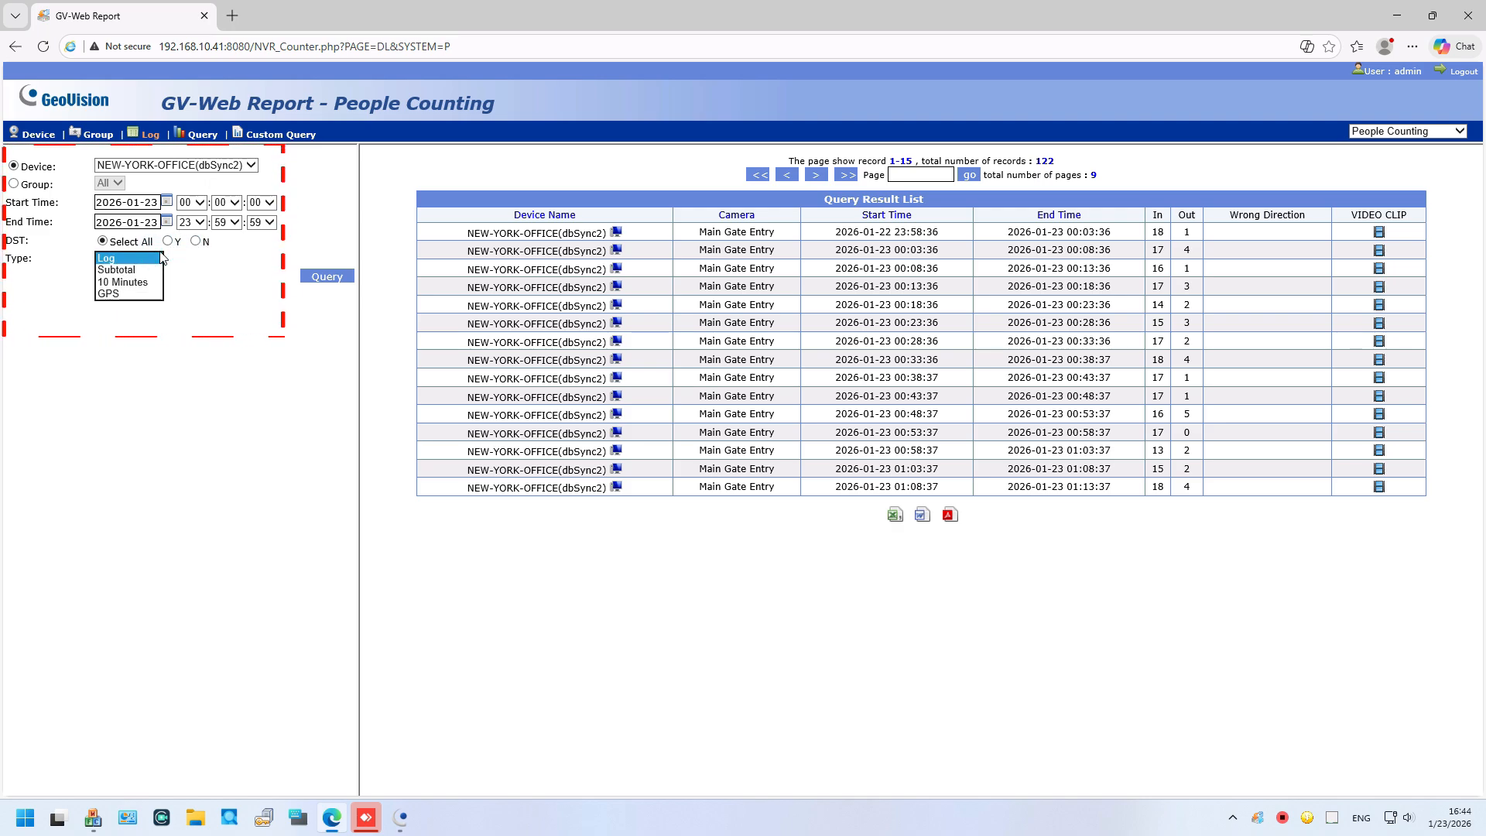
left_click(142, 294)
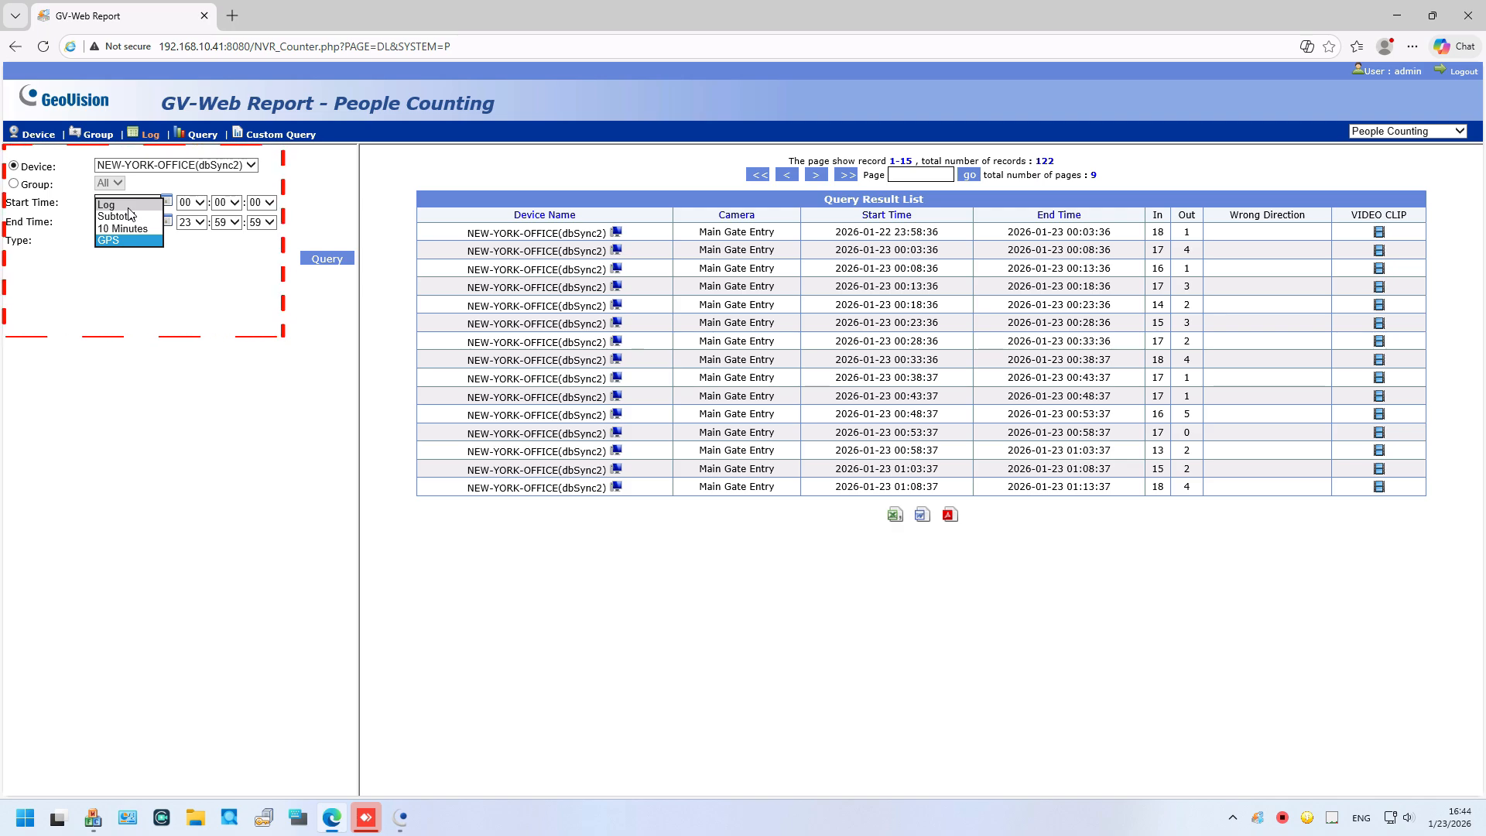
left_click(129, 216)
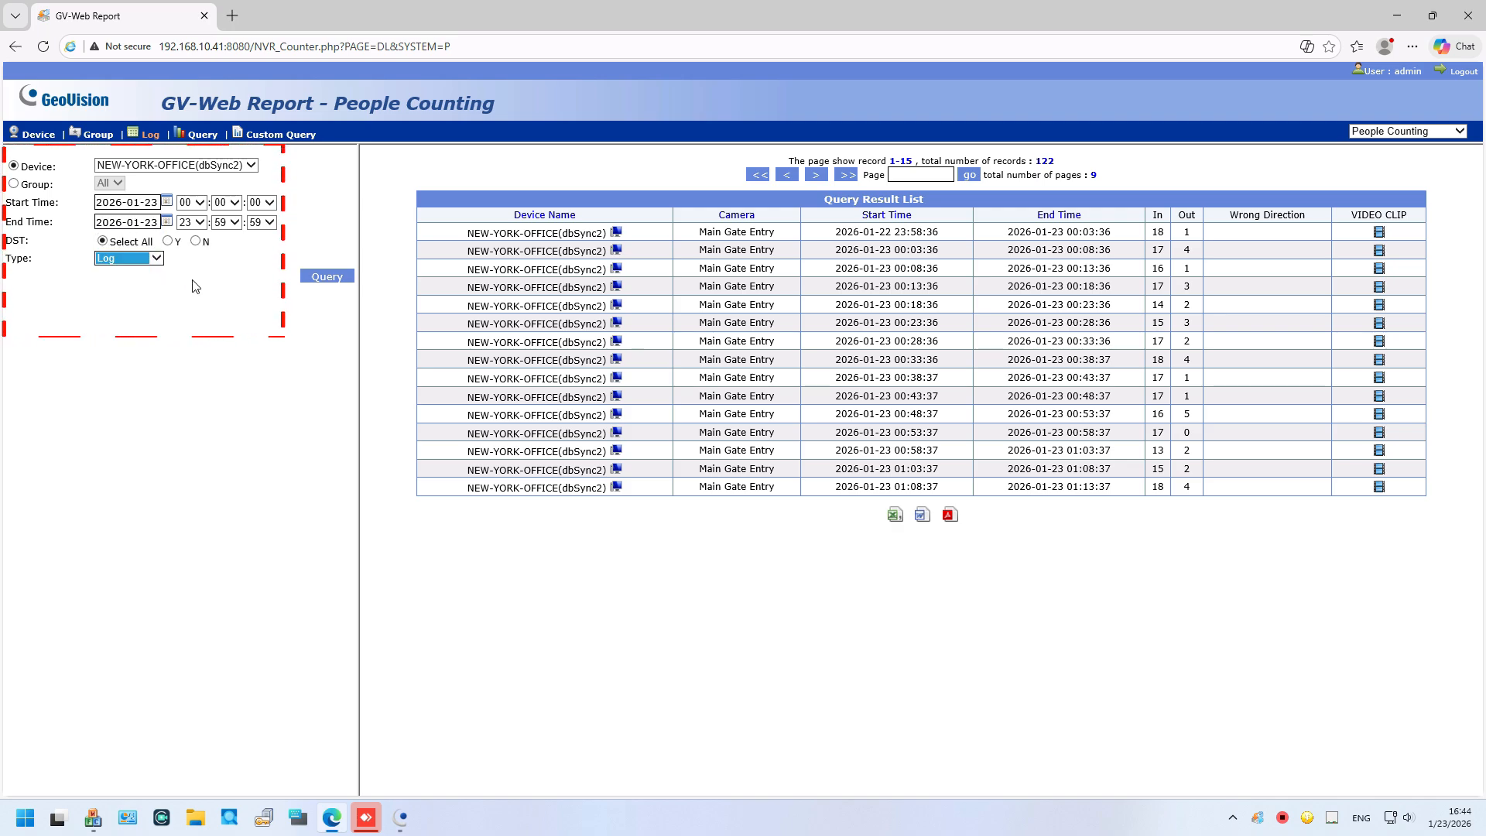
left_click(326, 277)
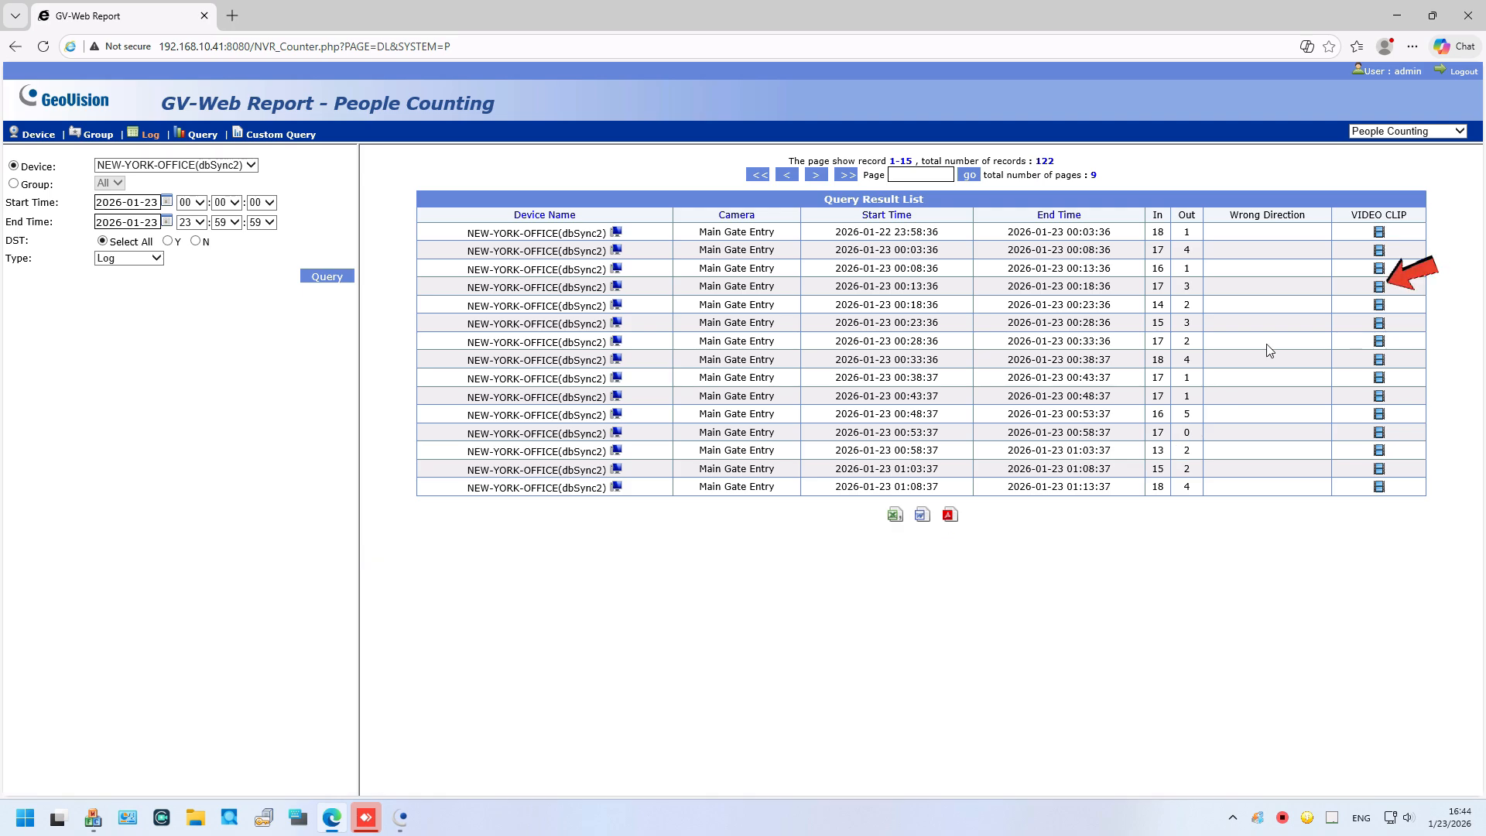
left_click(1378, 287)
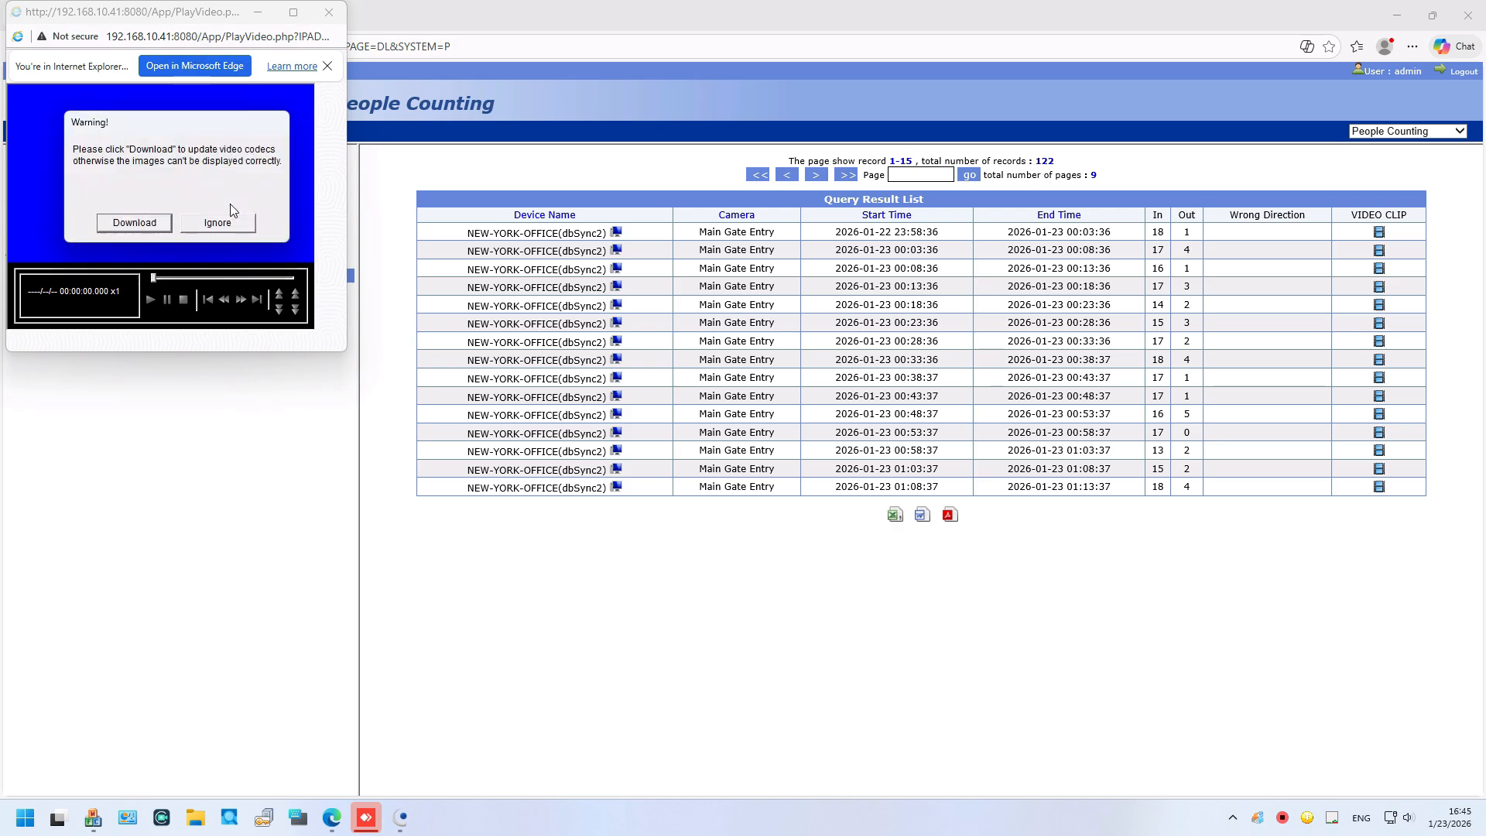
left_click(230, 223)
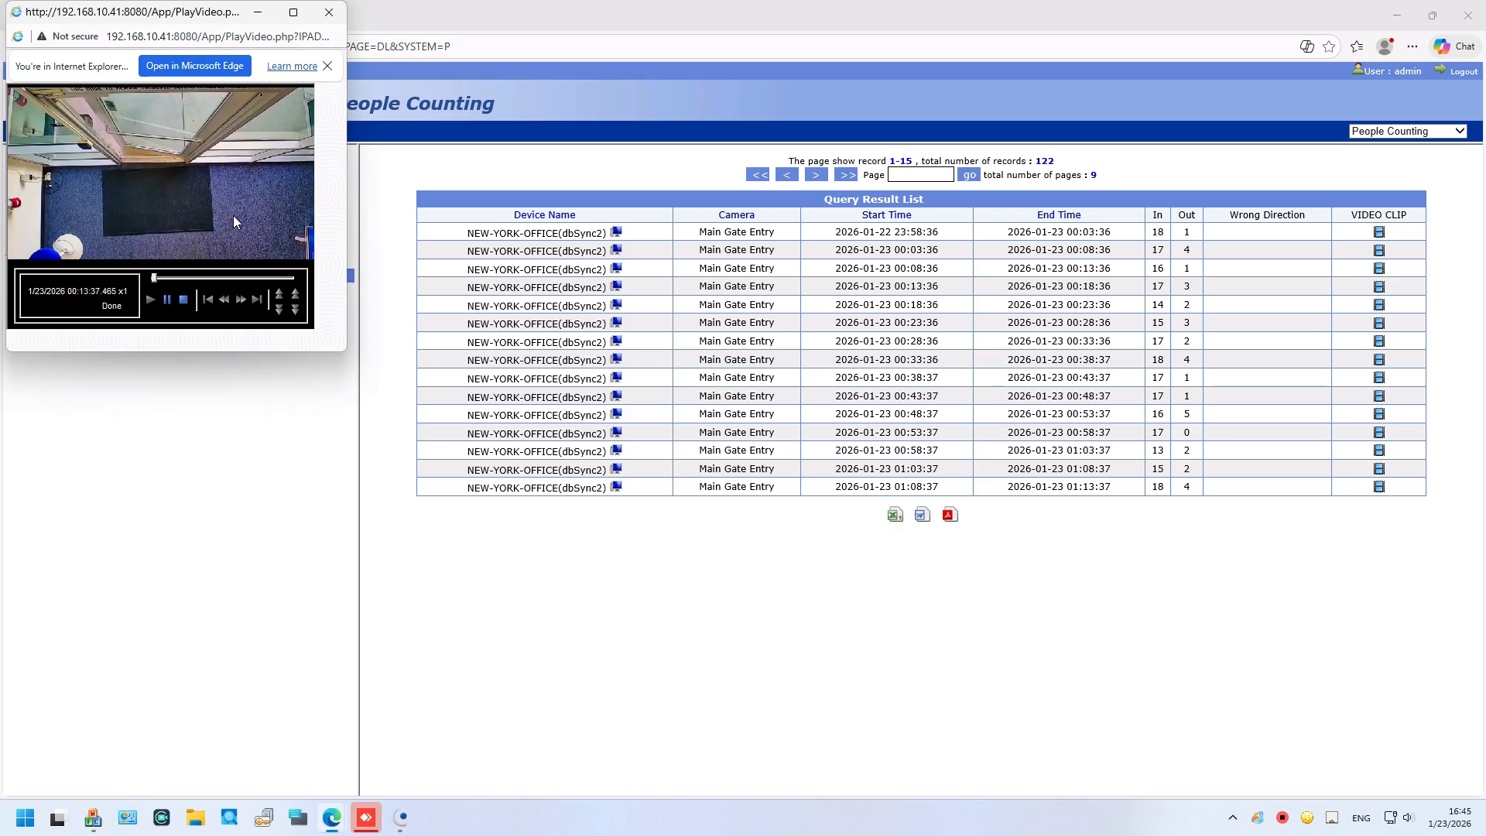
left_click(329, 16)
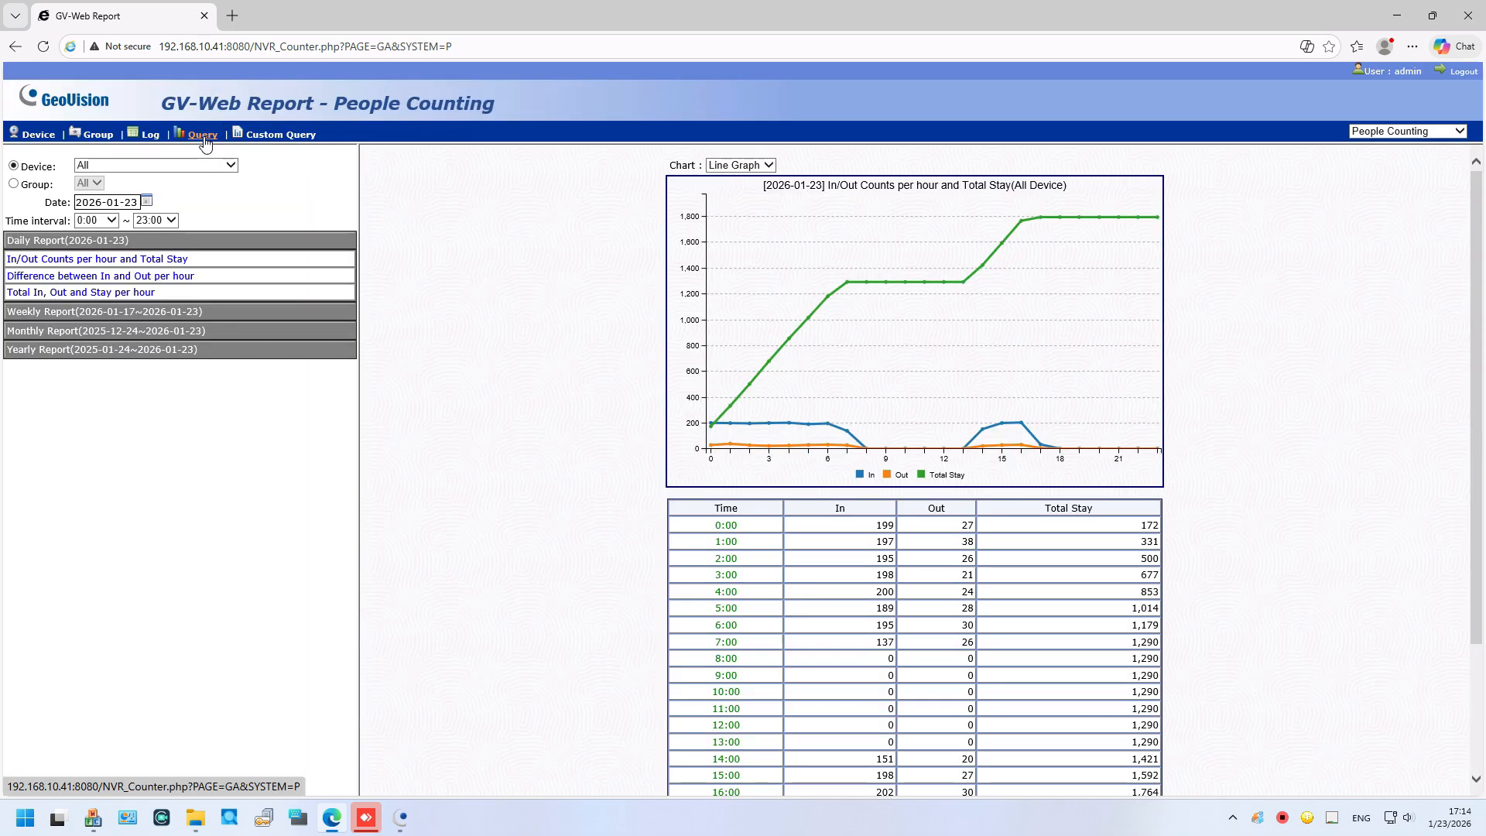
Step: Open the hourly Query report for NEW-YORK-OFFICE(dbSync2), keeping the date 2026-01-23
left_click(204, 137)
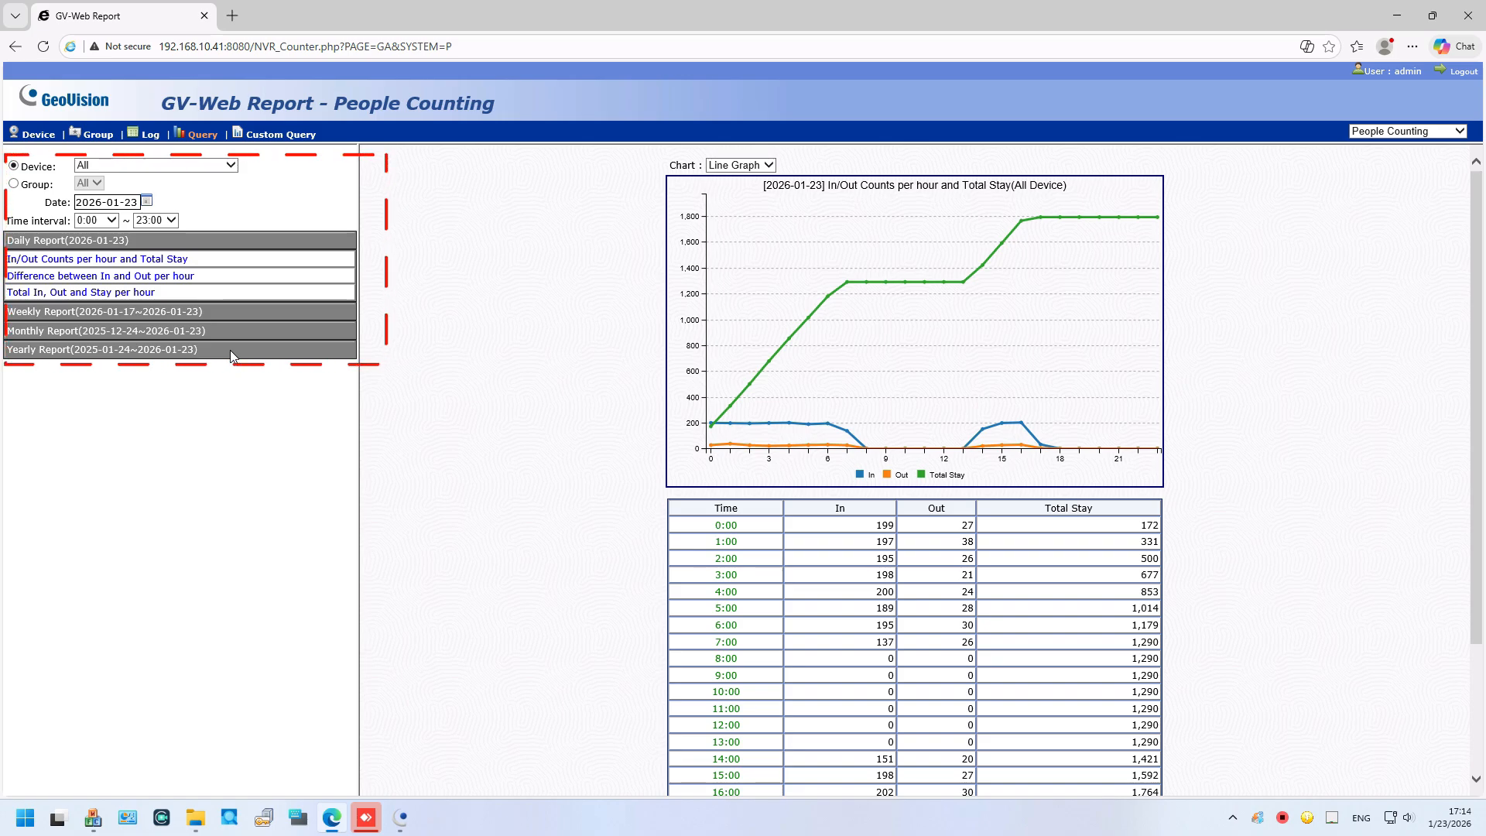
mouse_move(776, 341)
scroll(777, 340, "down", 2)
scroll(777, 340, "up", 2)
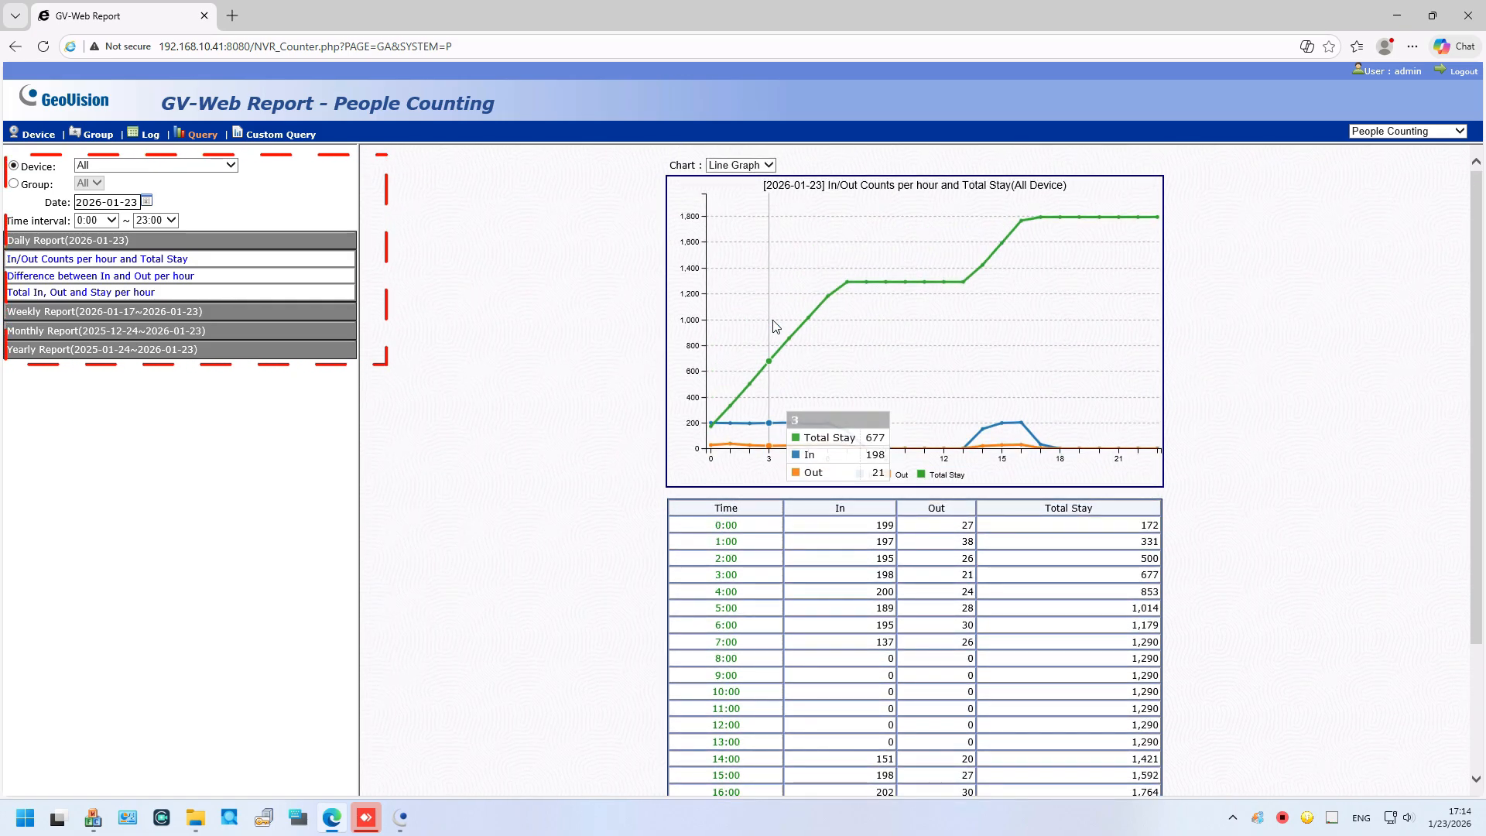
left_click(122, 164)
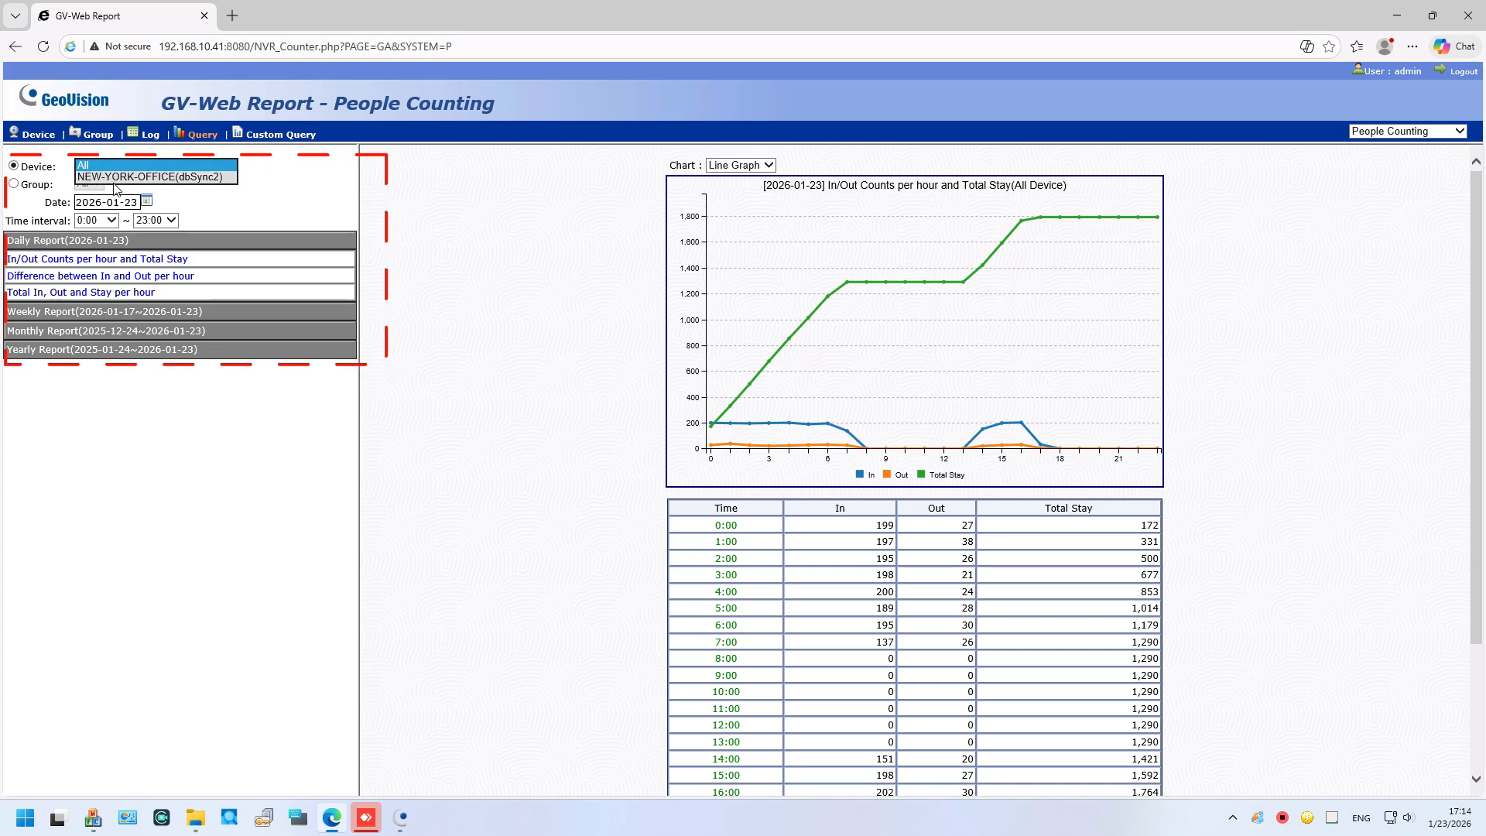
left_click(100, 177)
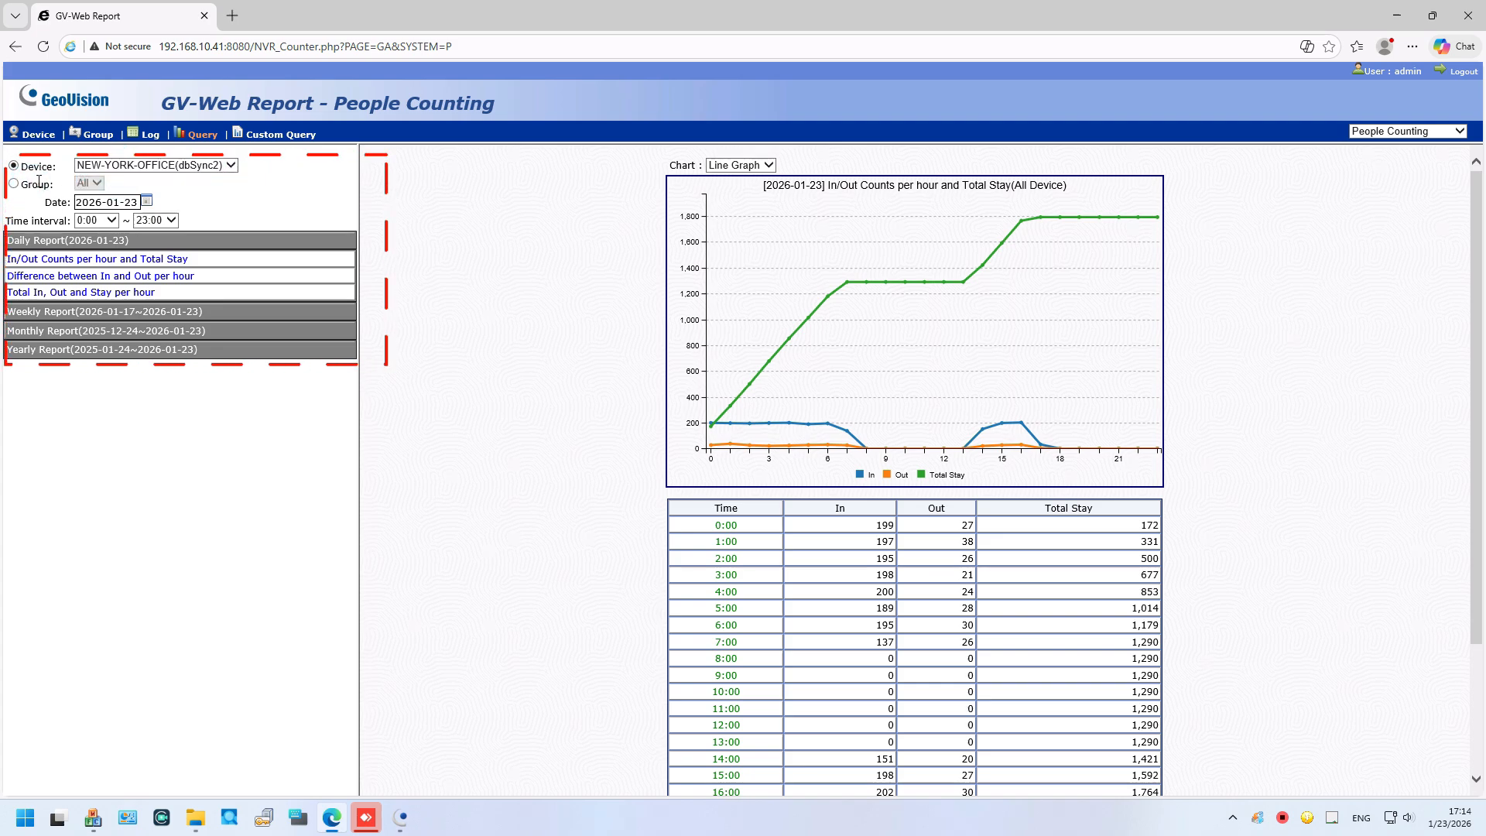
left_click(146, 201)
left_click(196, 204)
Step: Switch the report's Chart style to Bar Graph and review the chart
left_click(756, 165)
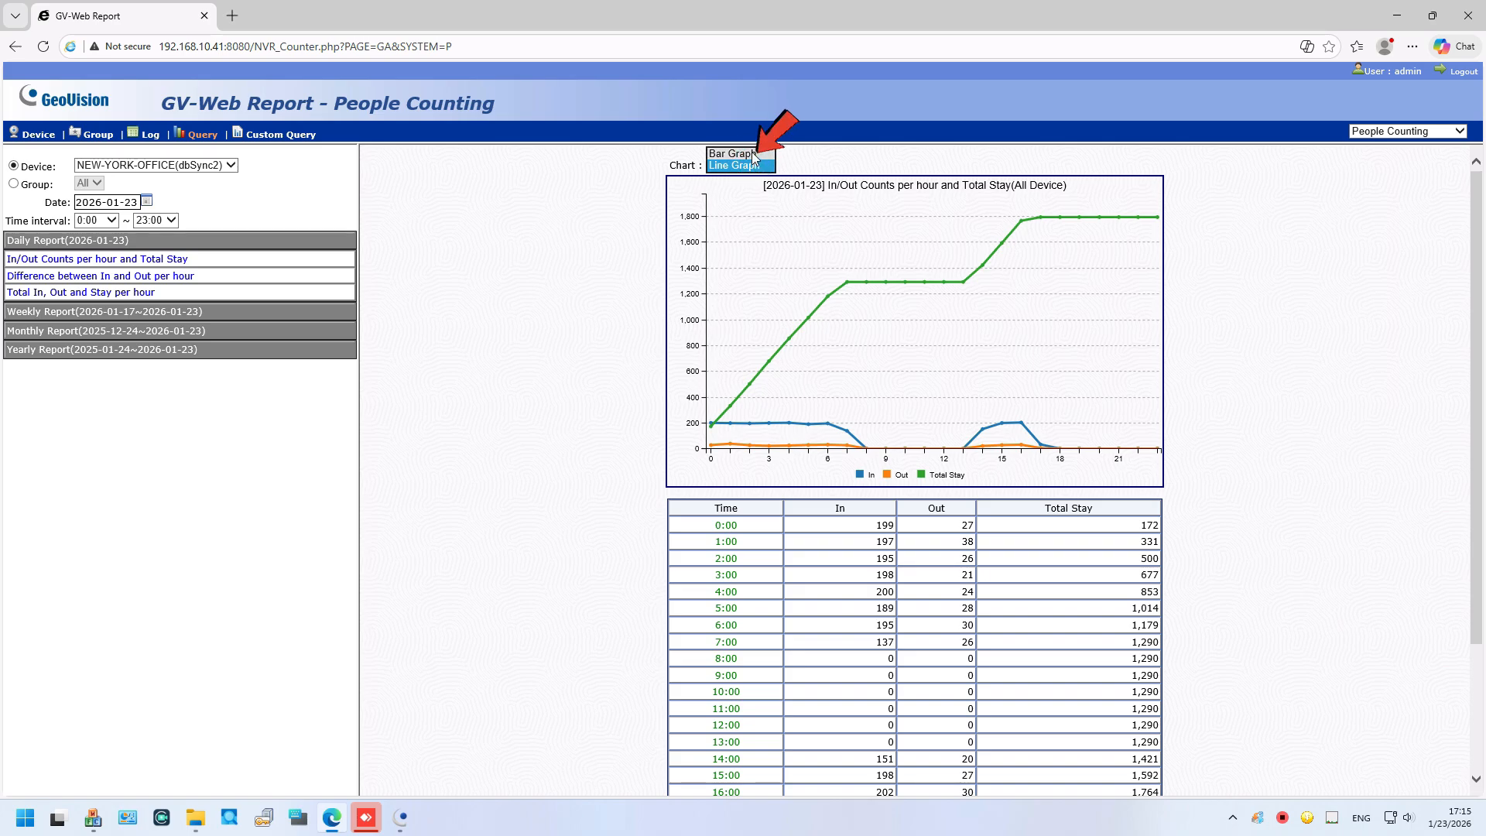
left_click(734, 153)
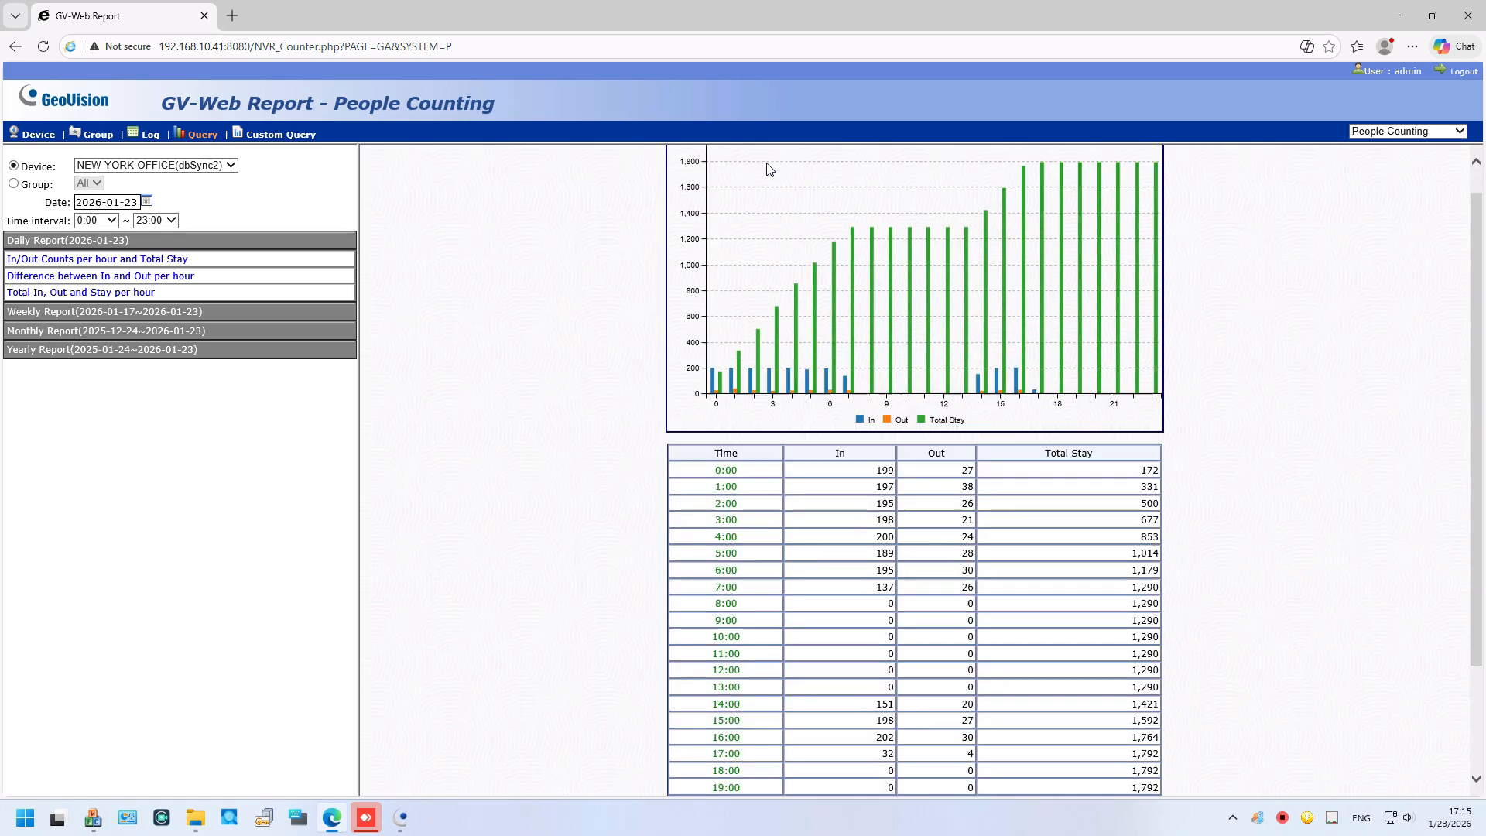
scroll(766, 169, "down", 3)
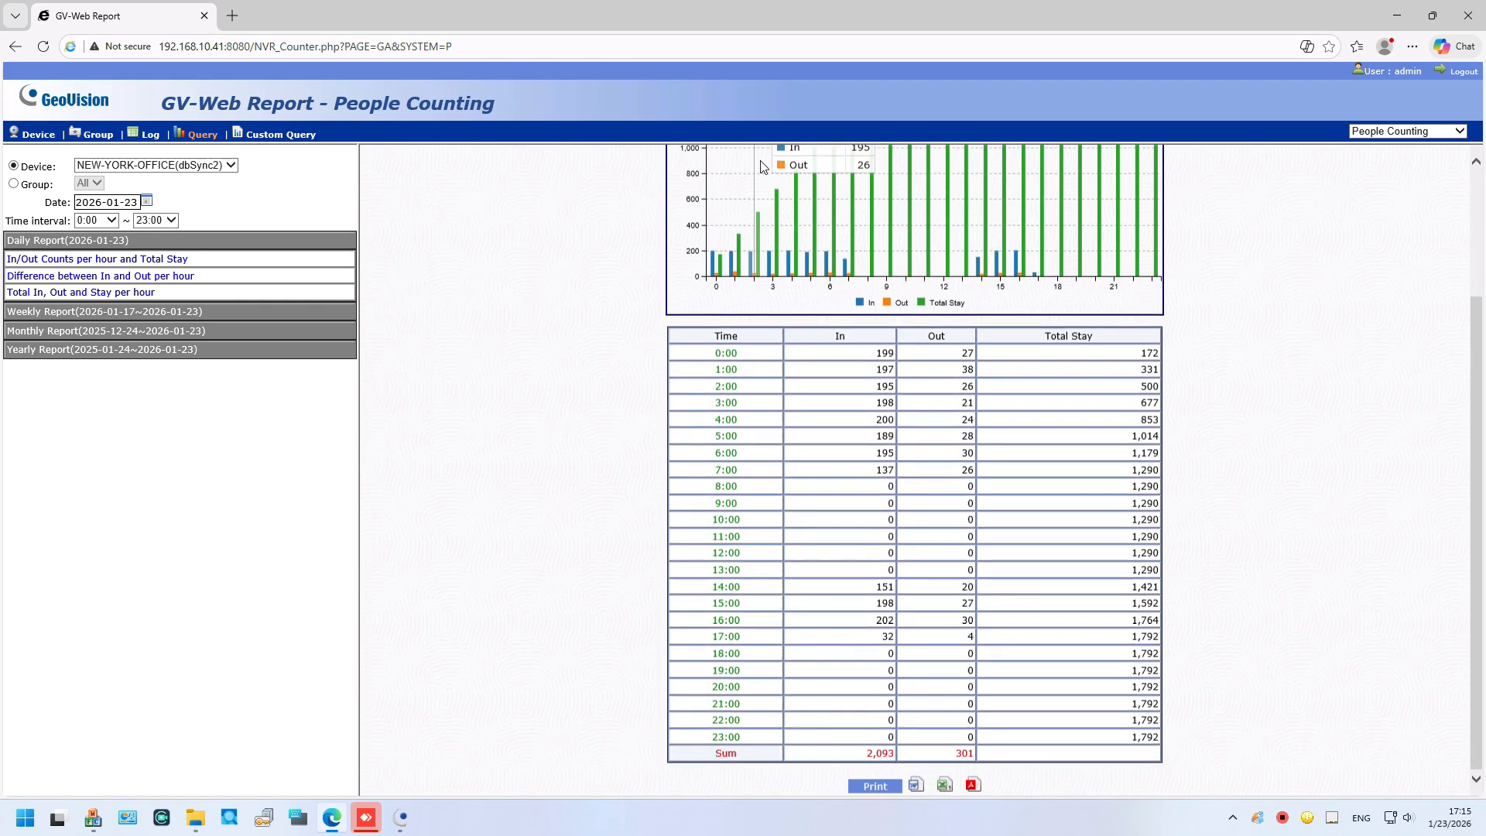
scroll(763, 172, "up", 3)
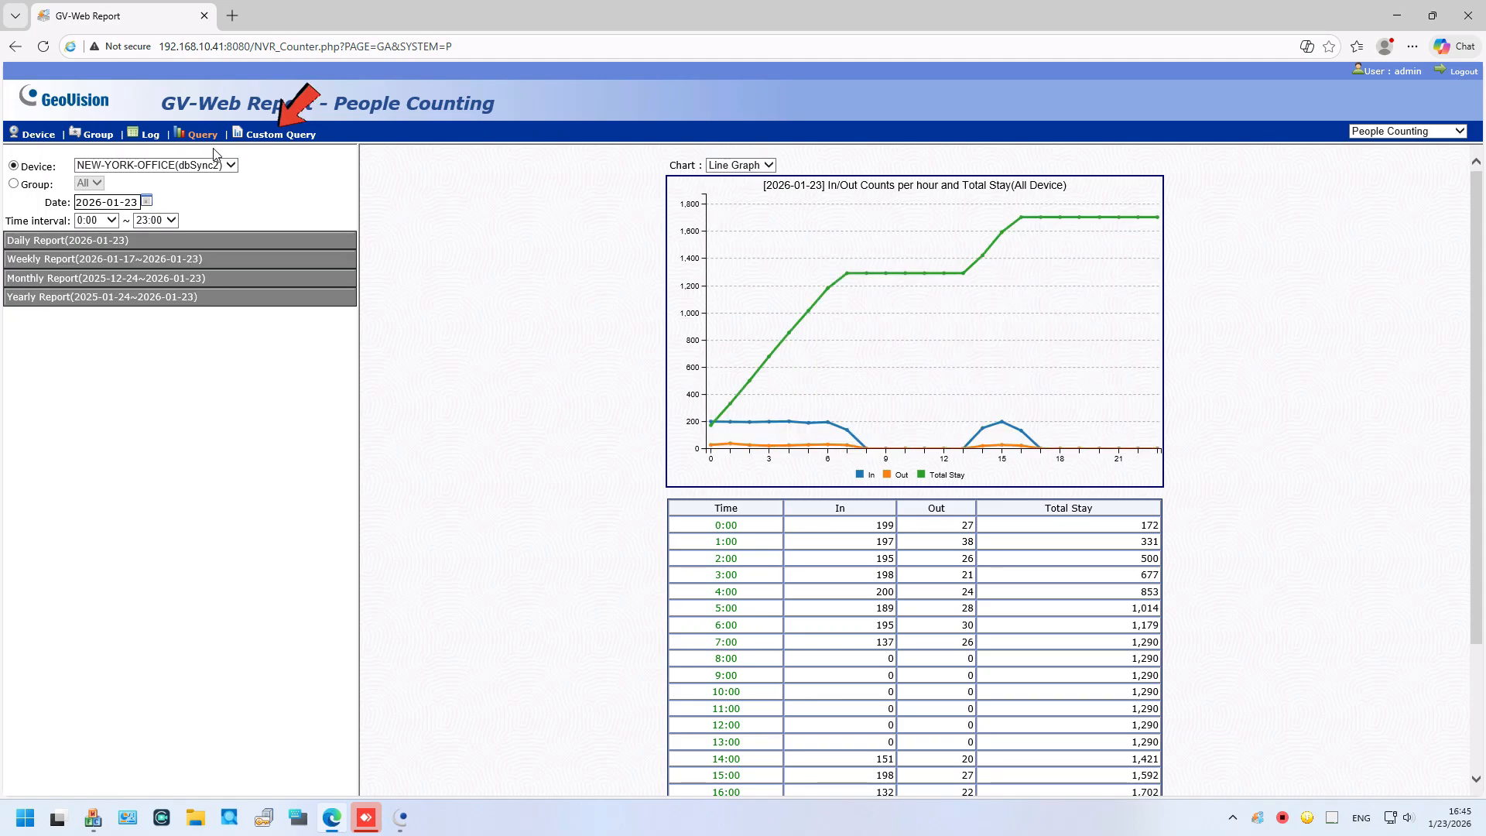
Step: Run a Custom Query charting In counts per hour, keeping Y Axis In and X Axis per hour
left_click(275, 134)
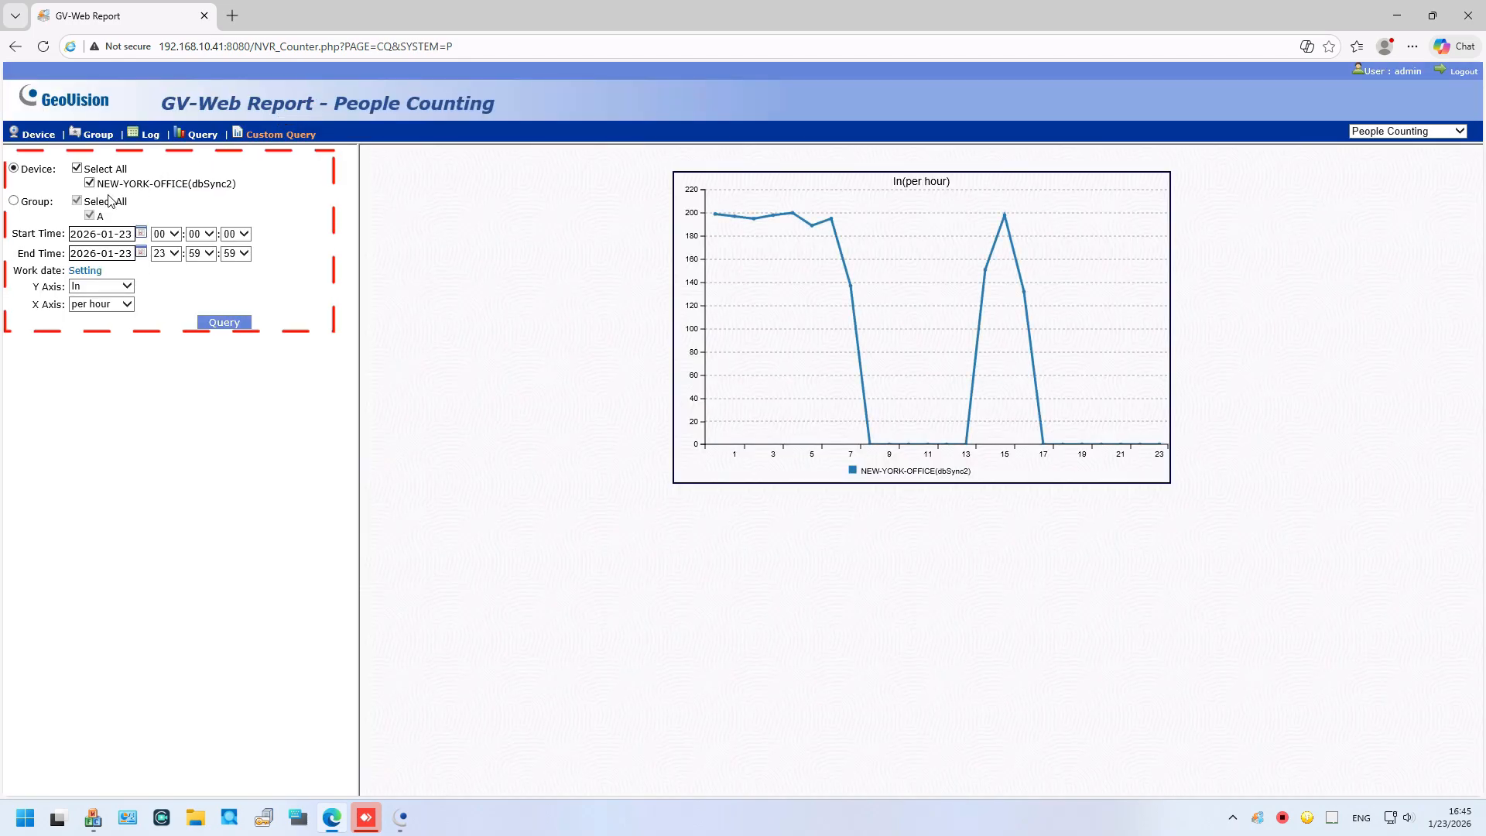
left_click(128, 286)
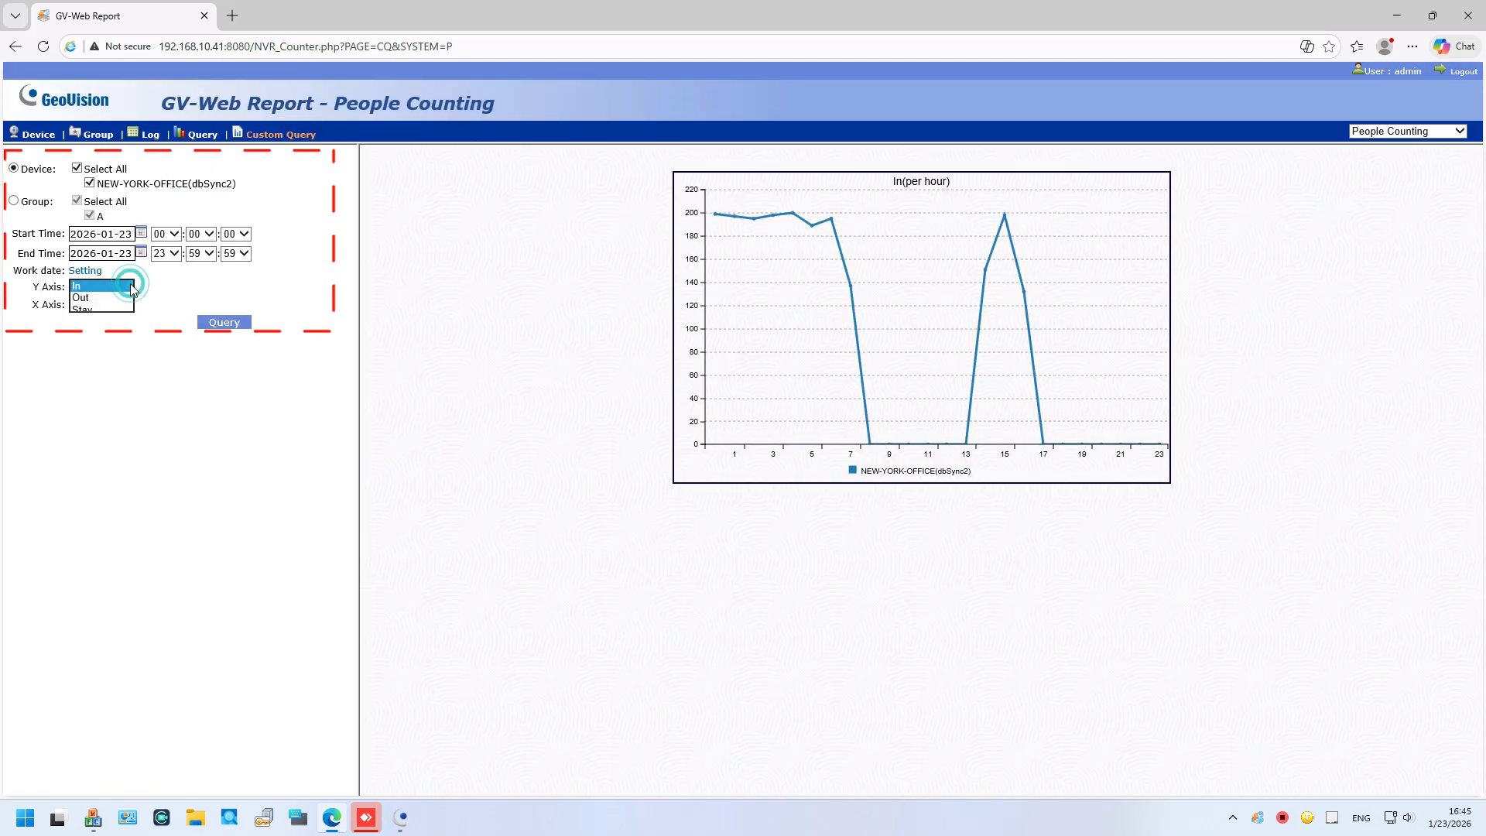
left_click(128, 287)
left_click(129, 304)
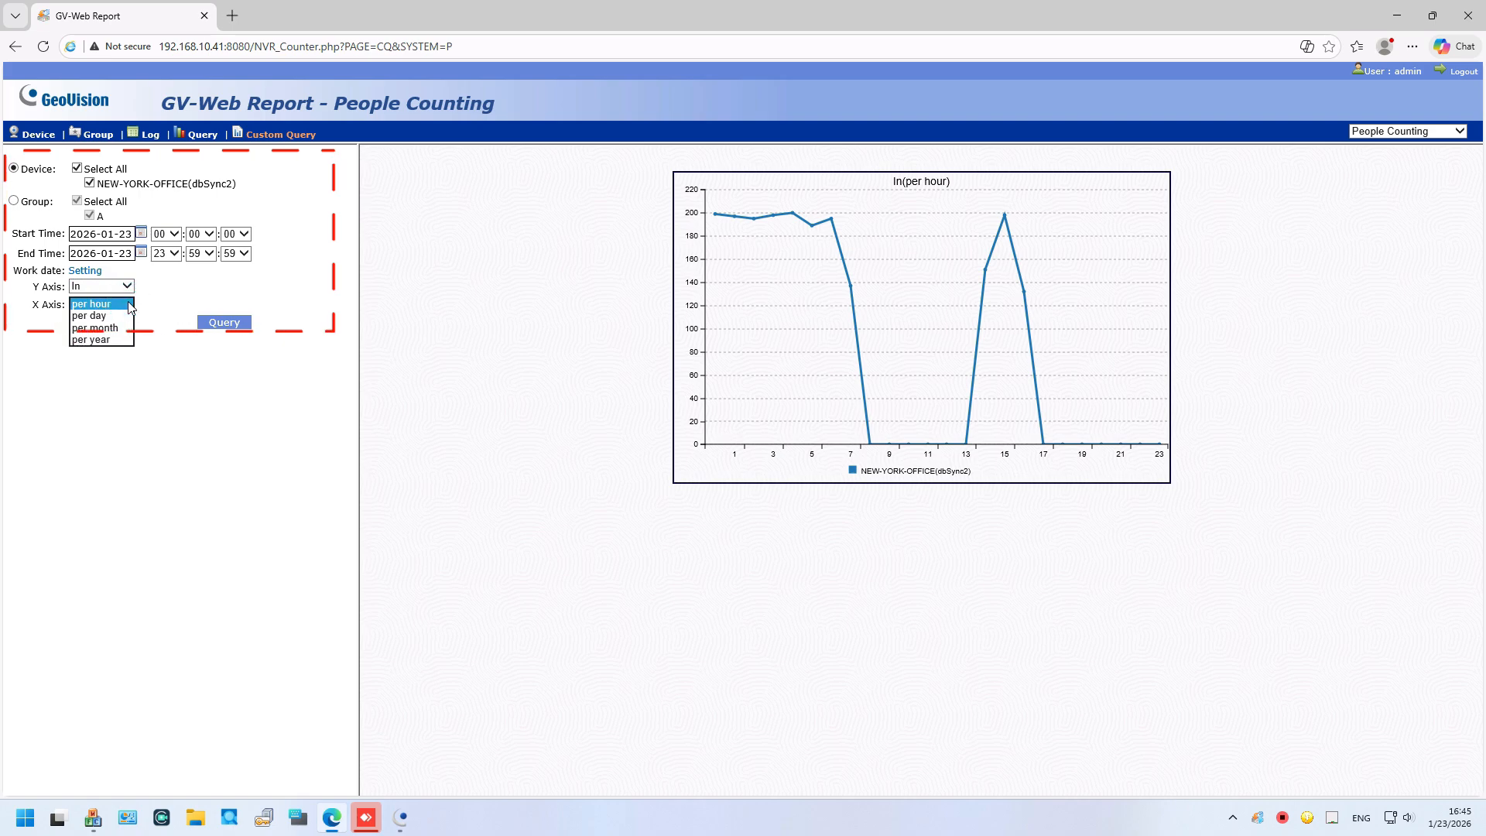
left_click(127, 306)
left_click(219, 322)
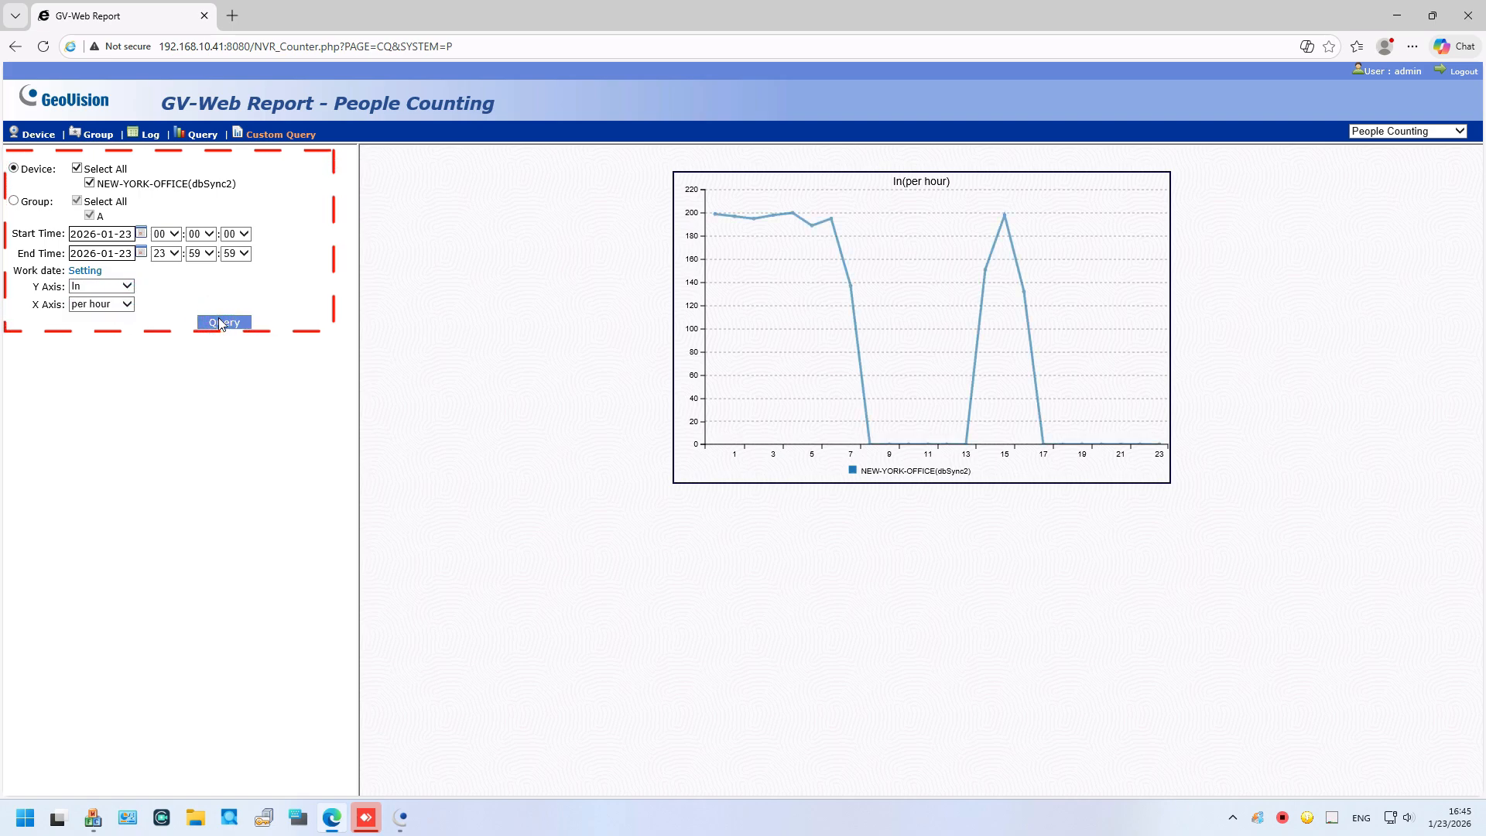